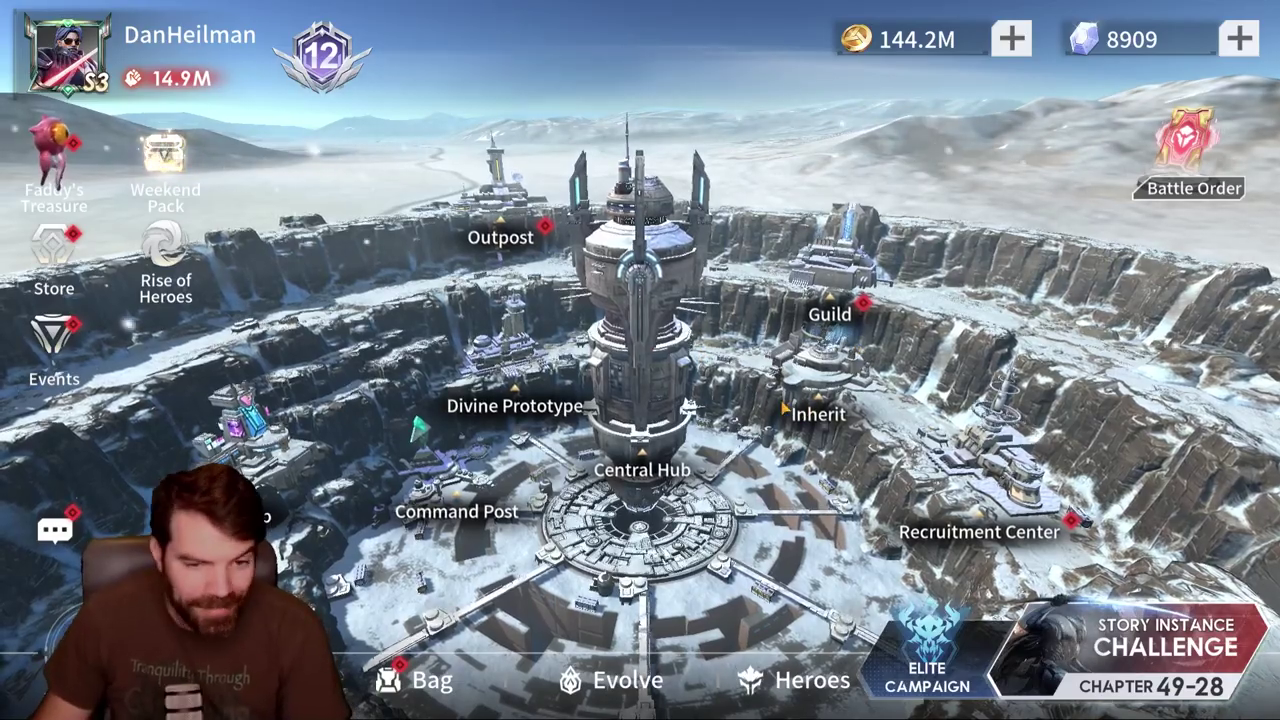
Step: Go to the Ancient Altar on the Border map and enter its challenge screen
left_click(517, 437)
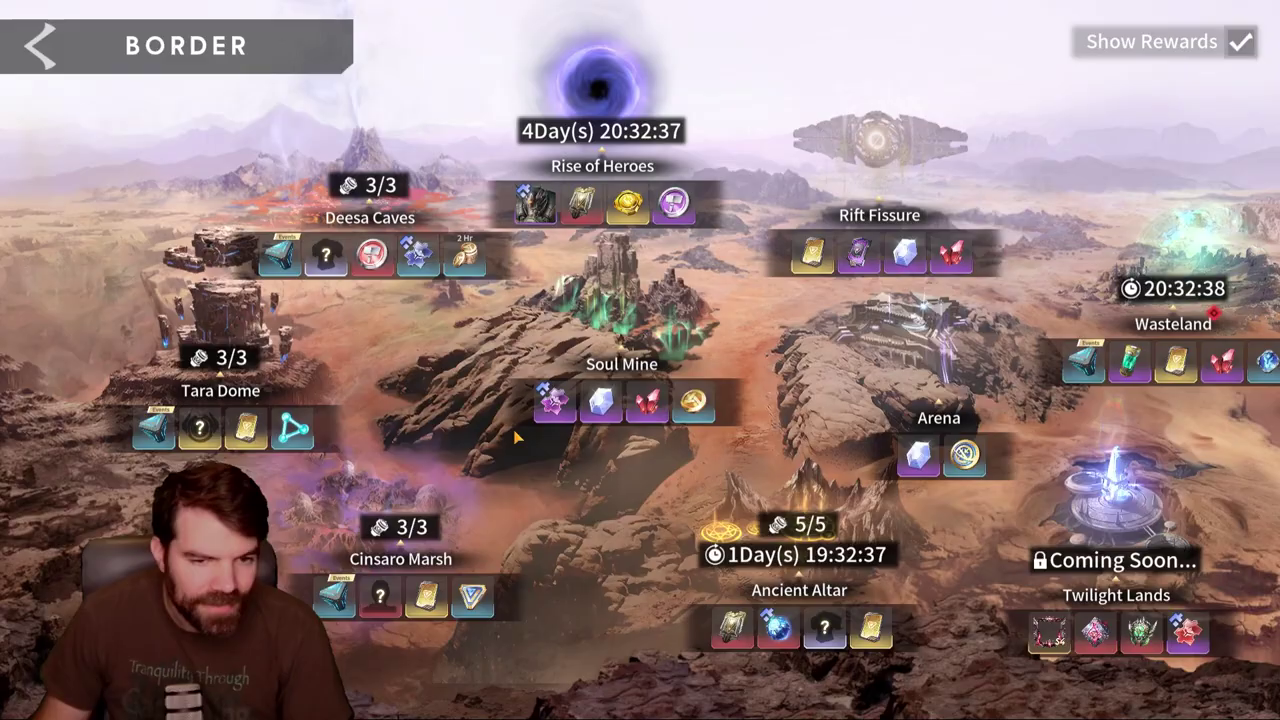
left_click(795, 585)
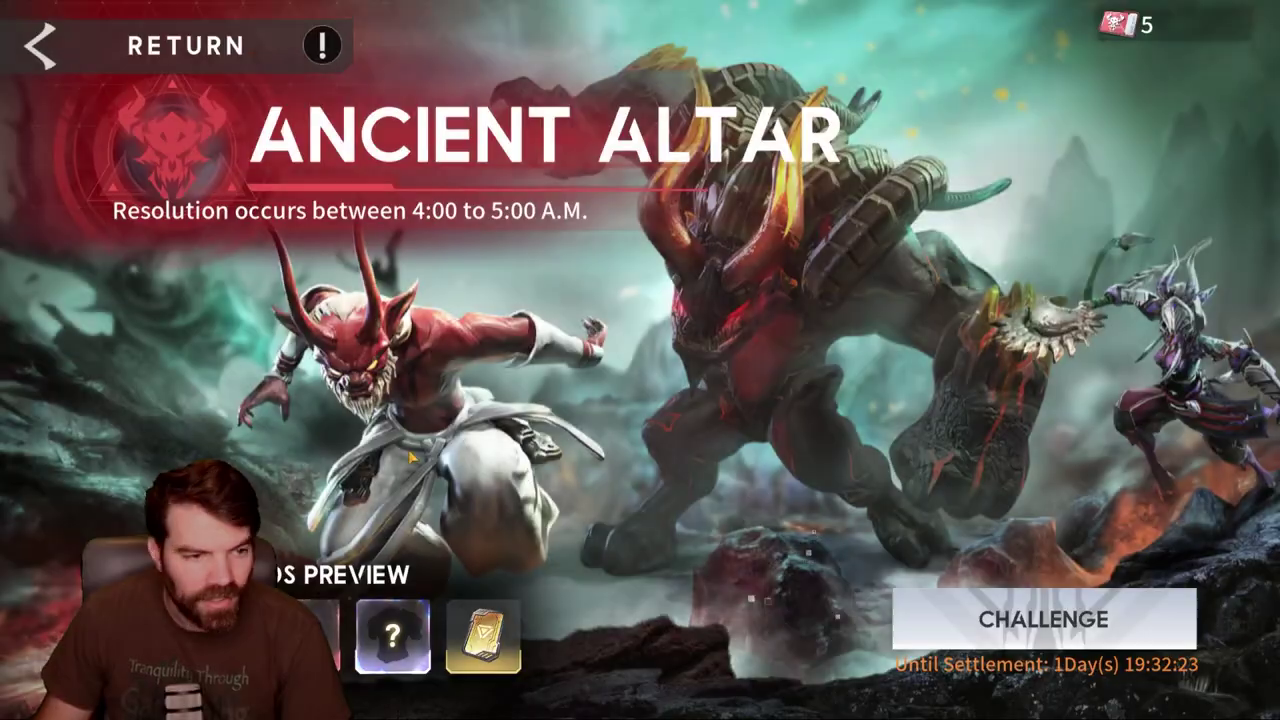
left_click(1070, 617)
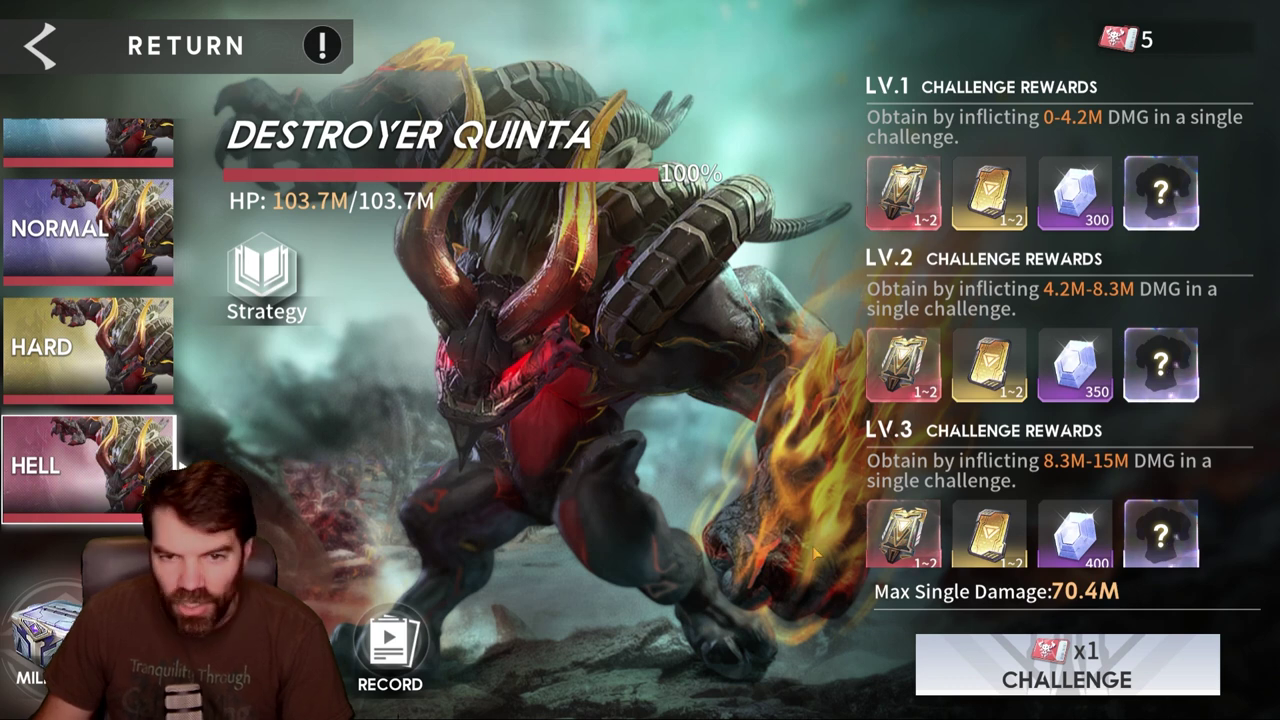
Step: View the challenge rewards for the Hard and Normal difficulties of Destroyer Quinta
left_click(88, 346)
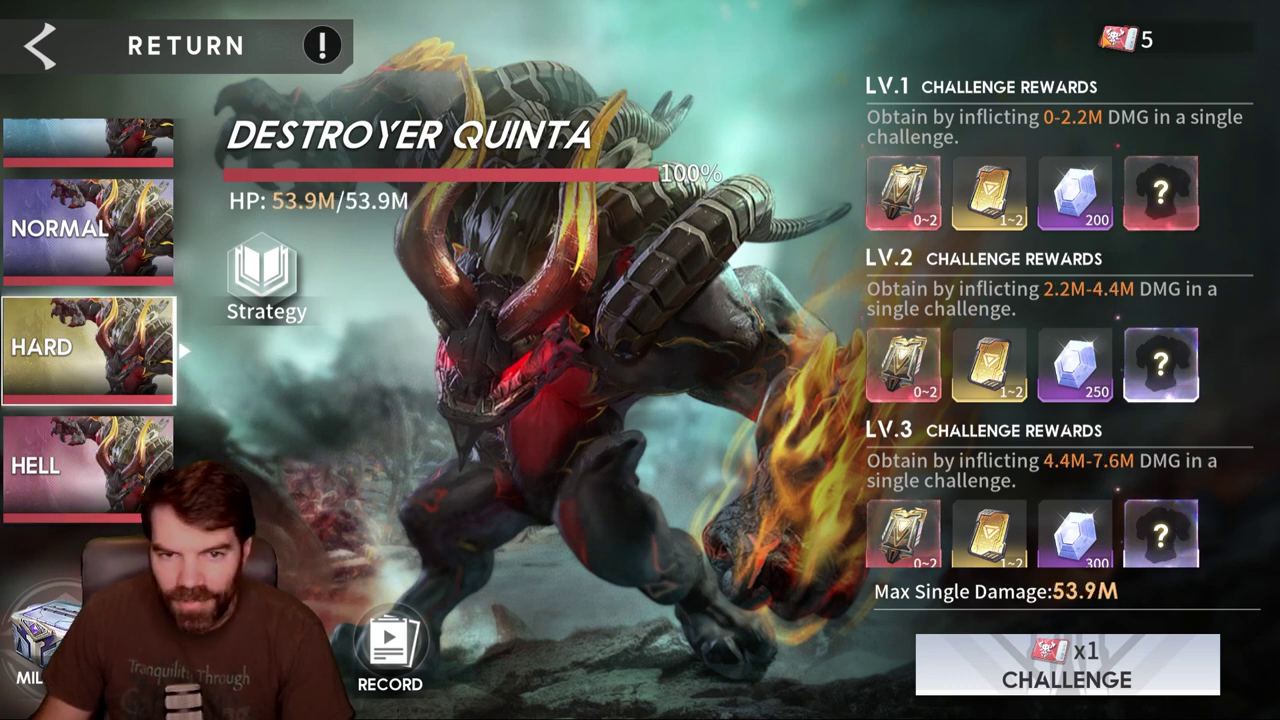
left_click(186, 212)
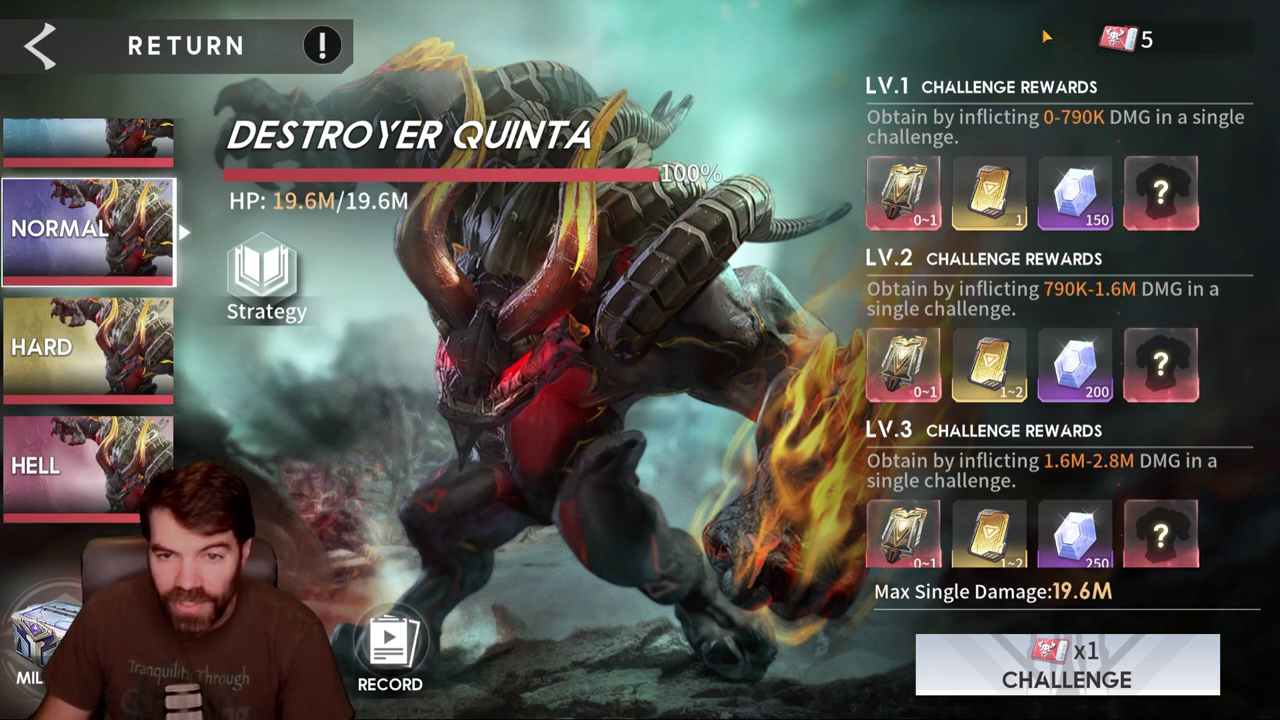
scroll(88, 300, "up", 2)
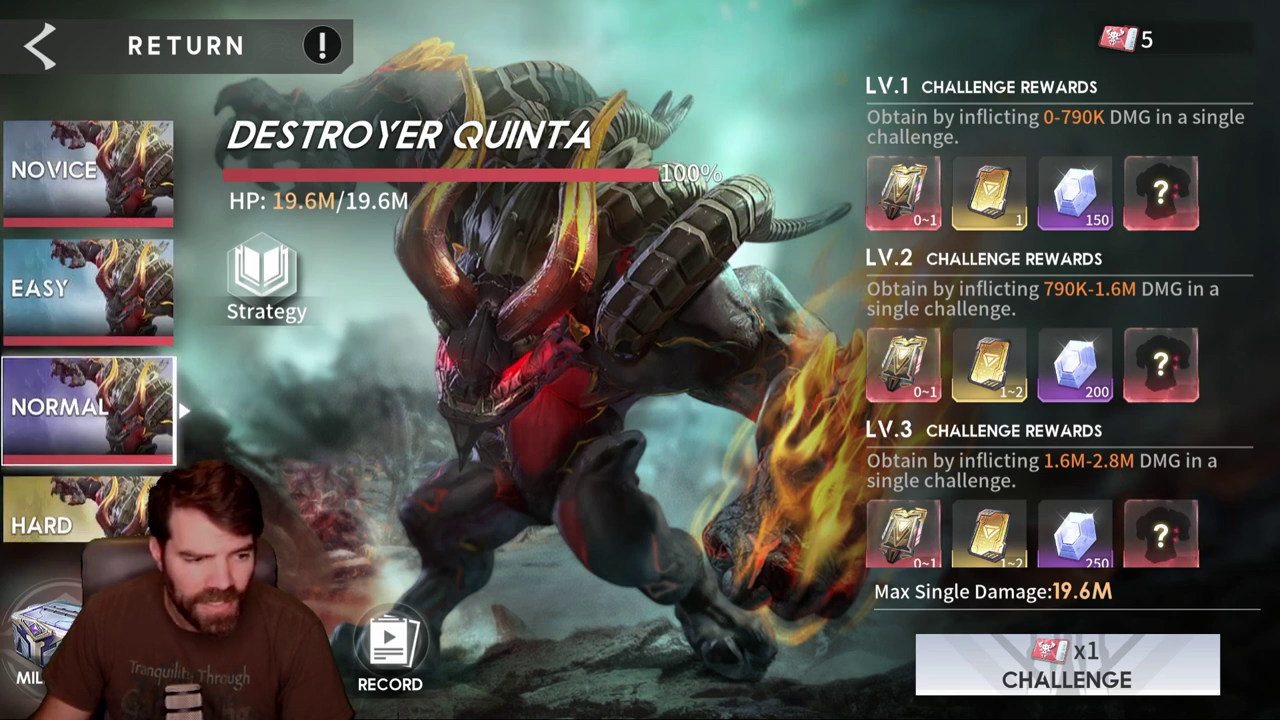
Step: Open the Ancient Altar milestones and review the rewards for Easy, Normal, Hard and Hell
left_click(40, 640)
left_click(107, 285)
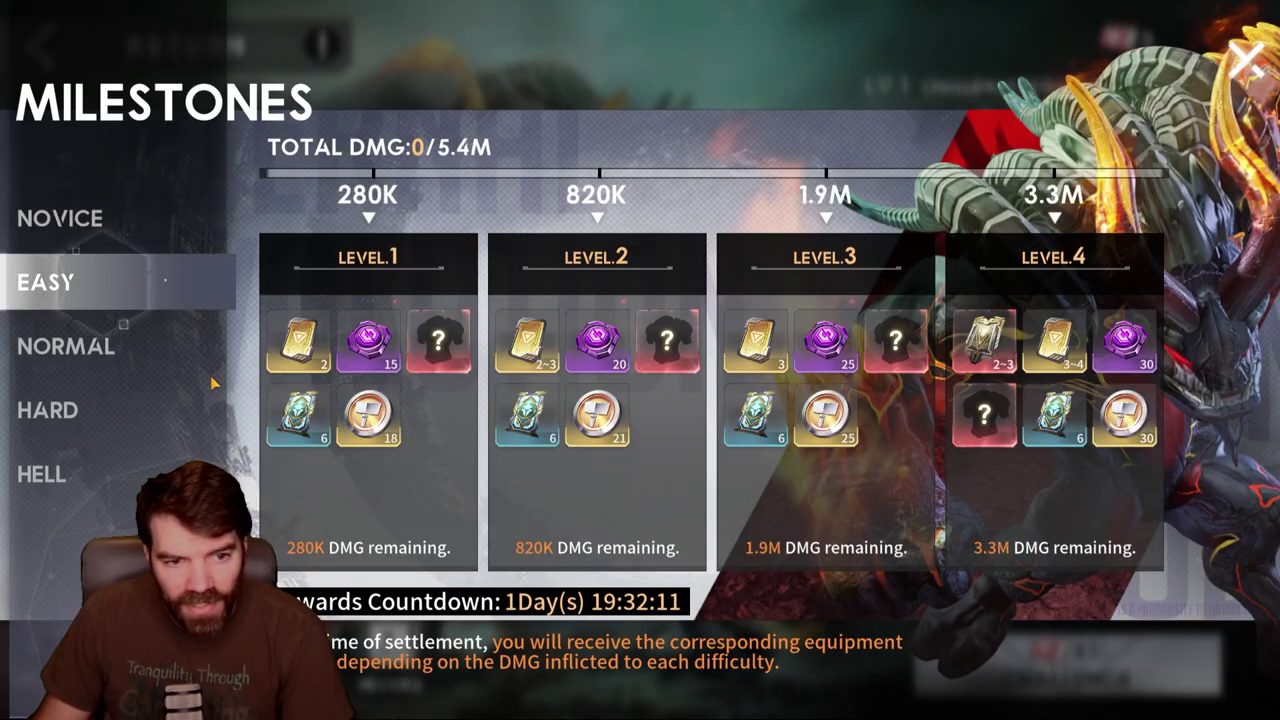
left_click(97, 352)
left_click(66, 408)
left_click(116, 482)
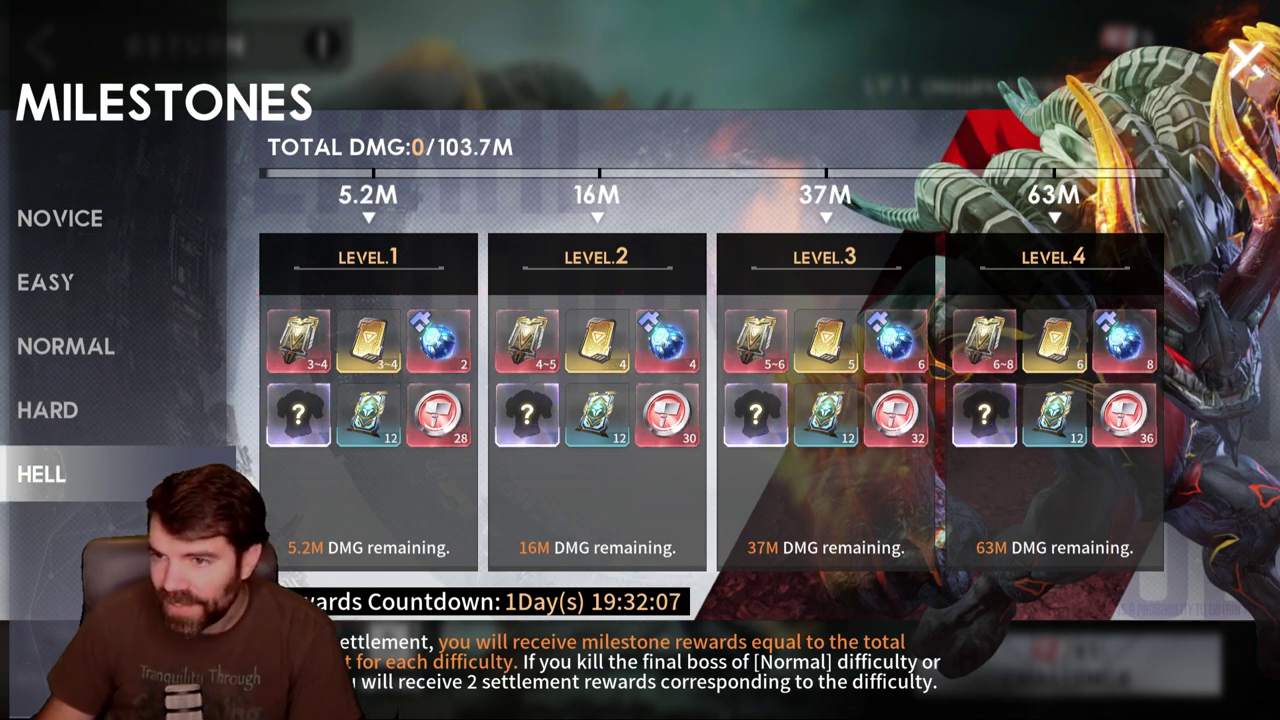
Step: Switch to the Eternal Evolution spreadsheet in Google Sheets and open its Ancient Altar sheet
key("alt+Tab")
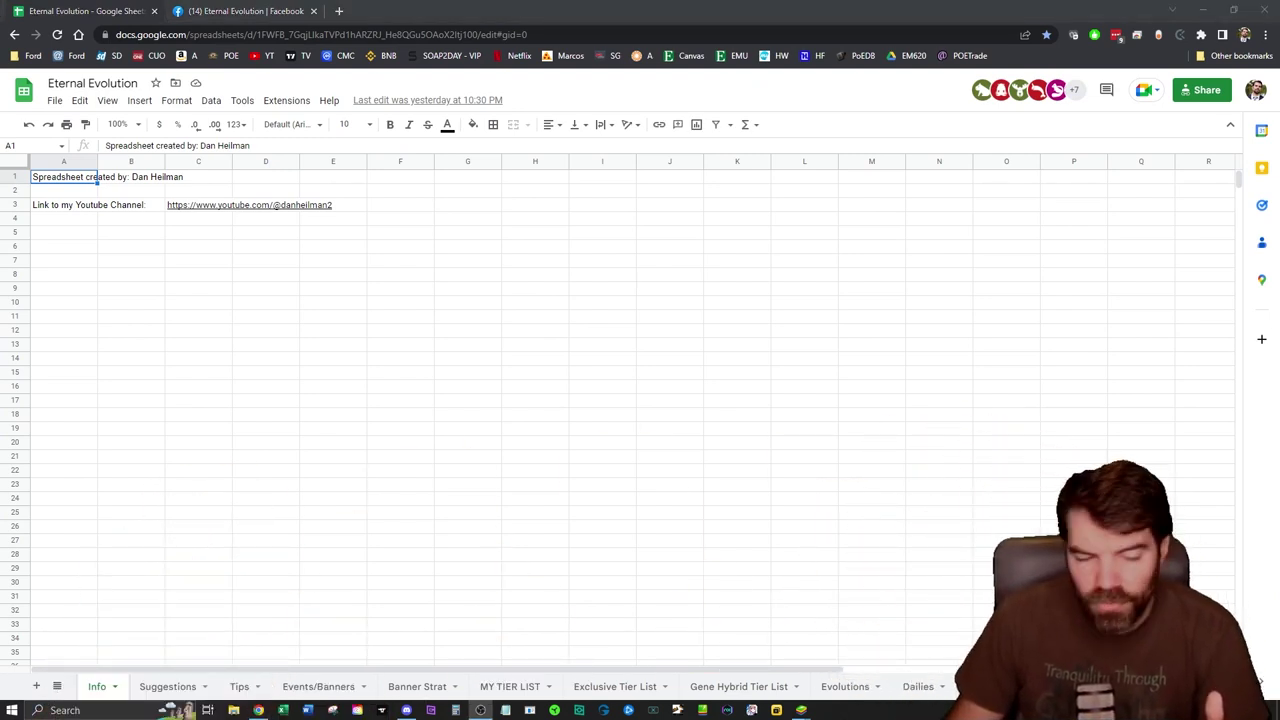
left_click(57, 686)
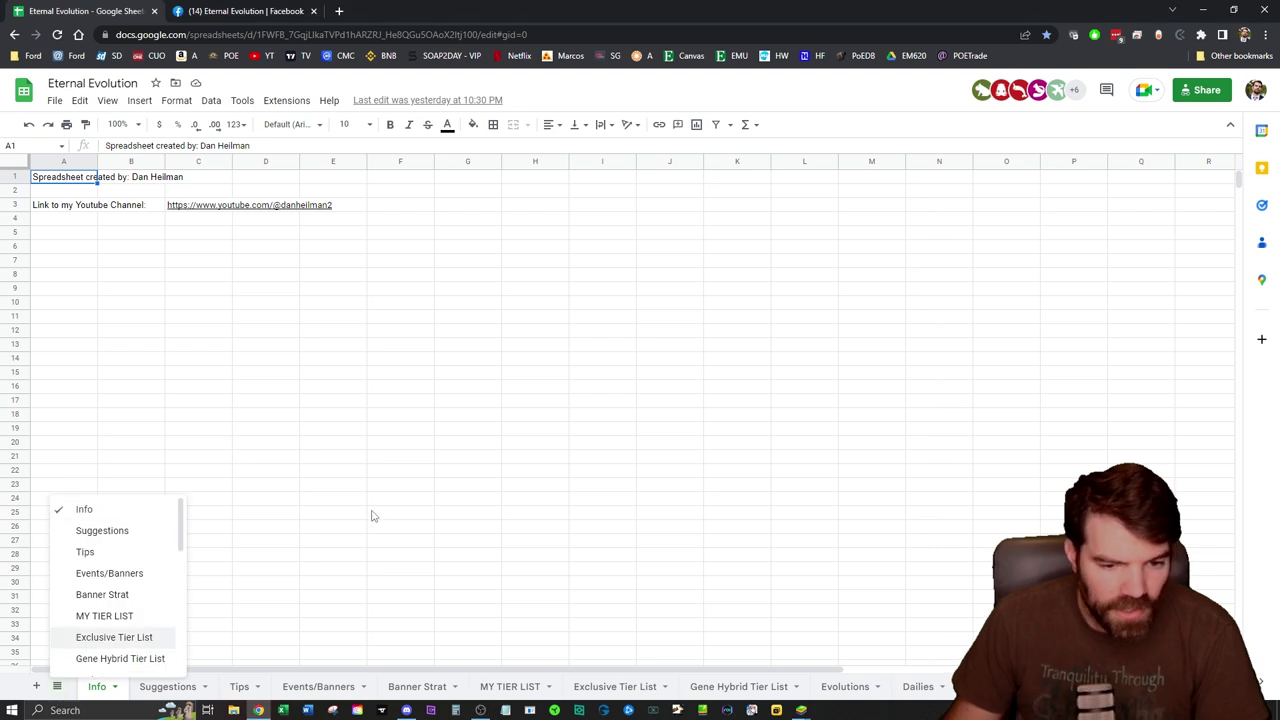
scroll(155, 596, "down", 10)
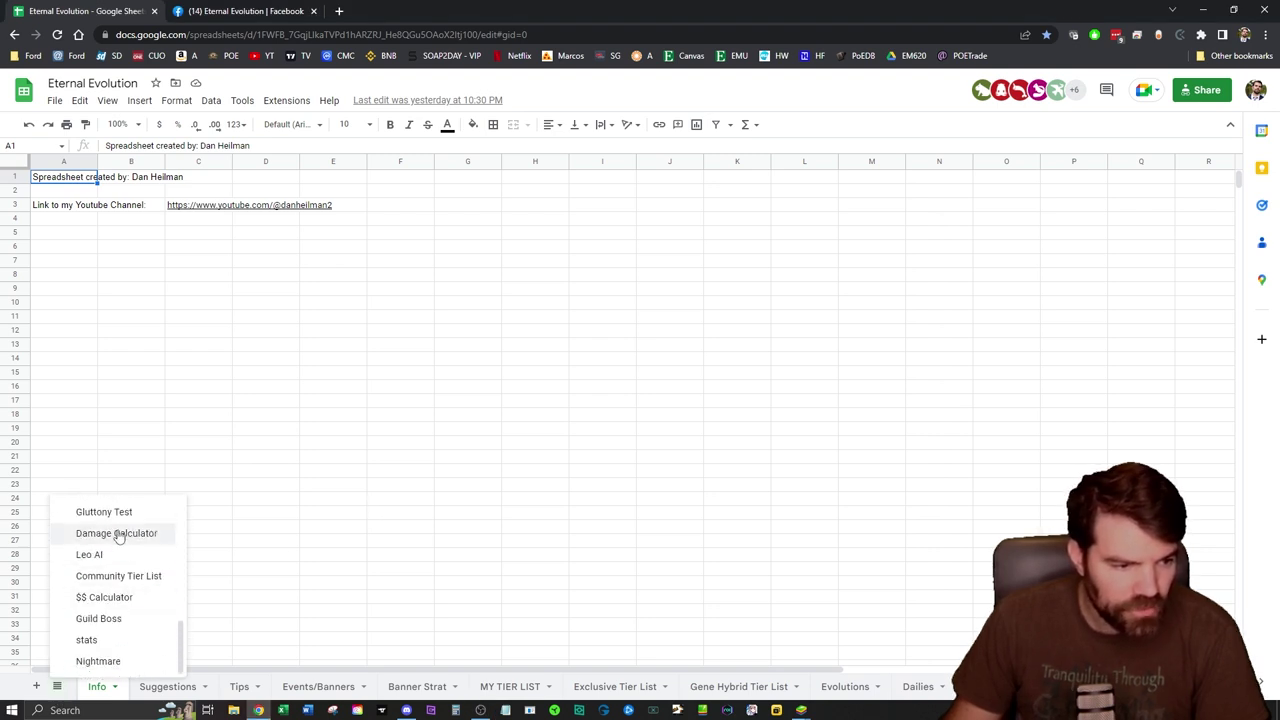
scroll(123, 598, "up", 1)
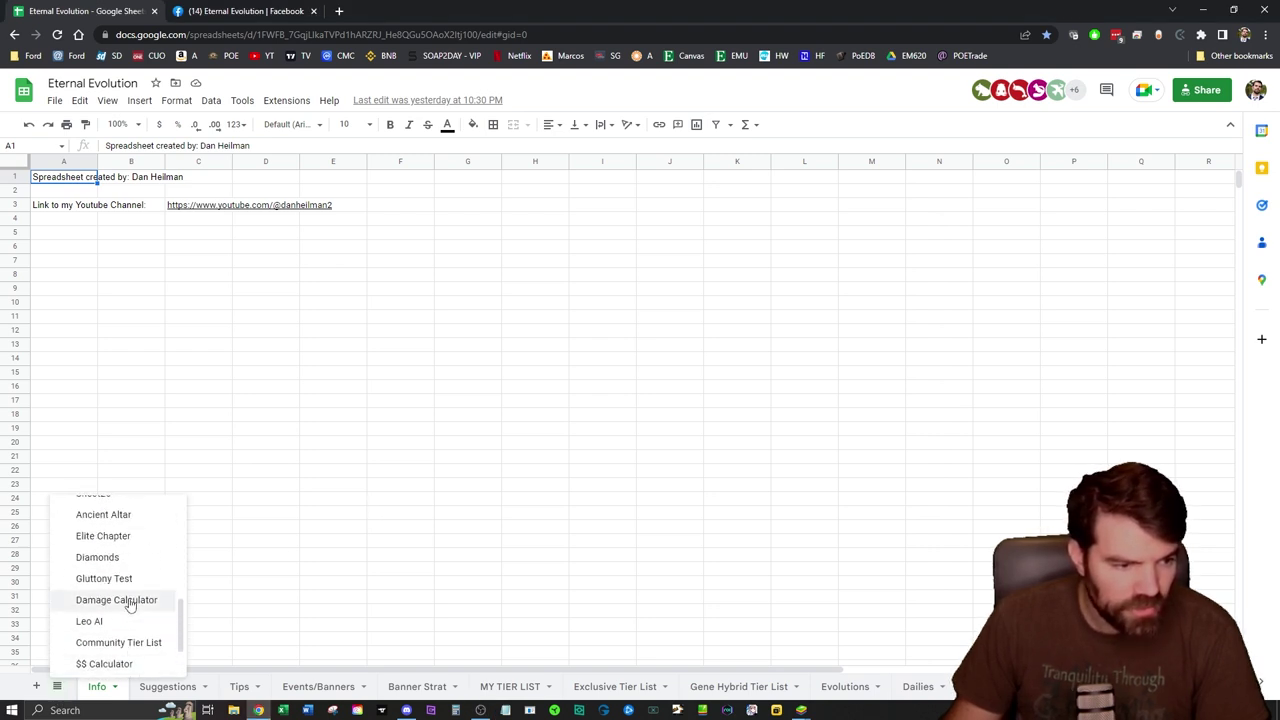
left_click(115, 516)
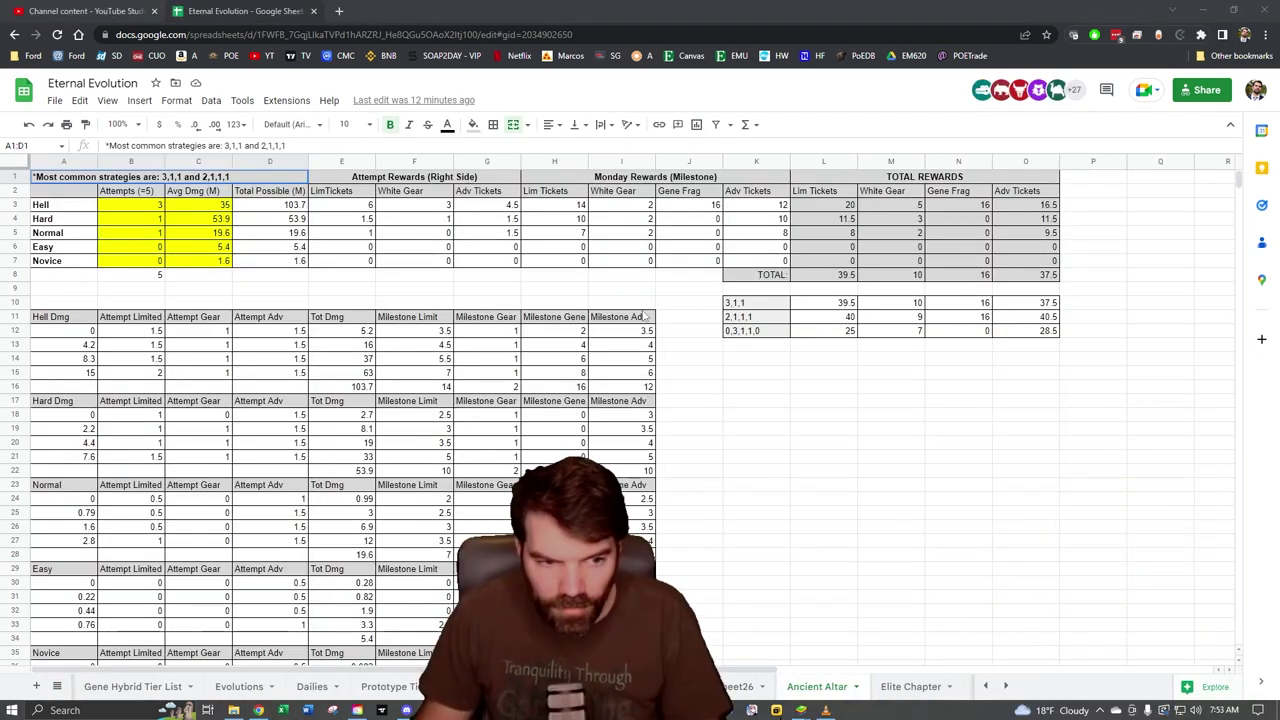
Step: Make a personal copy of the spreadsheet in My Drive, named Copy of Eternal Evolution
left_click(55, 101)
left_click(118, 188)
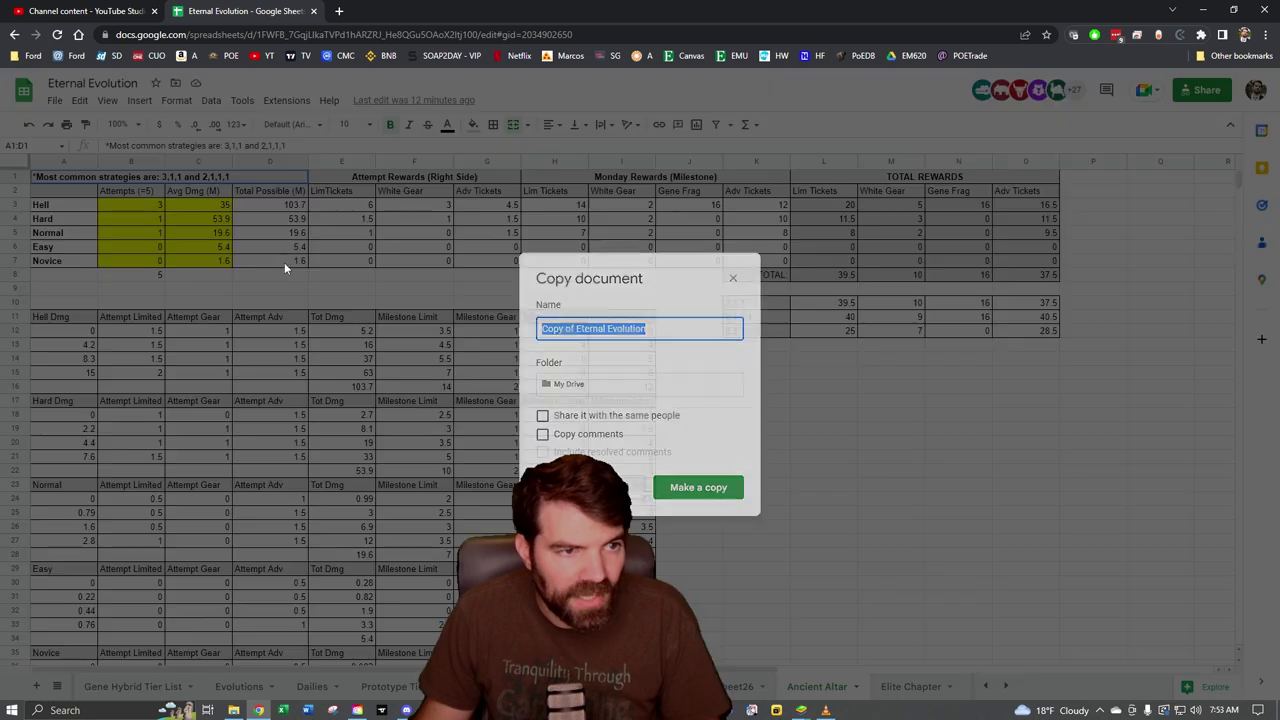
left_click(698, 487)
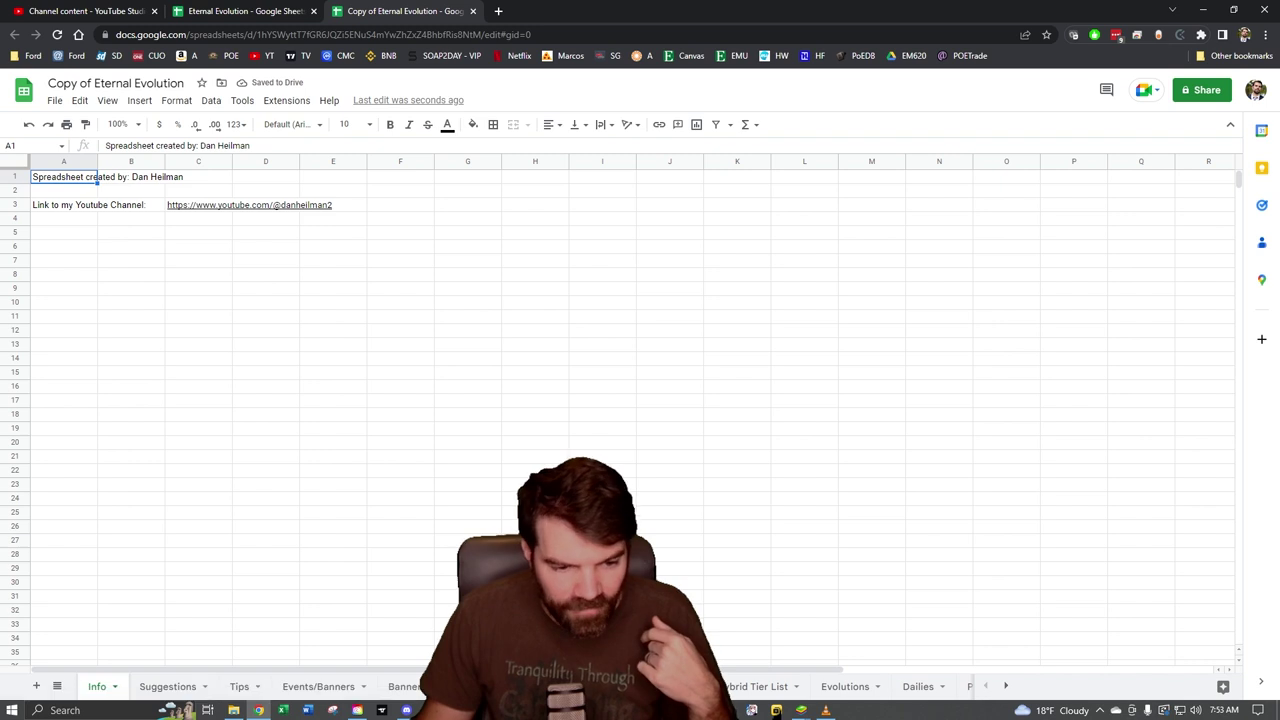
Step: Open the Ancient Altar sheet in the copied spreadsheet
left_click(57, 686)
scroll(123, 591, "down", 5)
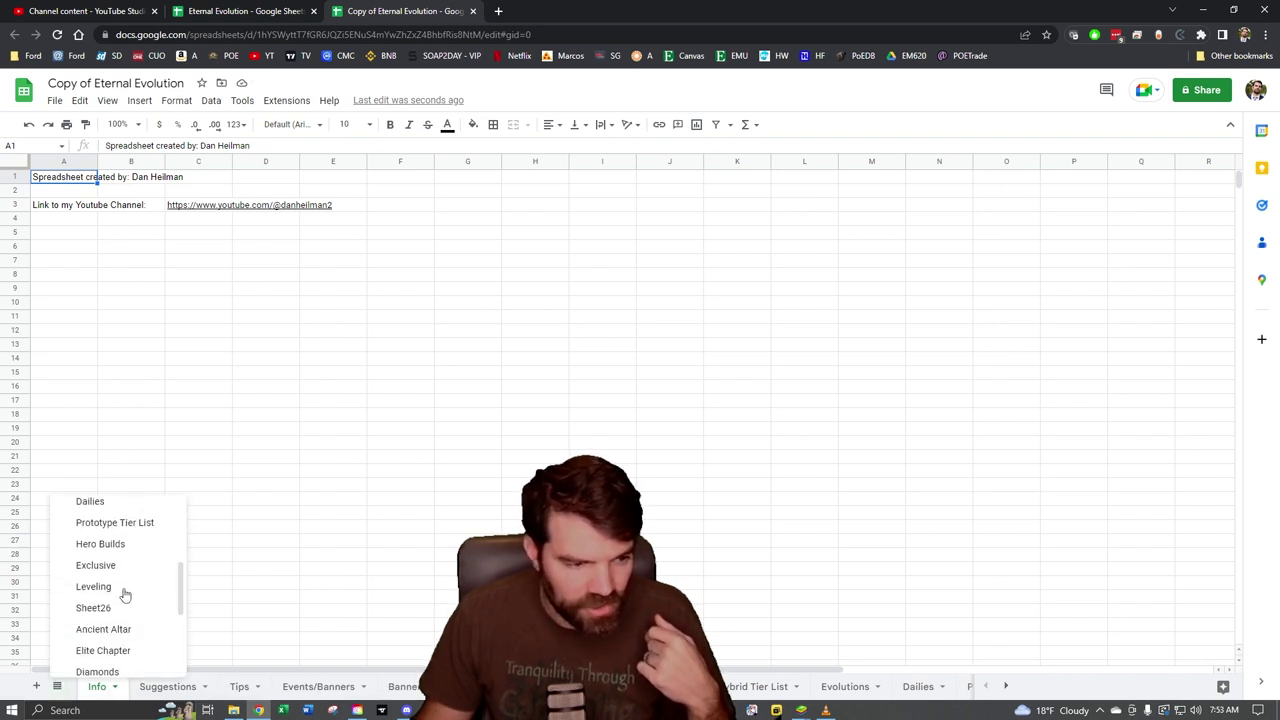
scroll(132, 590, "down", 2)
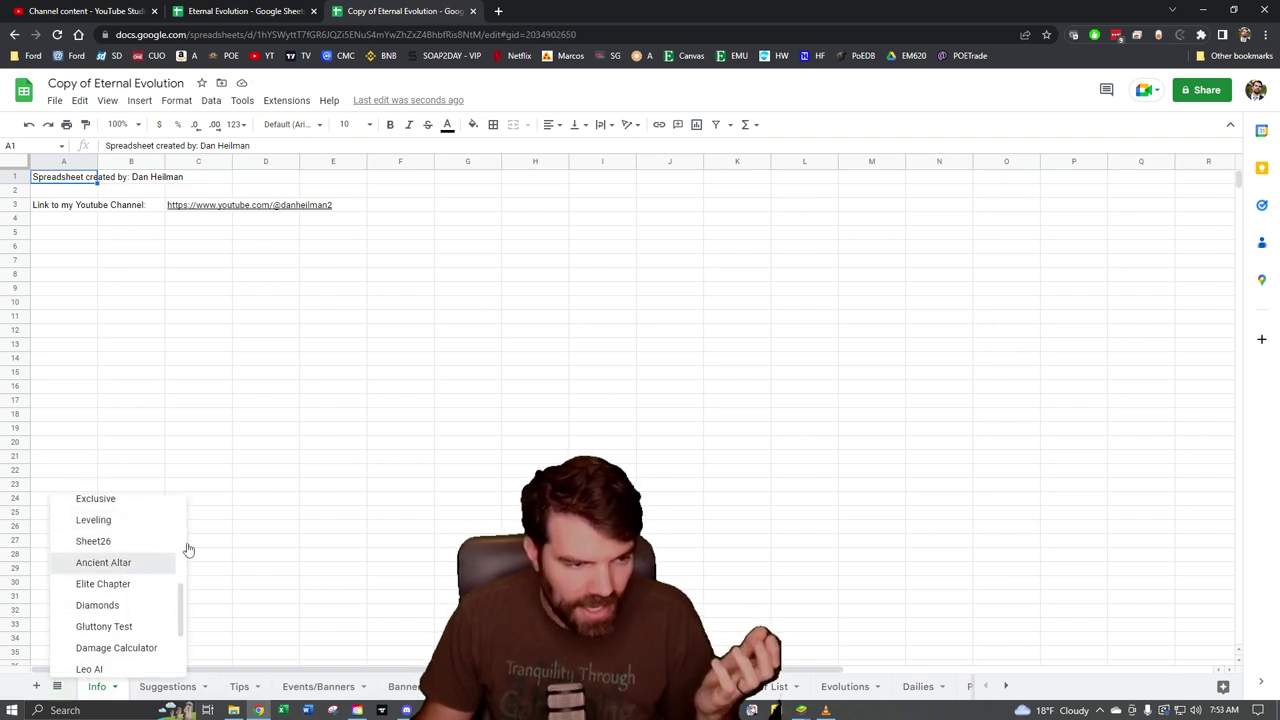
left_click(150, 563)
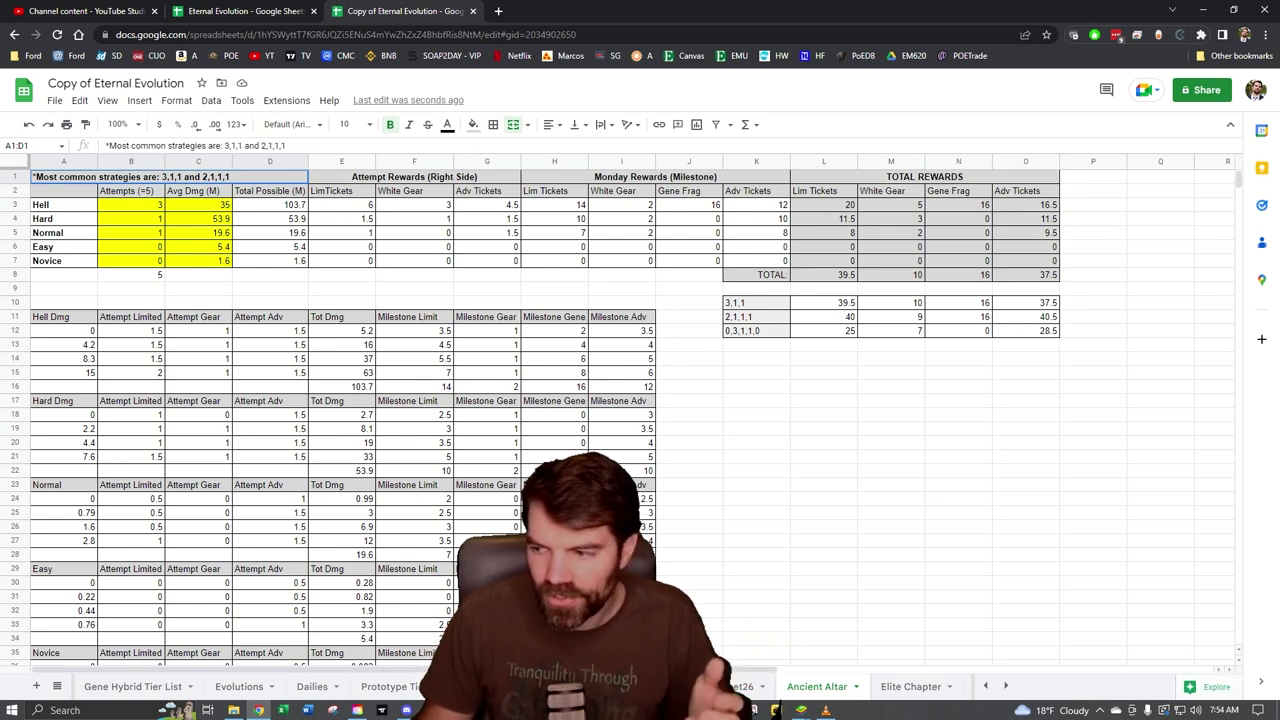
Step: Return to the original Eternal Evolution spreadsheet and go through the Avg Dmg (M) values from Hell to Novice
key("alt+Tab")
left_click(801, 447)
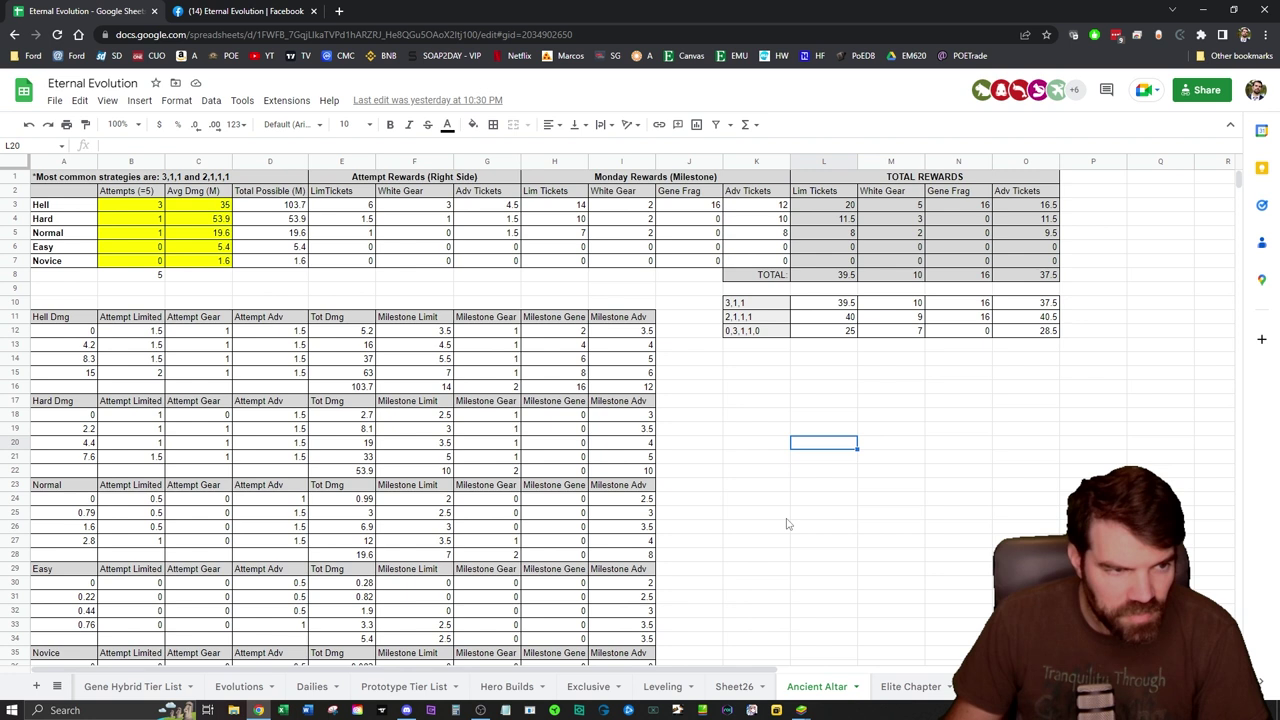
left_click(782, 541)
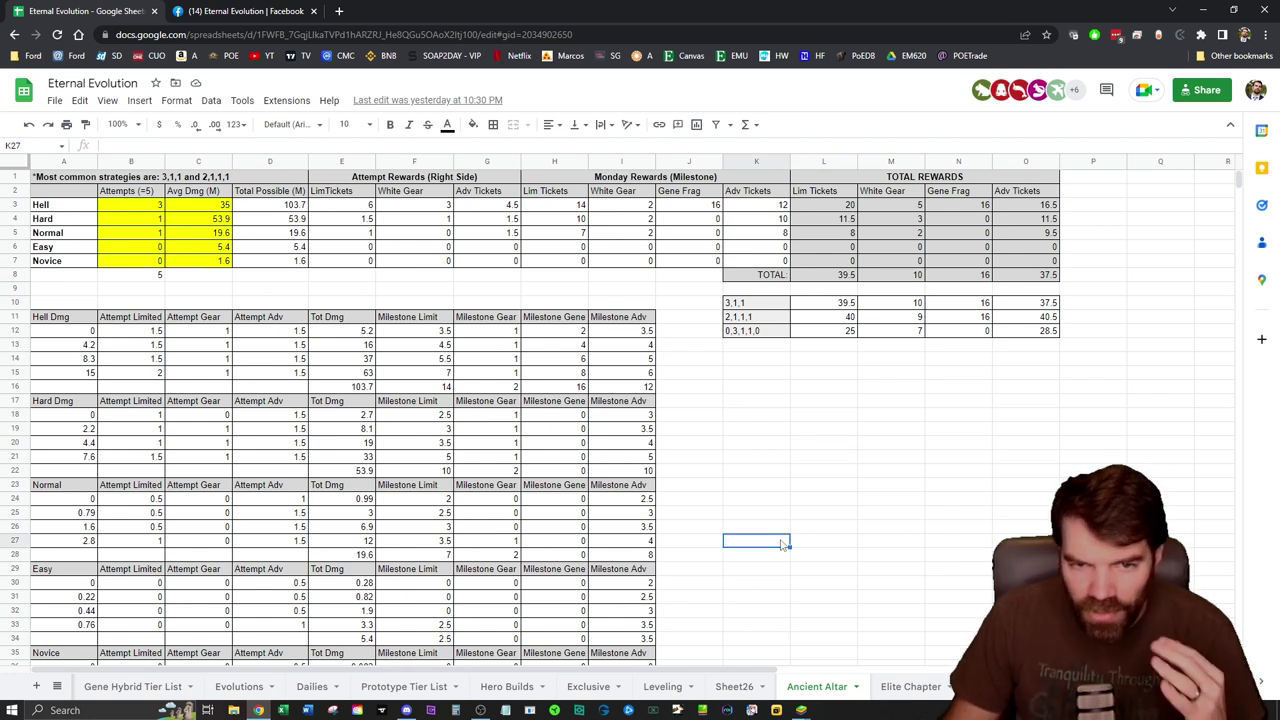
left_click(214, 209)
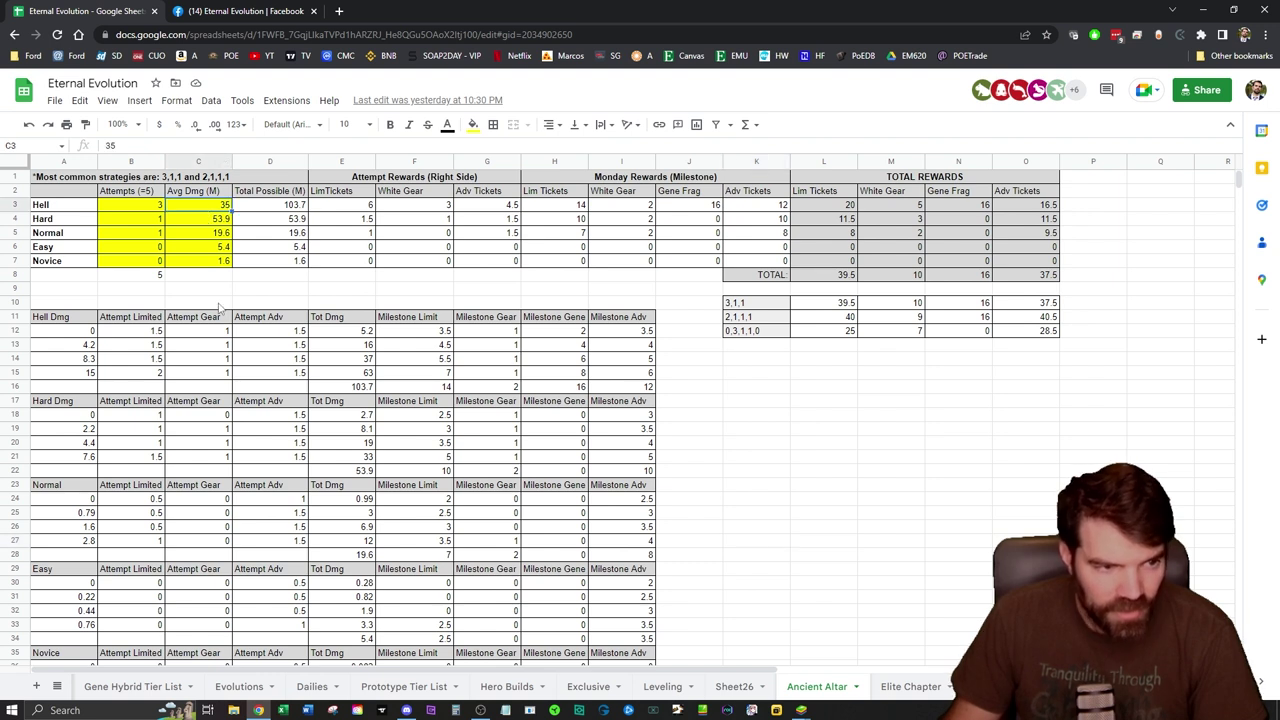
key("Down")
key("Down")
key("Down")
key("Down")
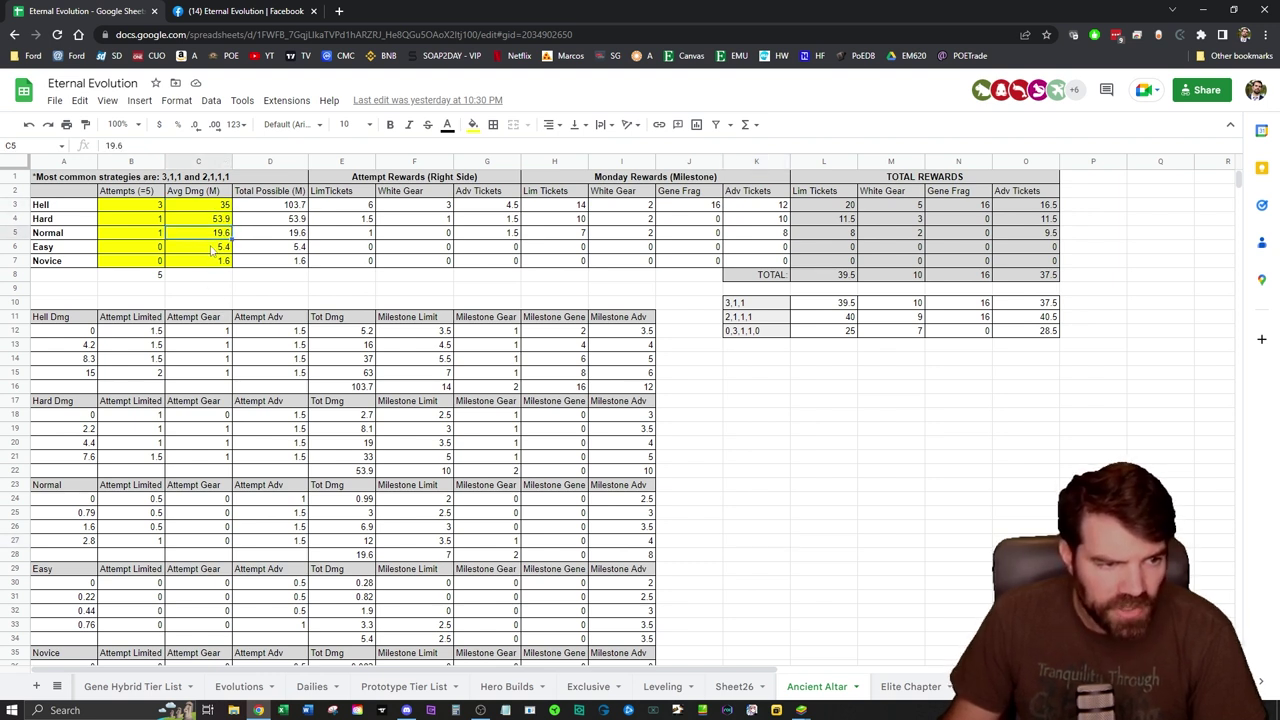
Step: Go through the difficulty names from Hell to Novice and check the Total Possible (M) damage for Hell and Hard
left_click(57, 207)
key("Down")
key("Down")
key("Down")
key("Down")
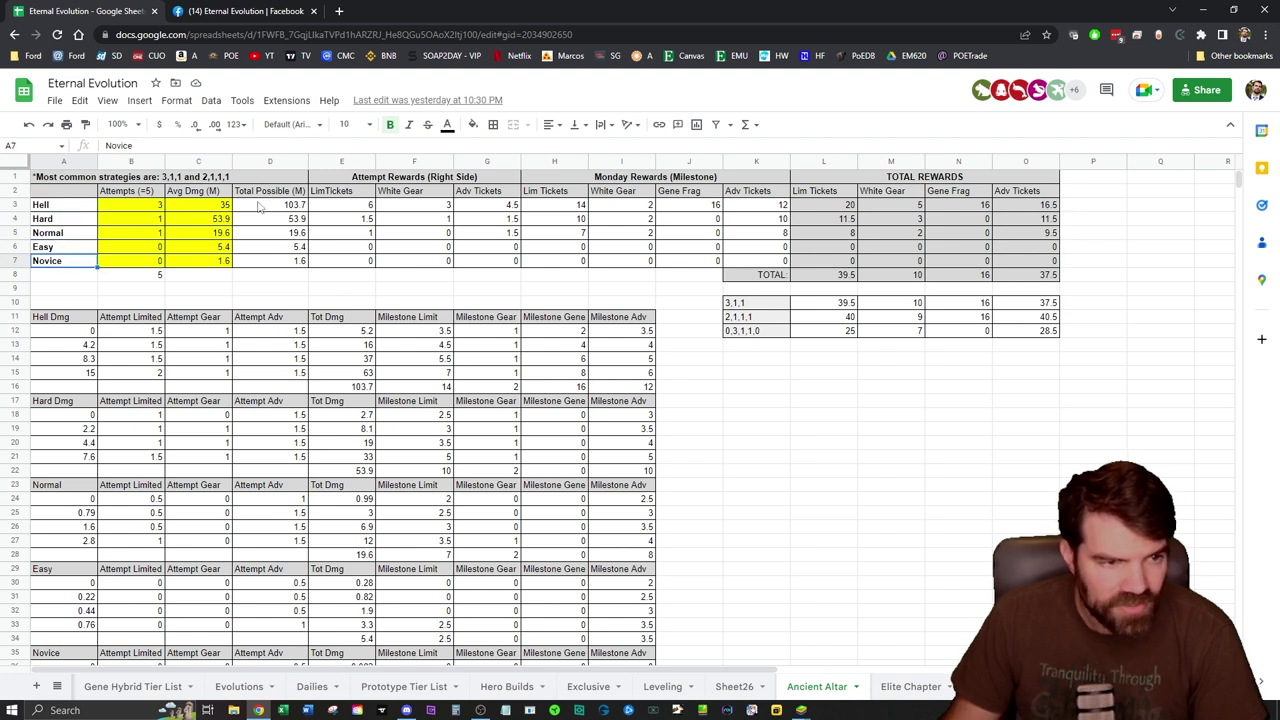
left_click(277, 207)
key("Down")
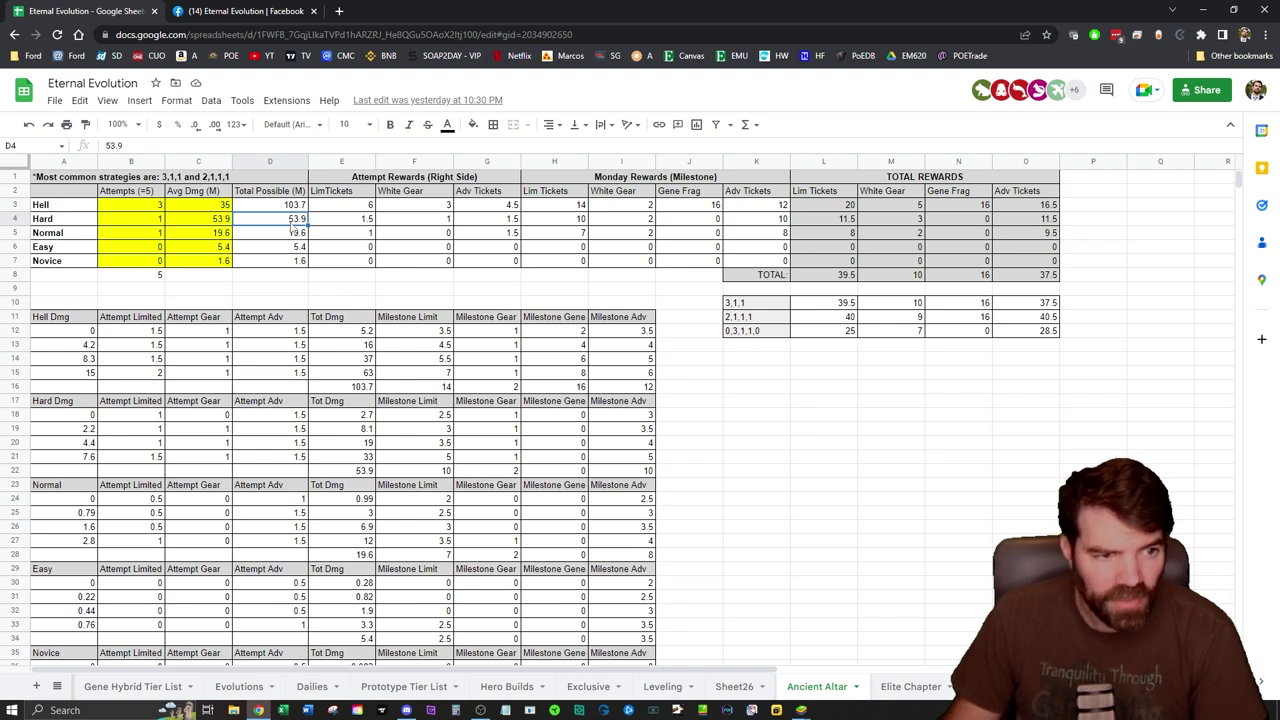
Step: Review the average damage entries from Hard to Novice, and the average damage and attempts for Hell
left_click(202, 219)
key("Down")
key("Down")
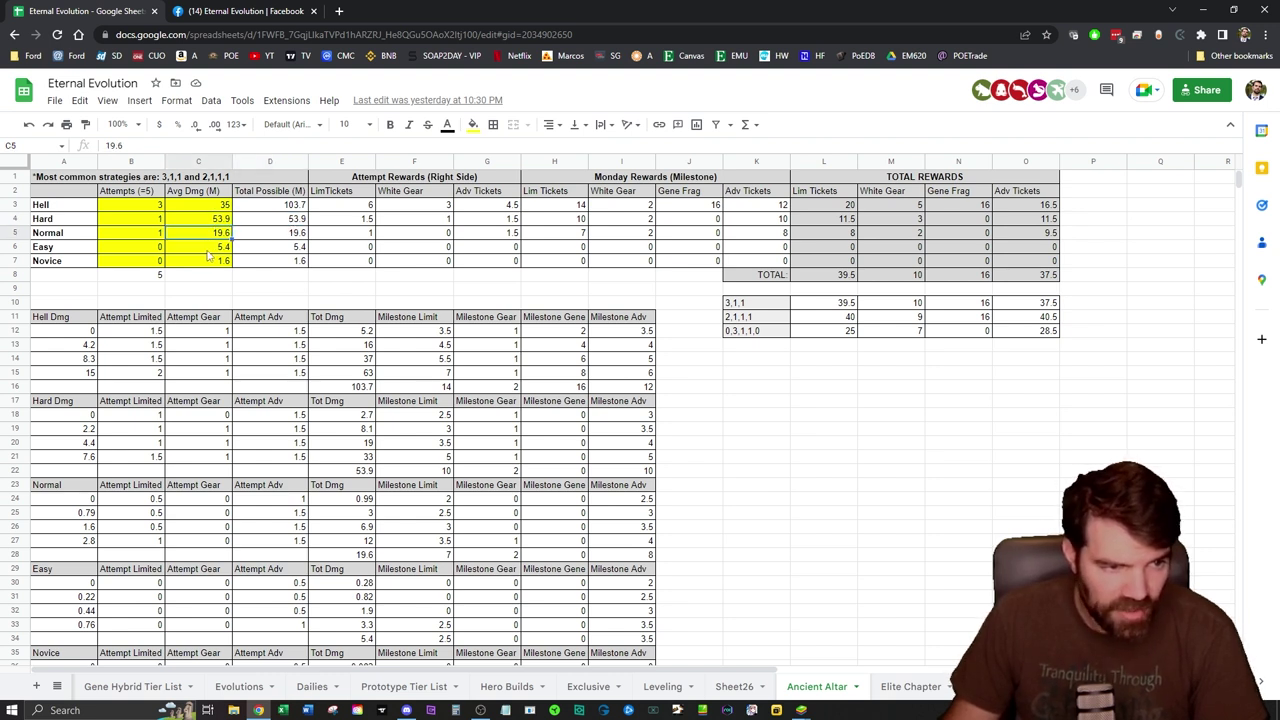
key("Down")
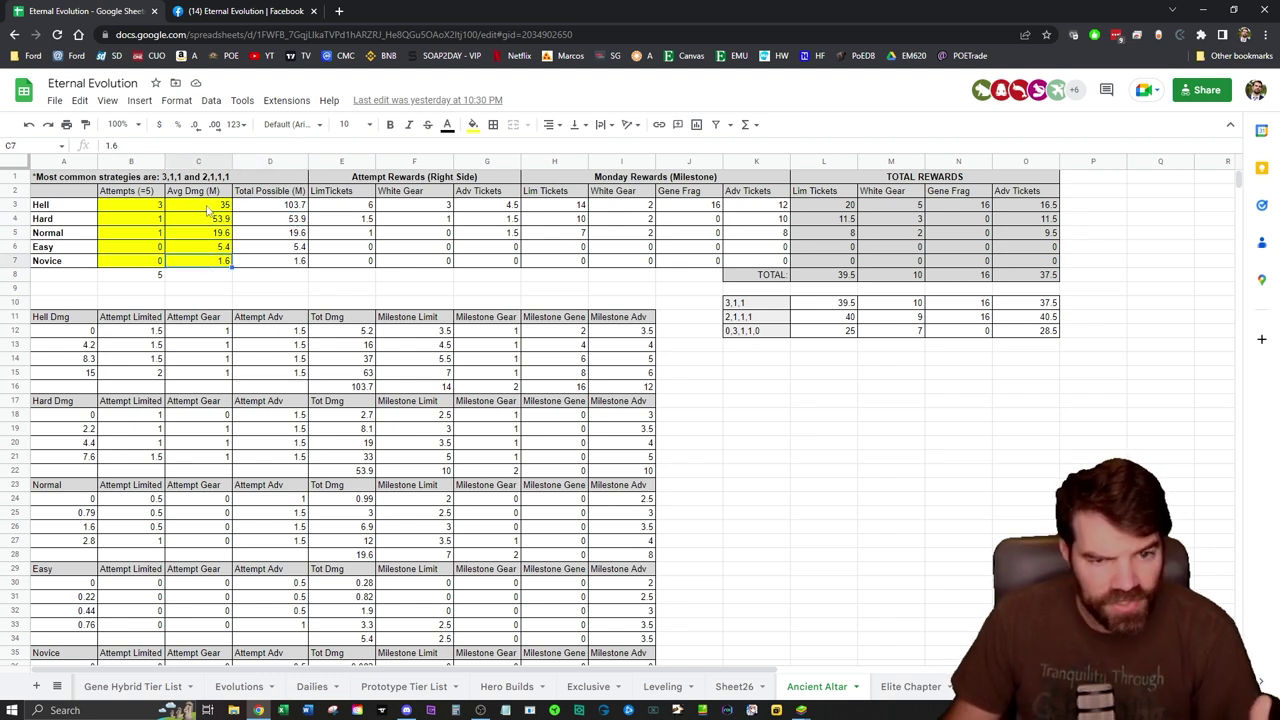
left_click(207, 207)
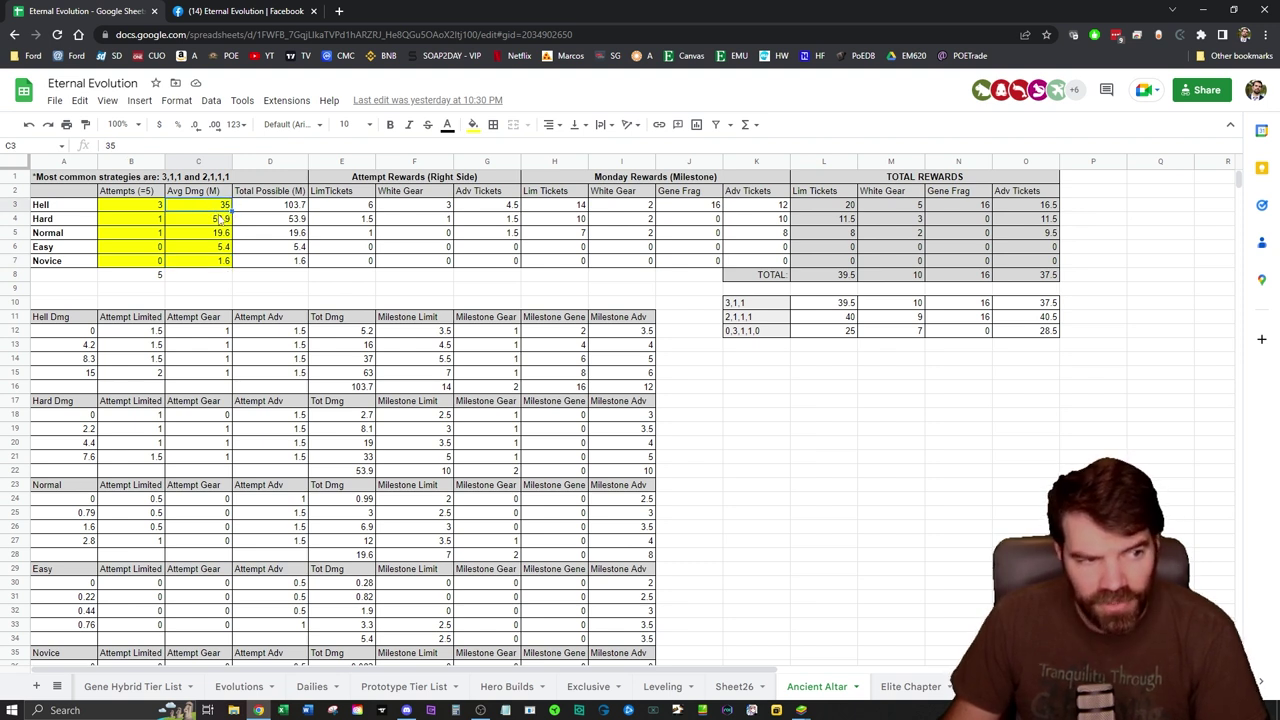
left_click(132, 208)
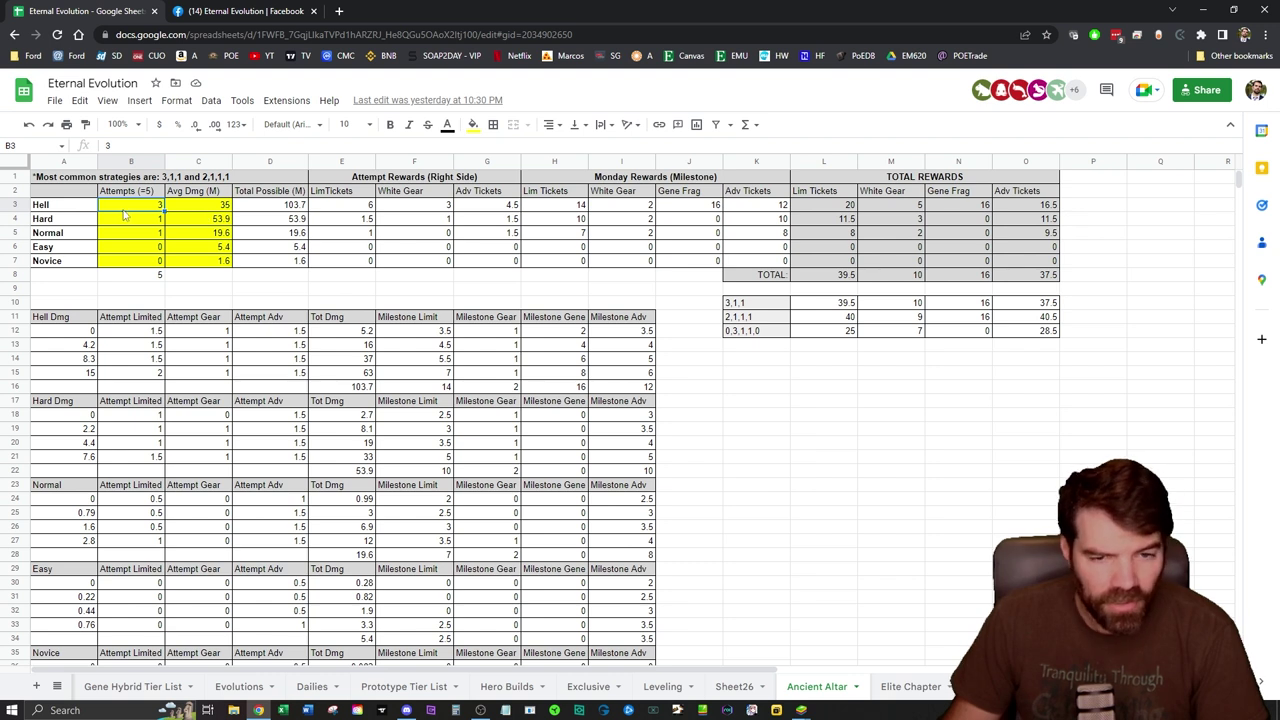
left_click(822, 389)
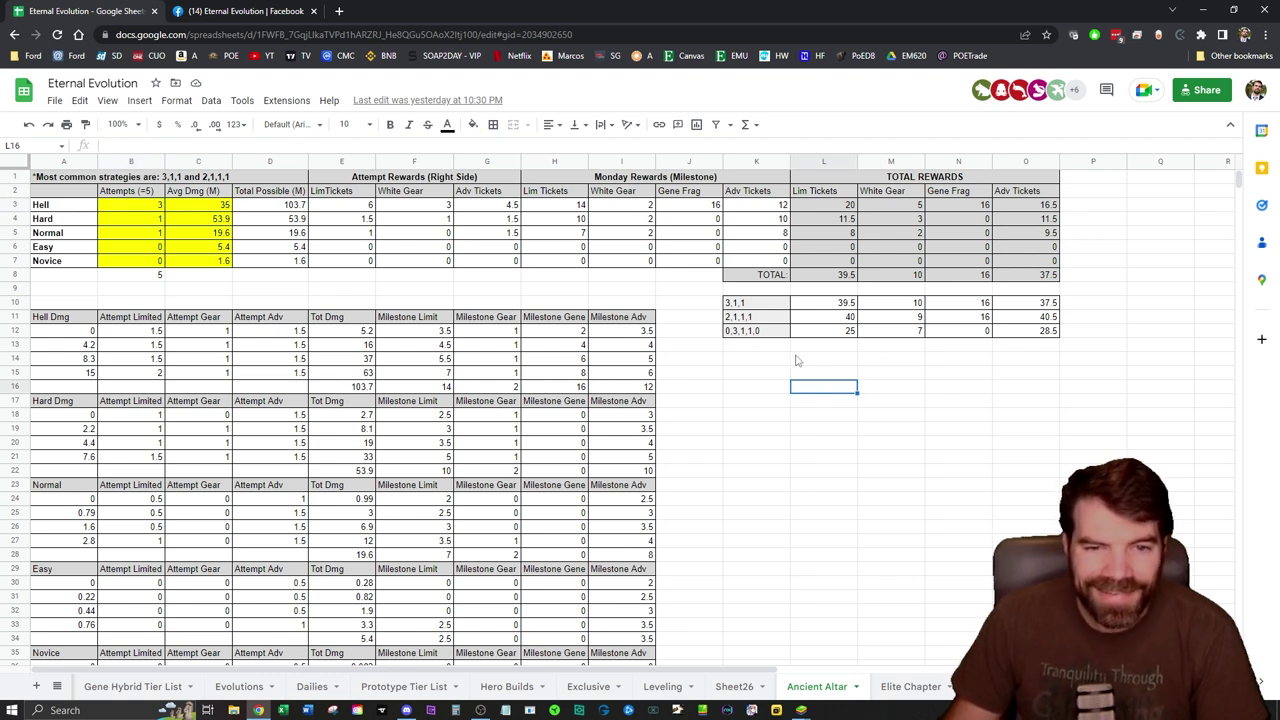
Step: Set the number of attempts to 2 for Hell and 1 for Easy
left_click(153, 208)
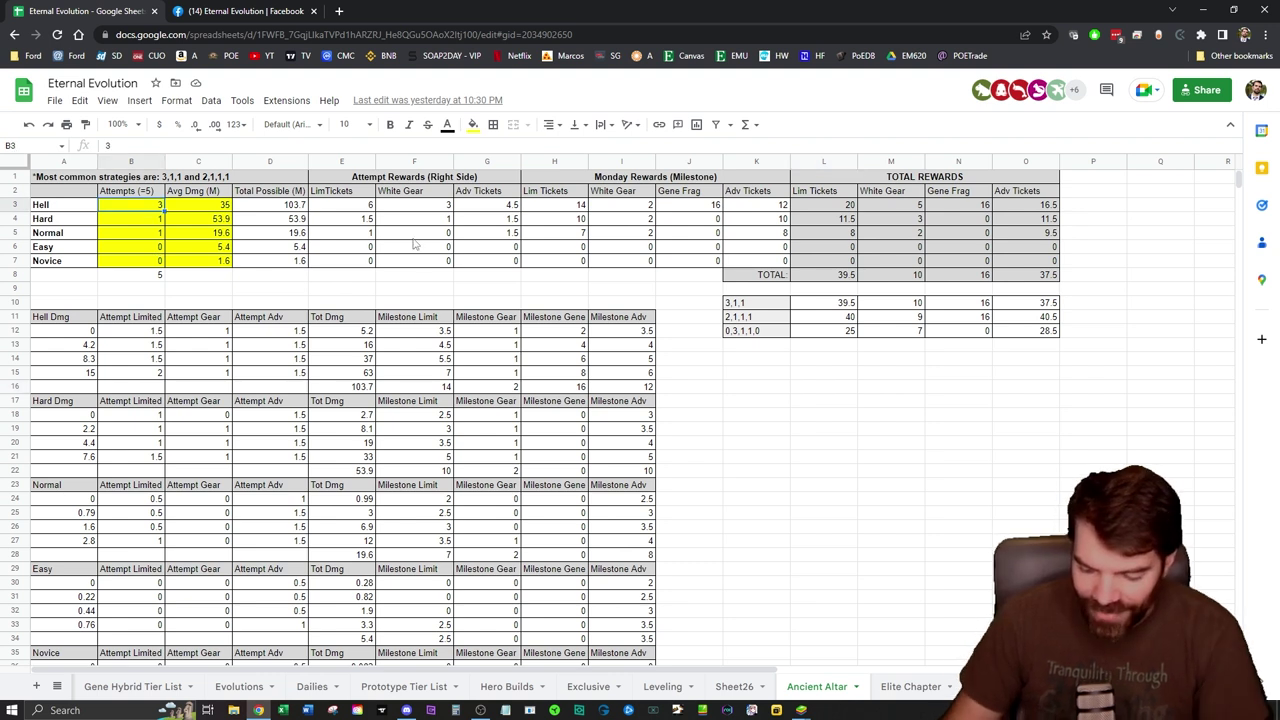
type("2")
key("Return")
key("Down")
key("Down")
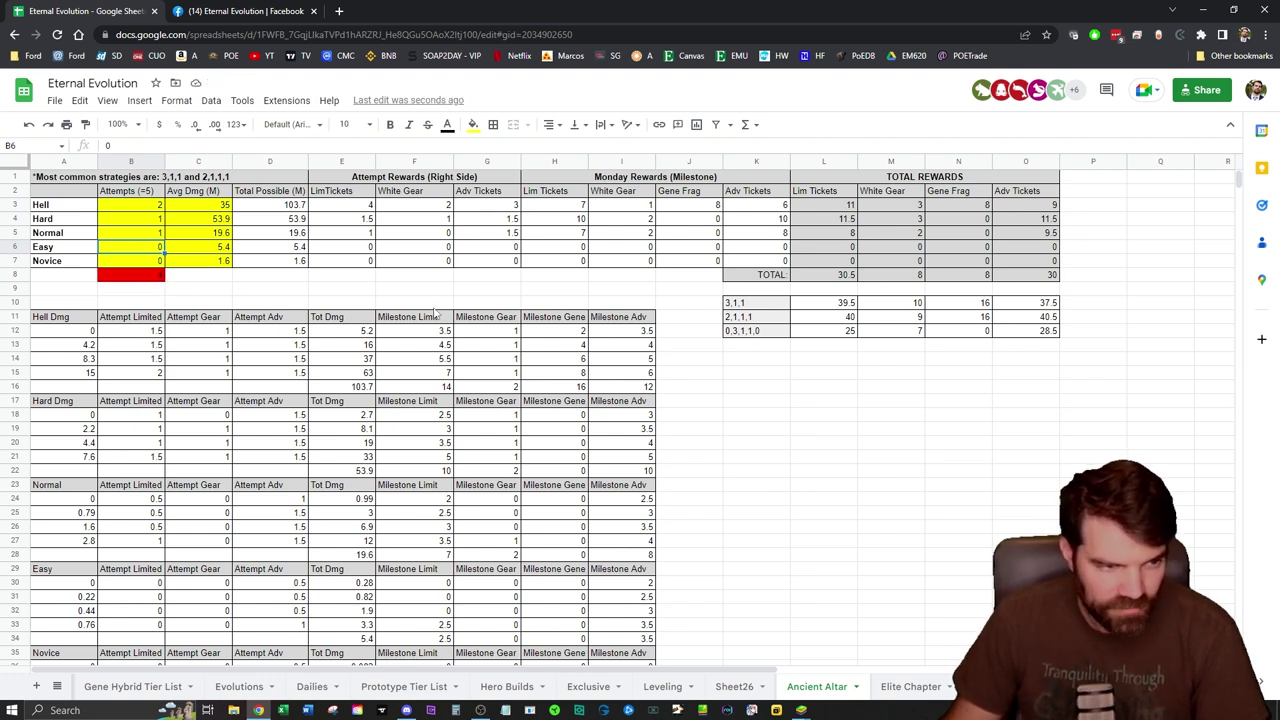
type("1")
key("Return")
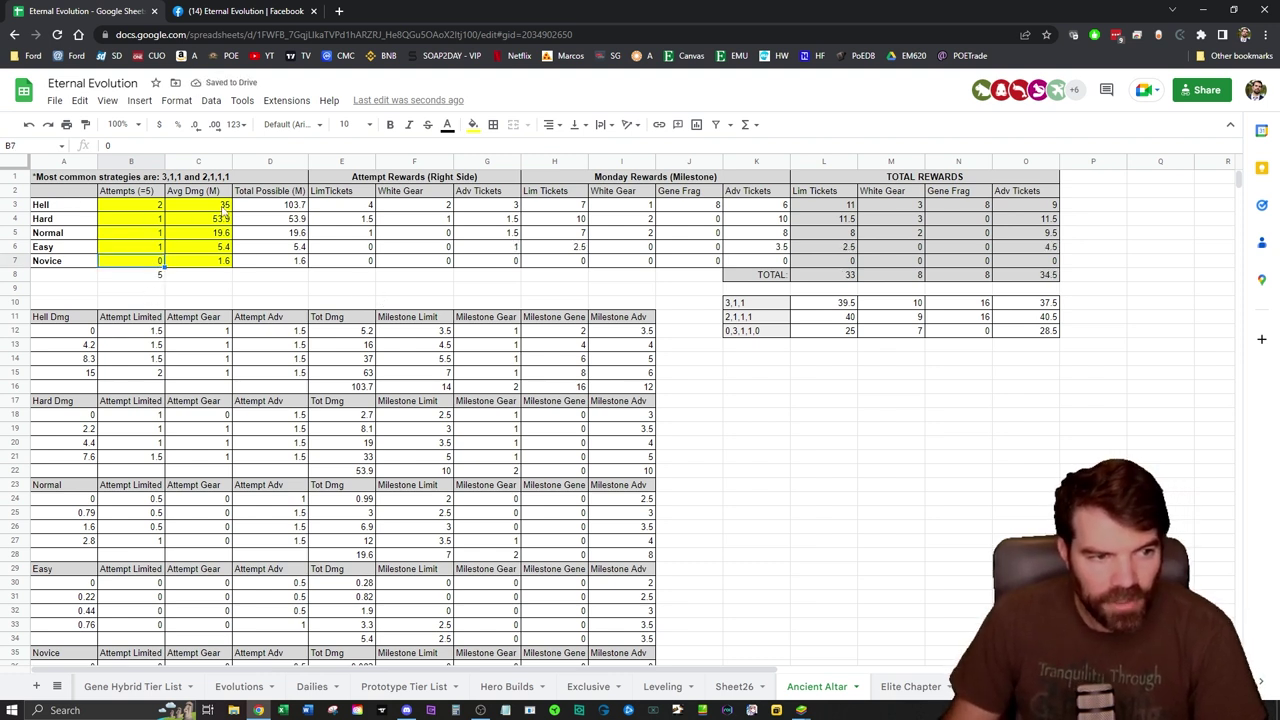
Step: Set the average damage for Hell to 55 million
left_click(216, 206)
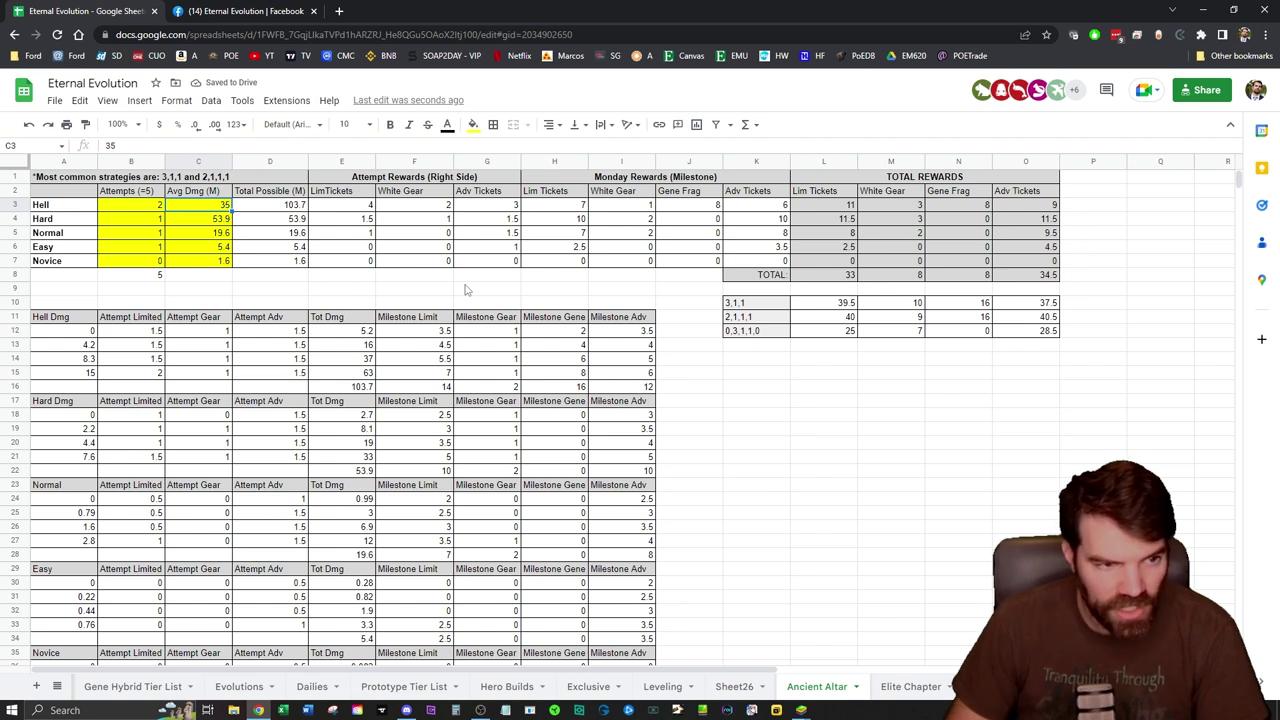
type("55")
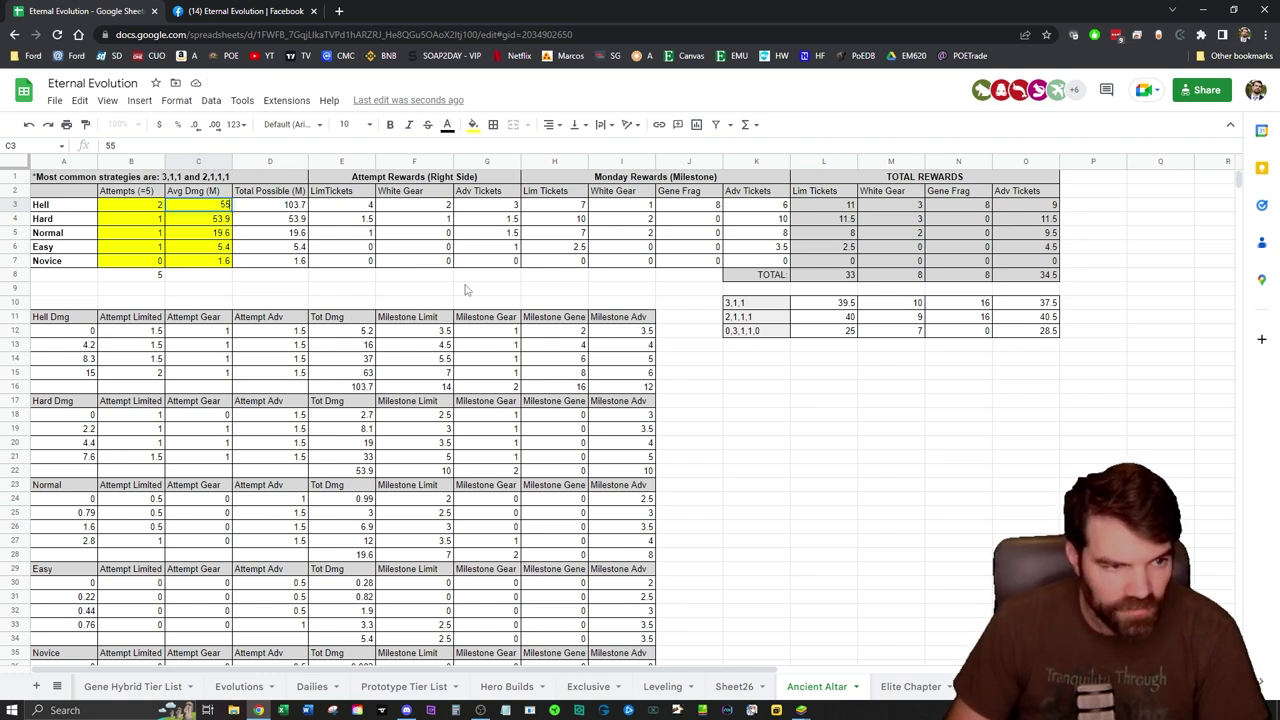
key("Return")
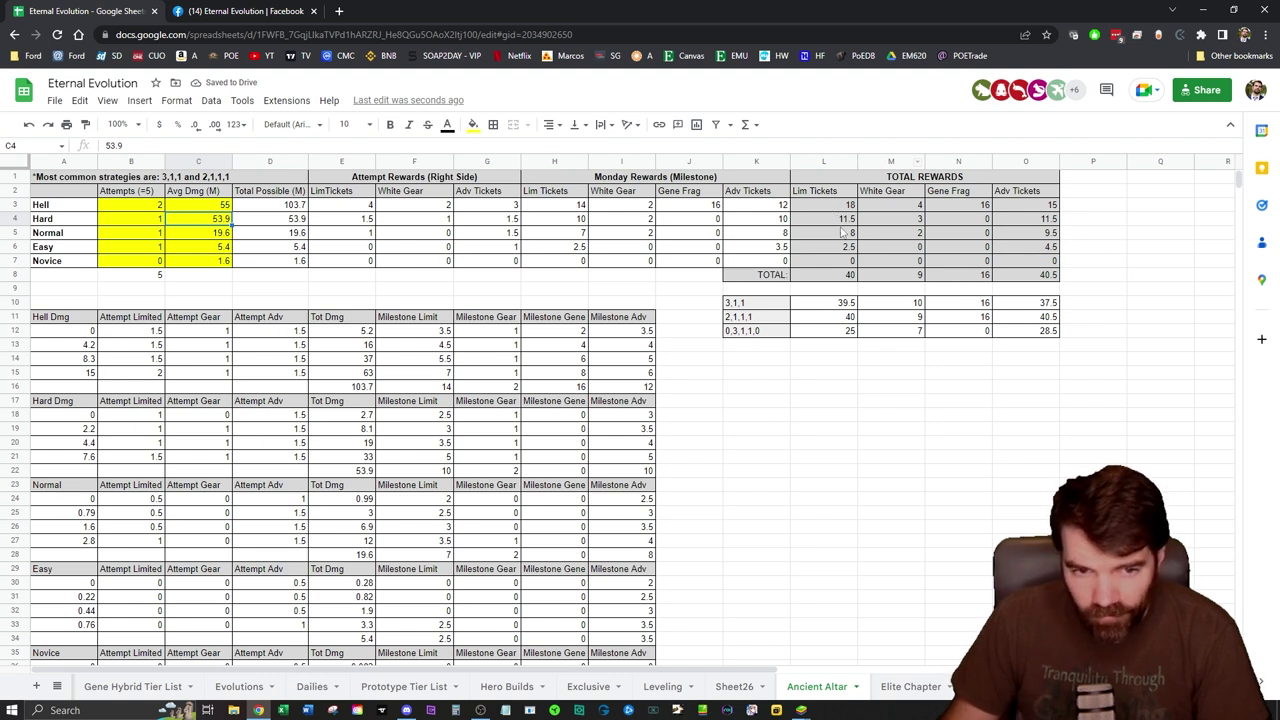
Step: Review the TOTAL row of the total rewards for Lim Tickets, White Gear, Gene Frag and Adv Tickets
left_click(836, 275)
left_click(908, 277)
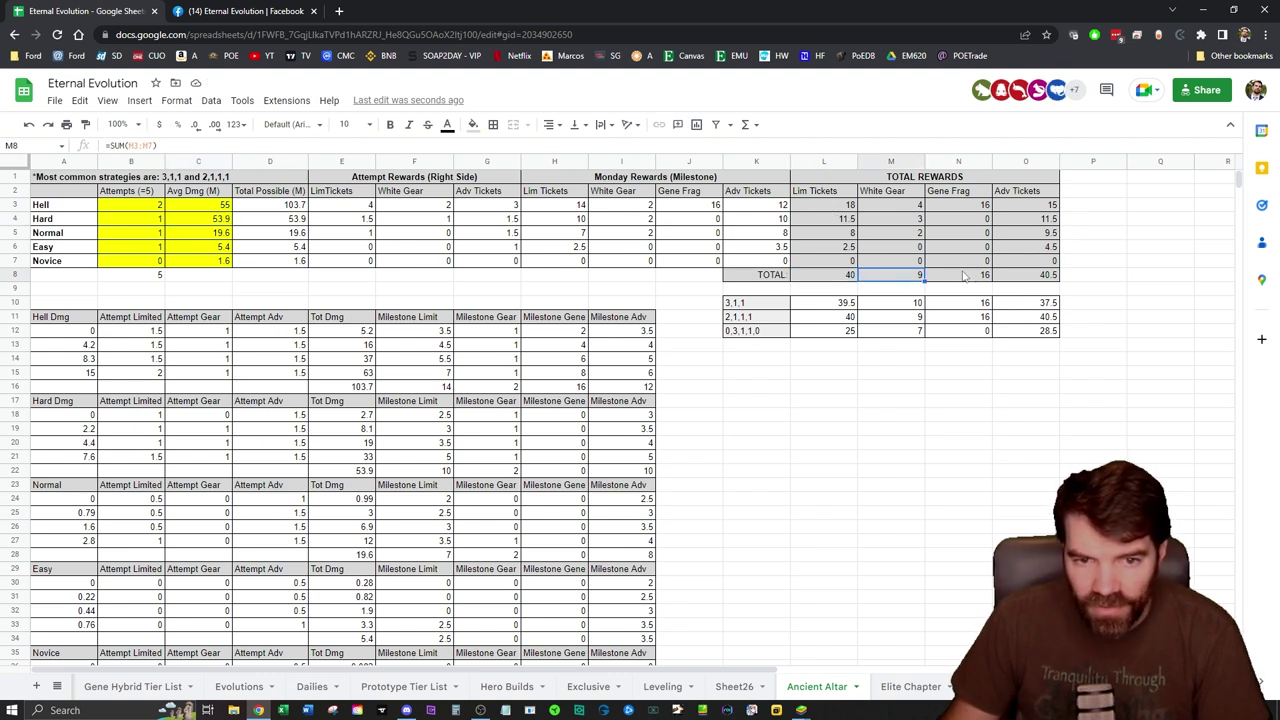
left_click(968, 280)
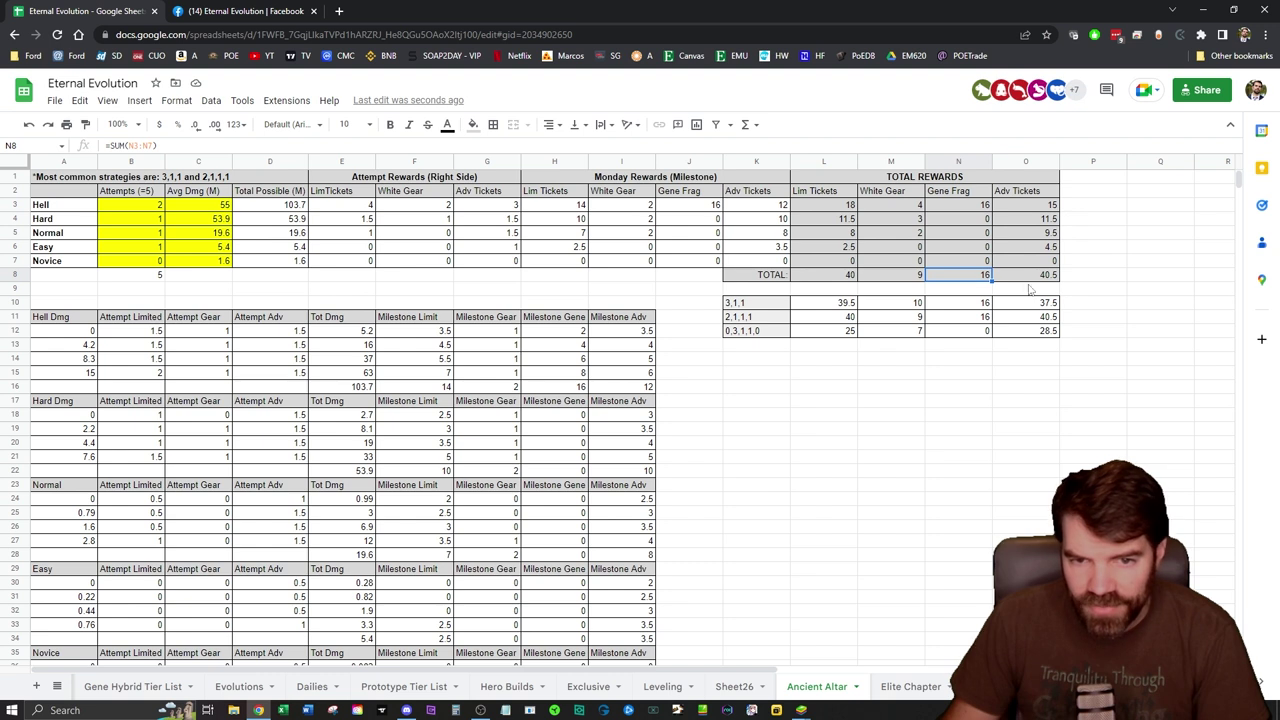
left_click(1024, 280)
left_click(928, 386)
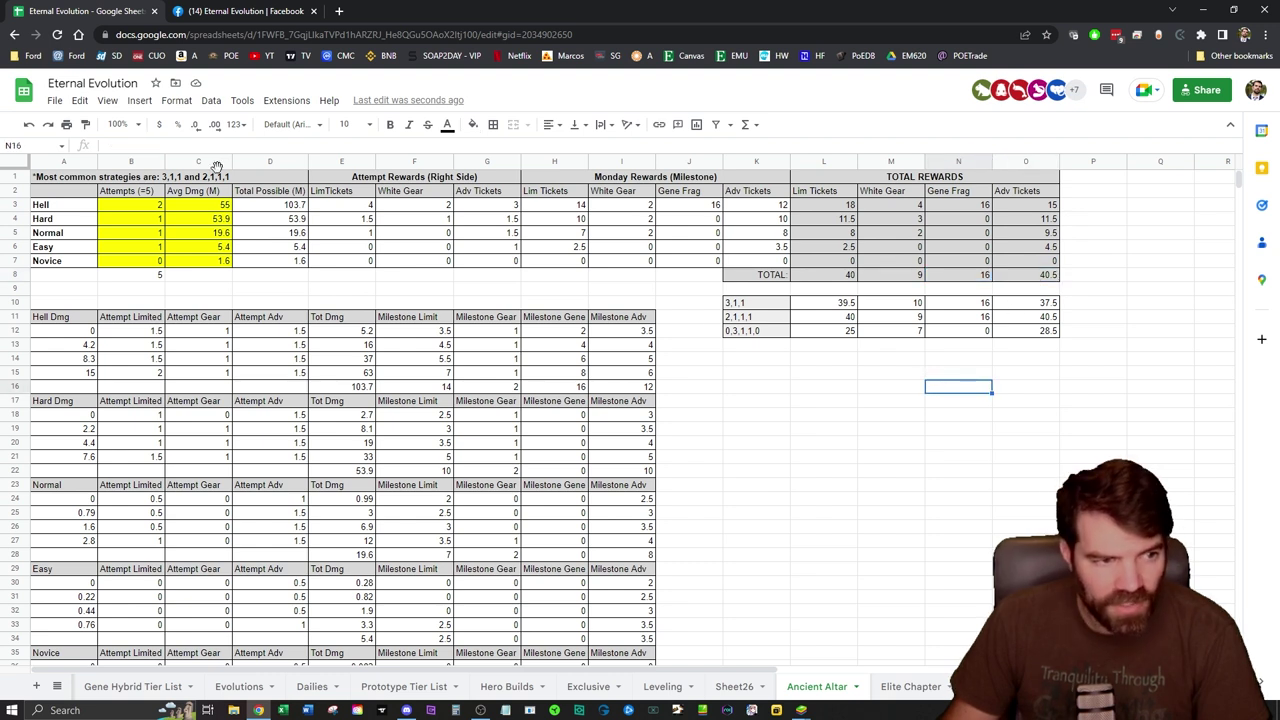
Step: Examine the 3,1,1 and 2,1,1,1 strategies in the comparison table, including their limited tickets and the white gear for 3,1,1
left_click(762, 304)
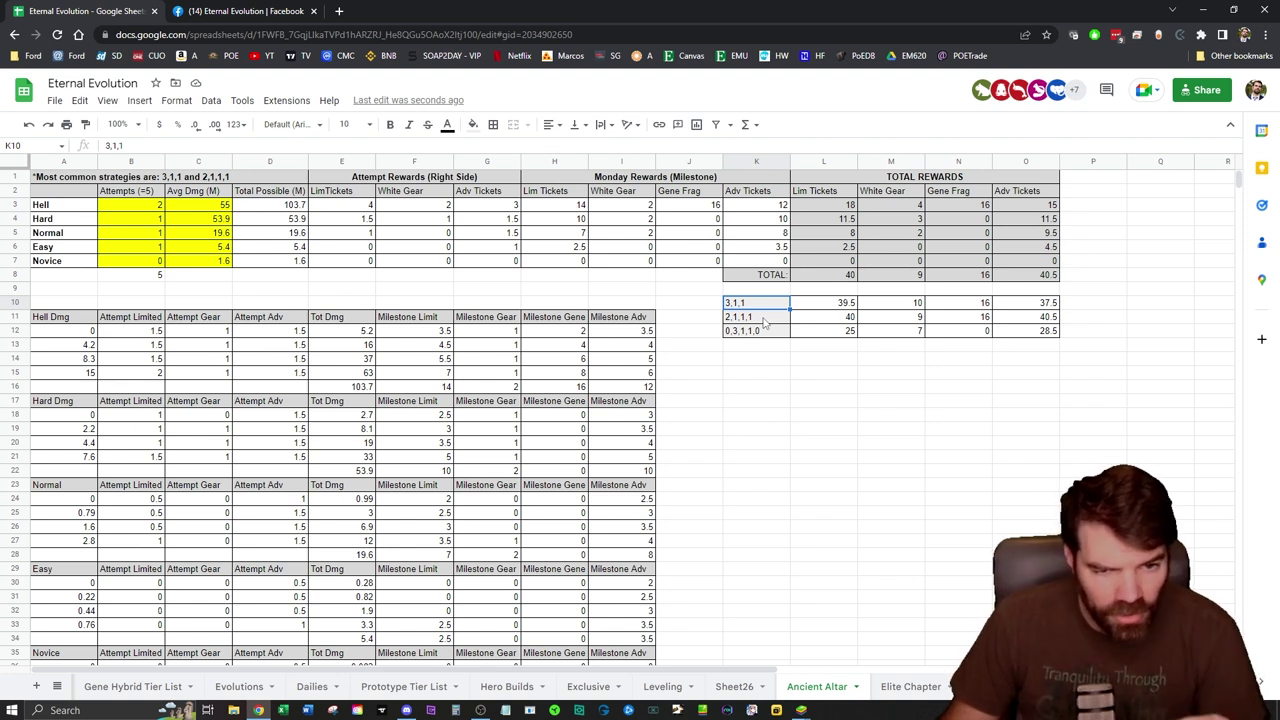
left_click(764, 318)
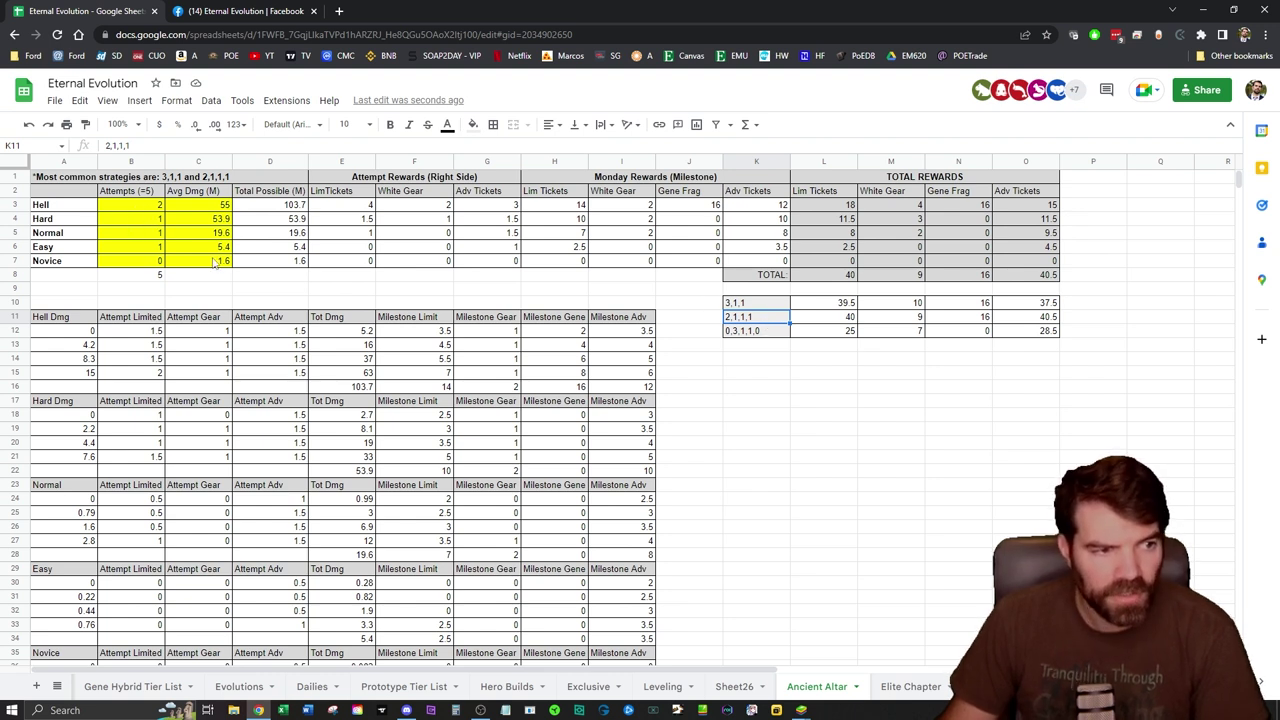
left_click(840, 390)
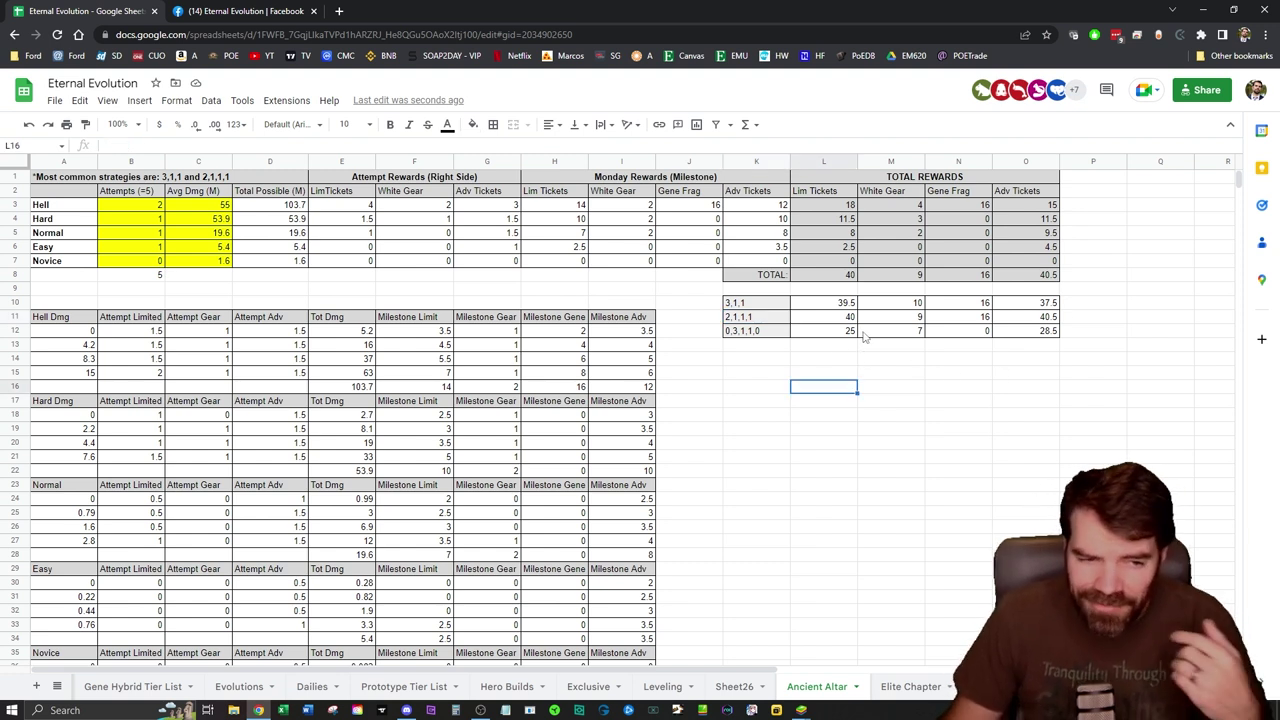
left_click(838, 304)
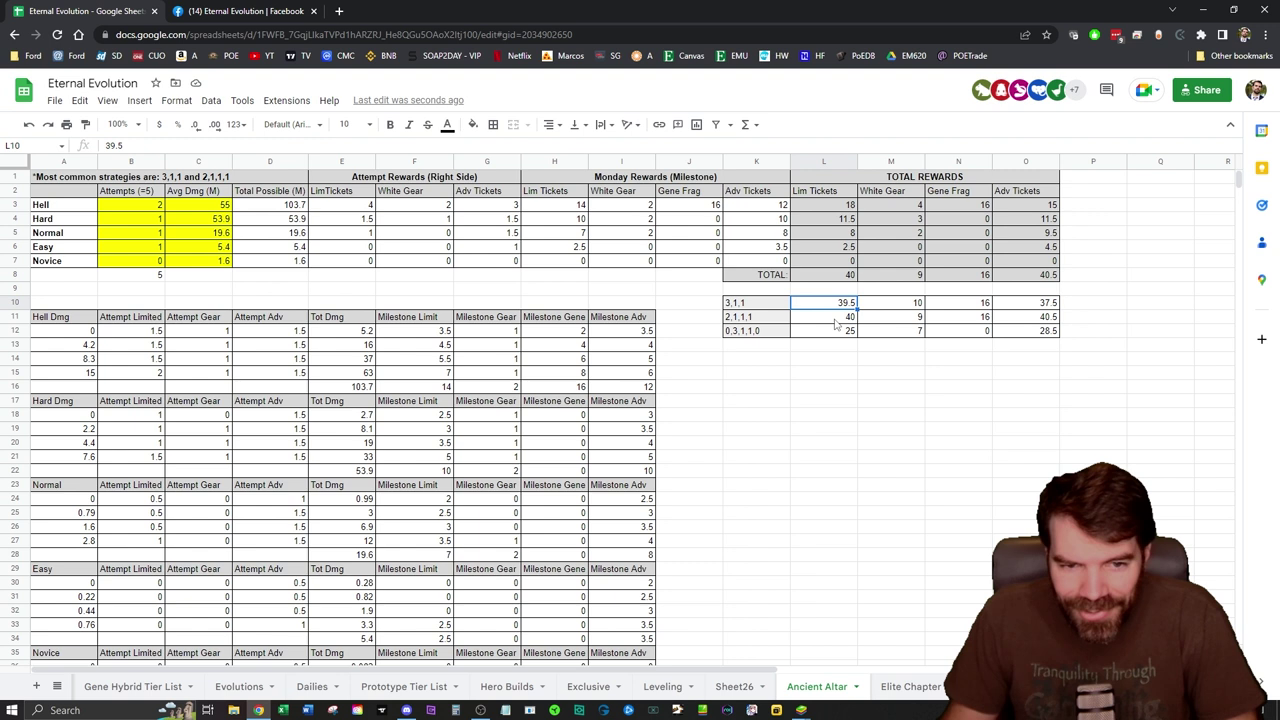
left_click(838, 324)
left_click(757, 312)
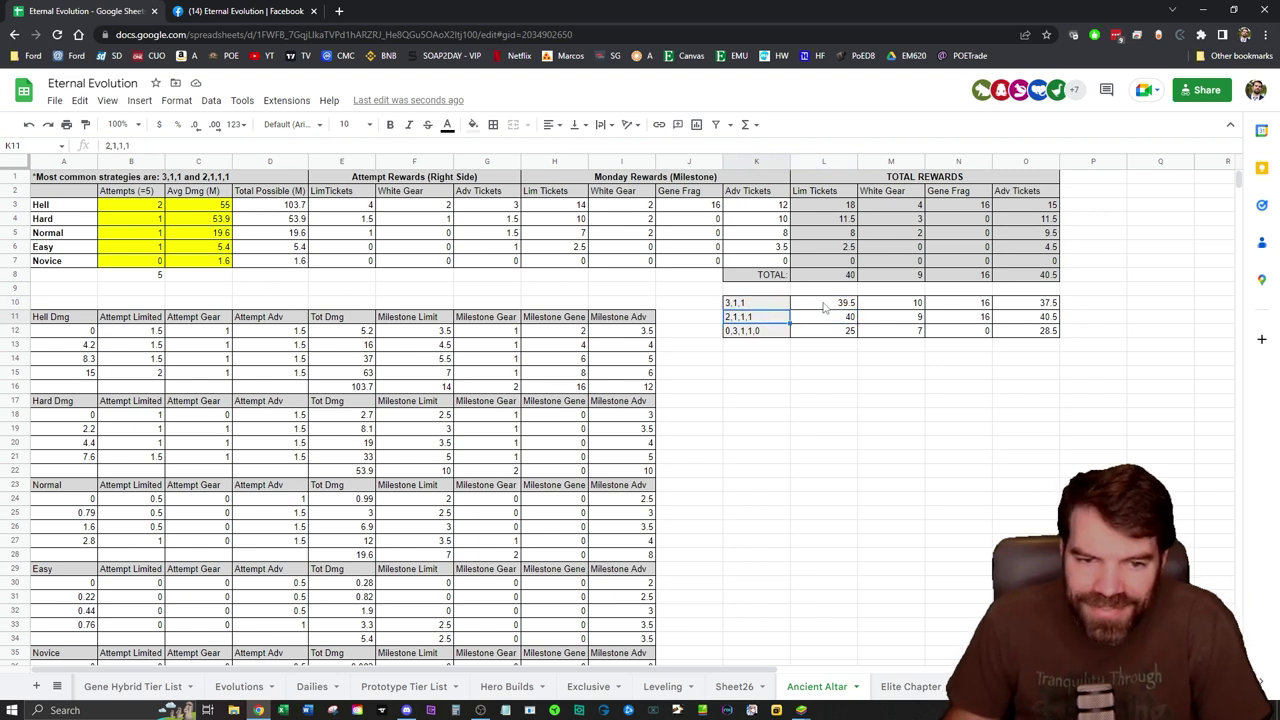
left_click(825, 305)
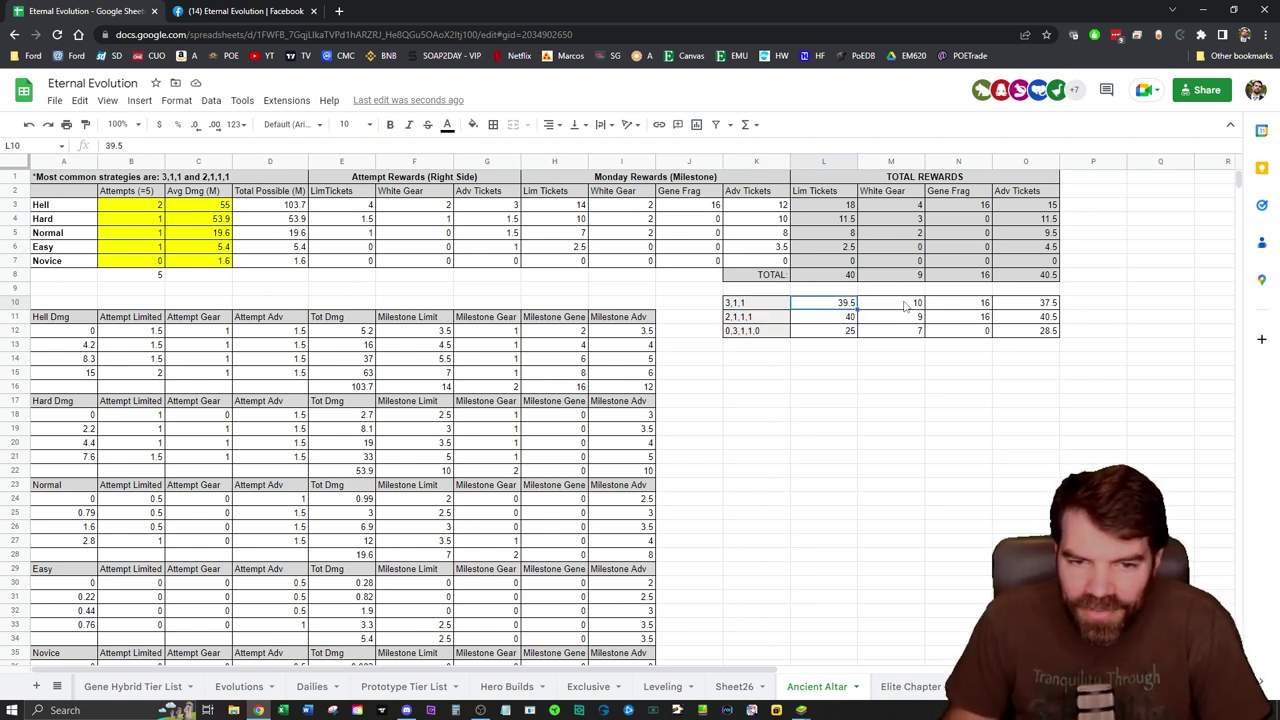
left_click(905, 306)
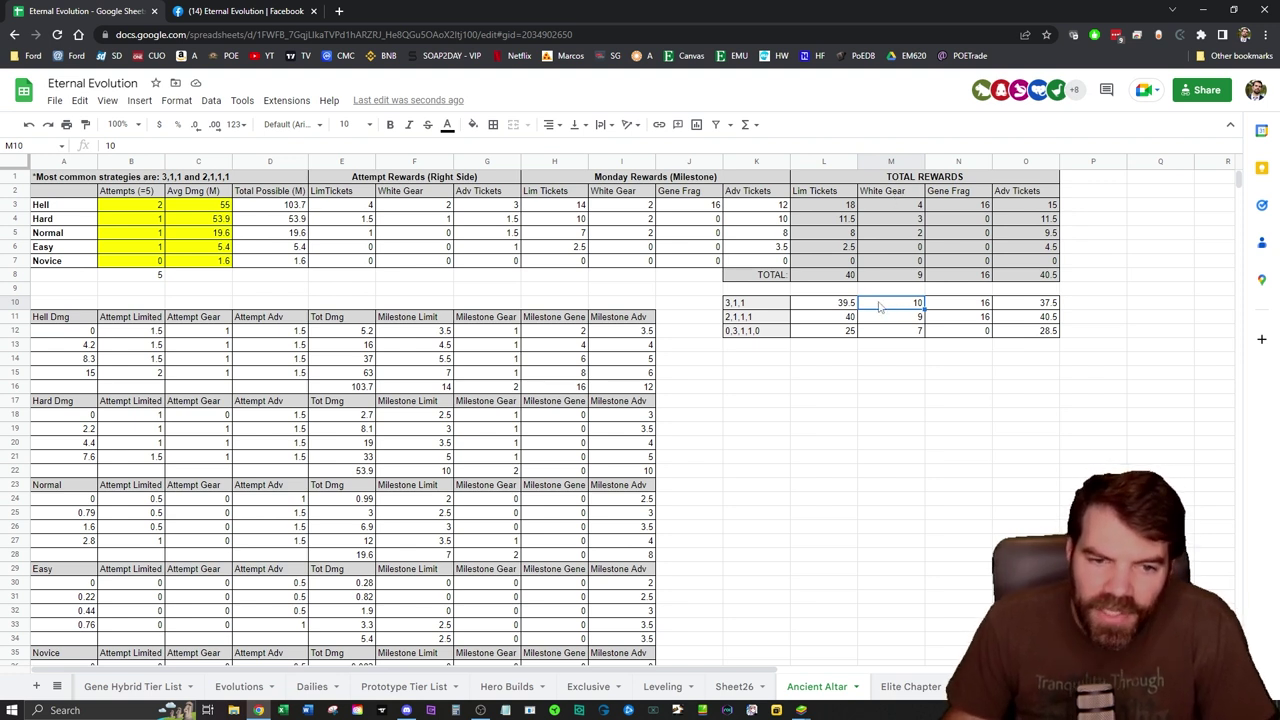
Step: Compare the Lim Tickets and Adv Tickets totals of the 3,1,1 strategy against those of 2,1,1,1
left_click(838, 304)
left_click(831, 318)
left_click(830, 306)
left_click(828, 314)
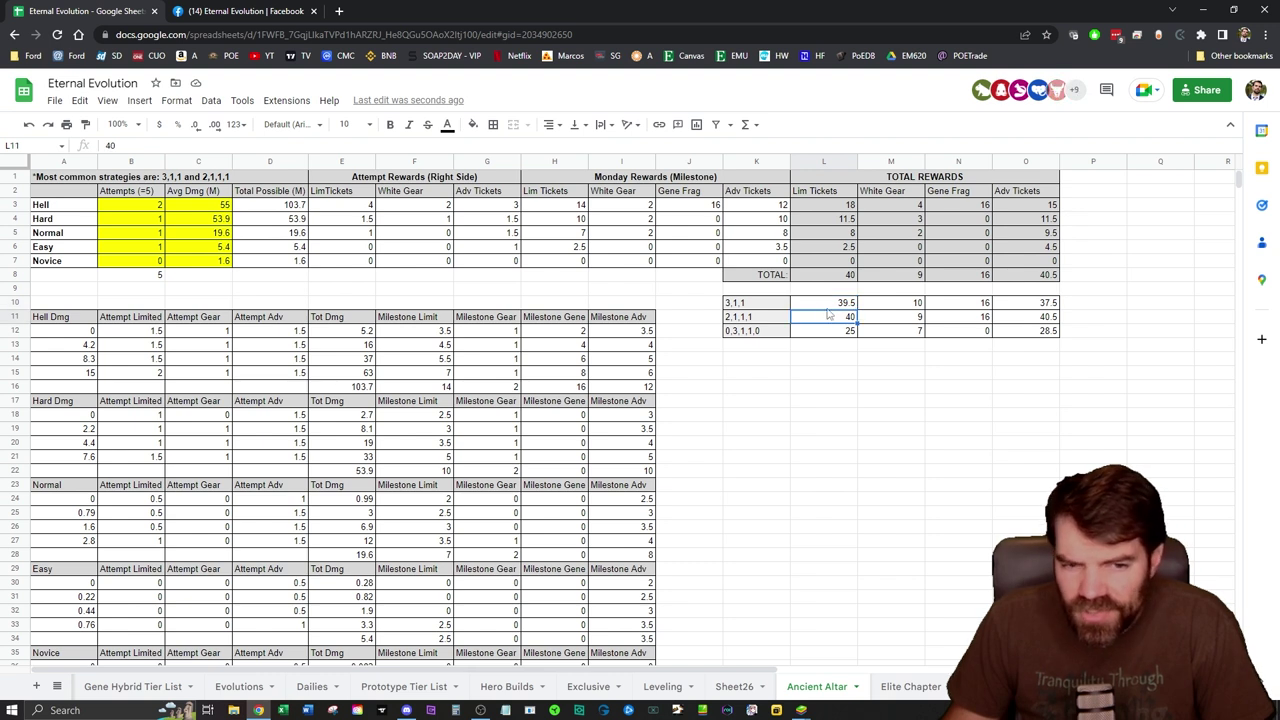
left_click(827, 306)
left_click(828, 316)
left_click(830, 306)
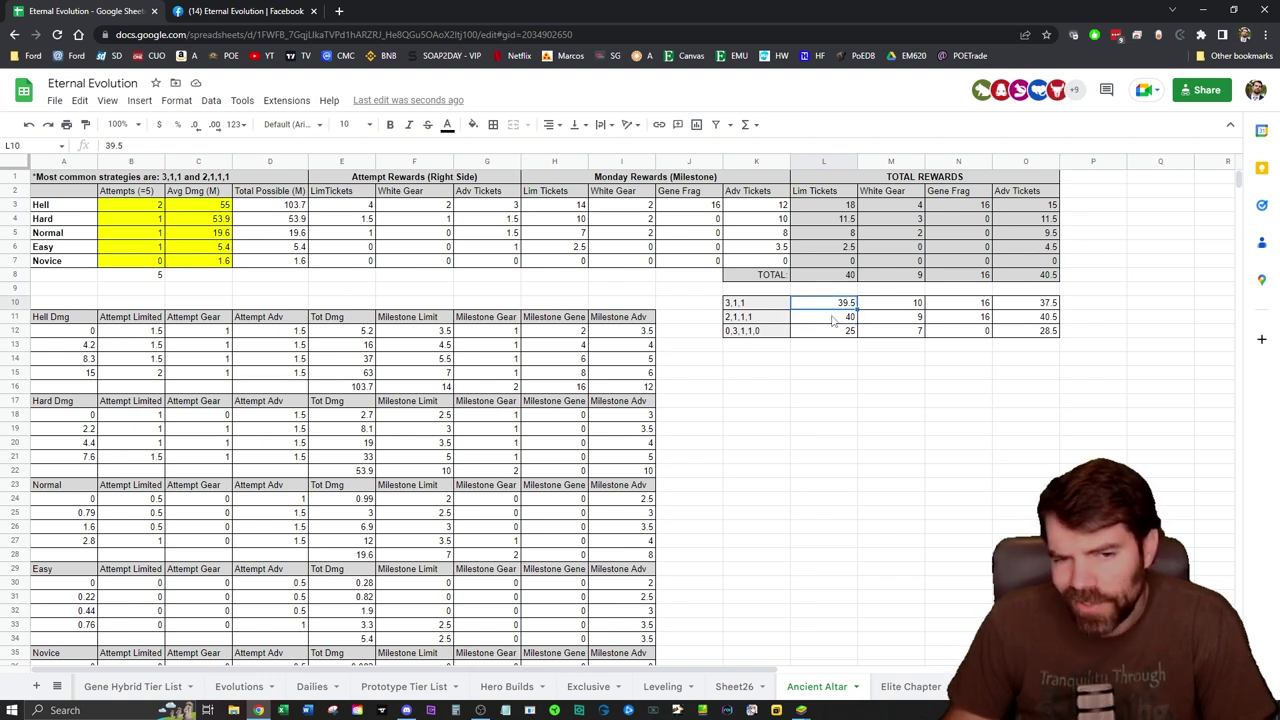
left_click(829, 318)
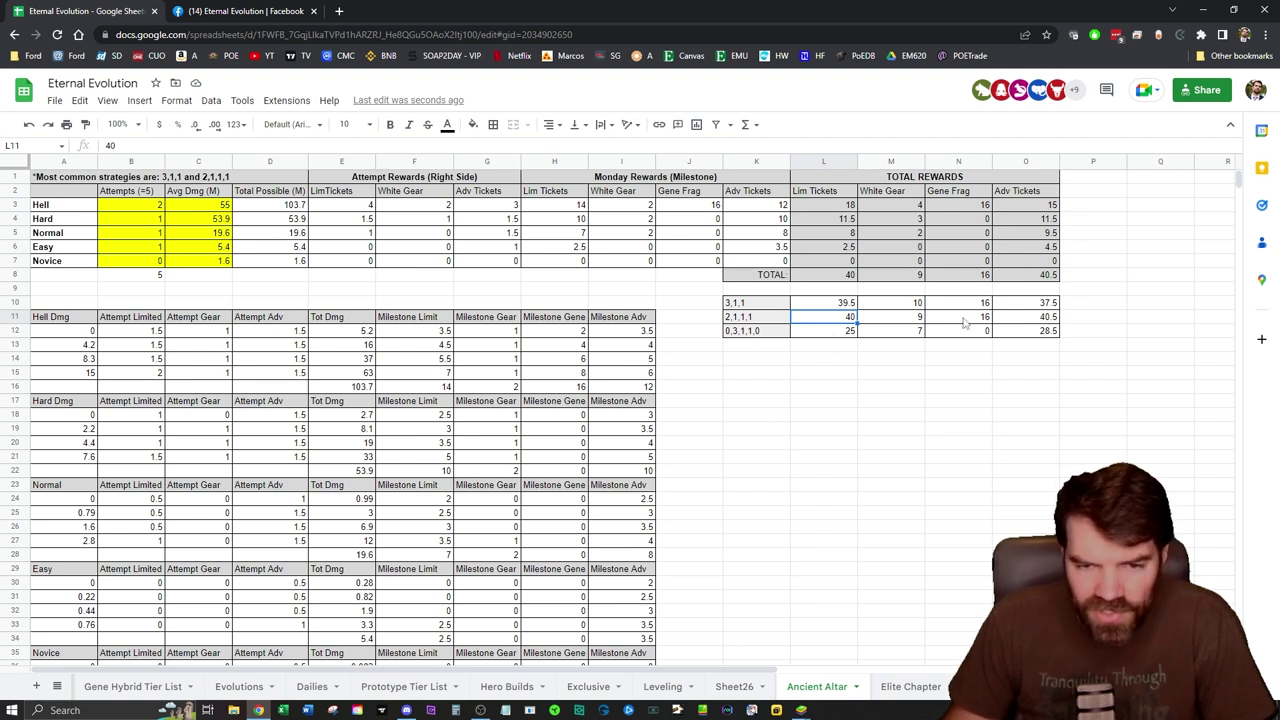
left_click(1020, 307)
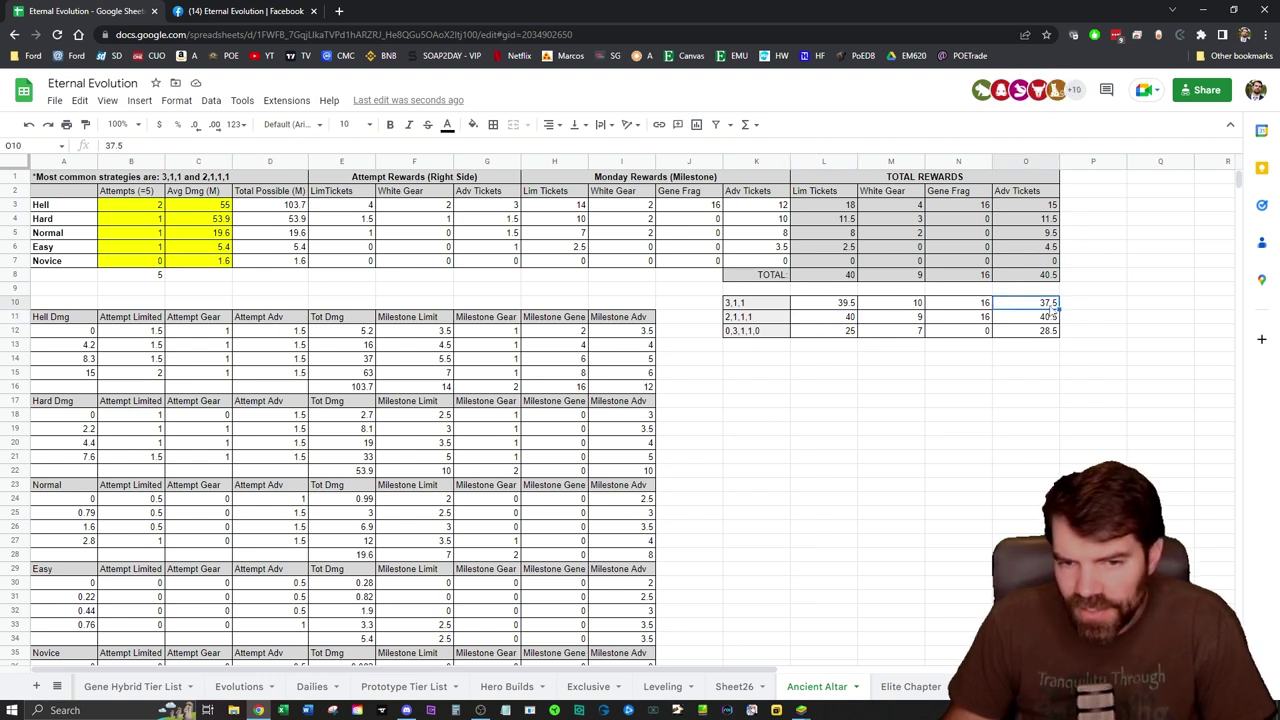
left_click(1034, 318)
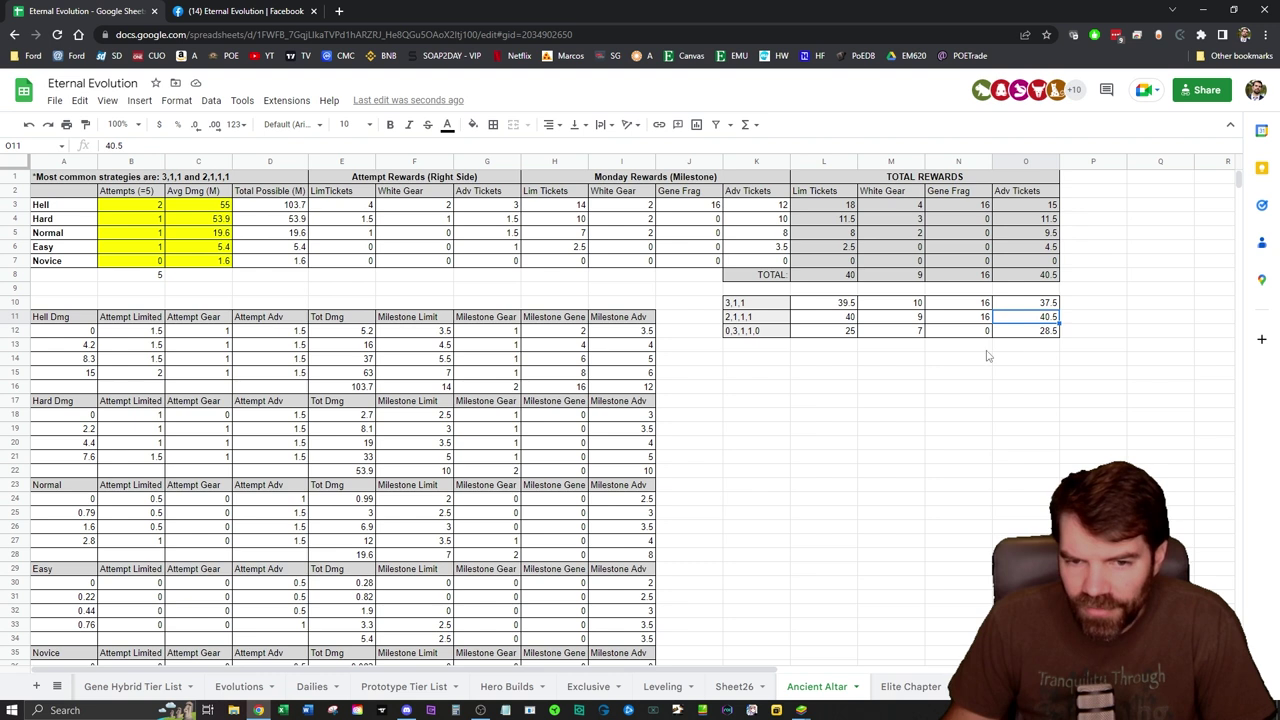
left_click(866, 377)
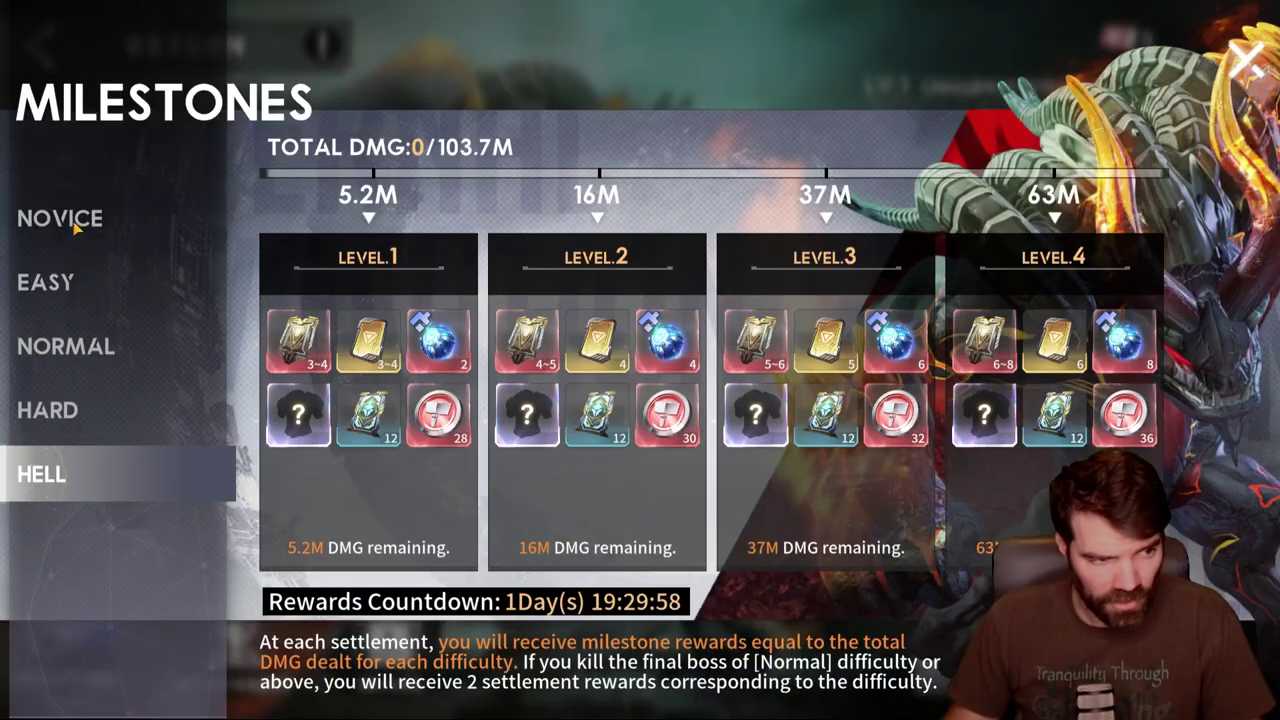
Step: Switch to the game's Novice milestones and inspect the details of the Recruitment Card and EPIC Equipment rewards
left_click(75, 222)
left_click(545, 350)
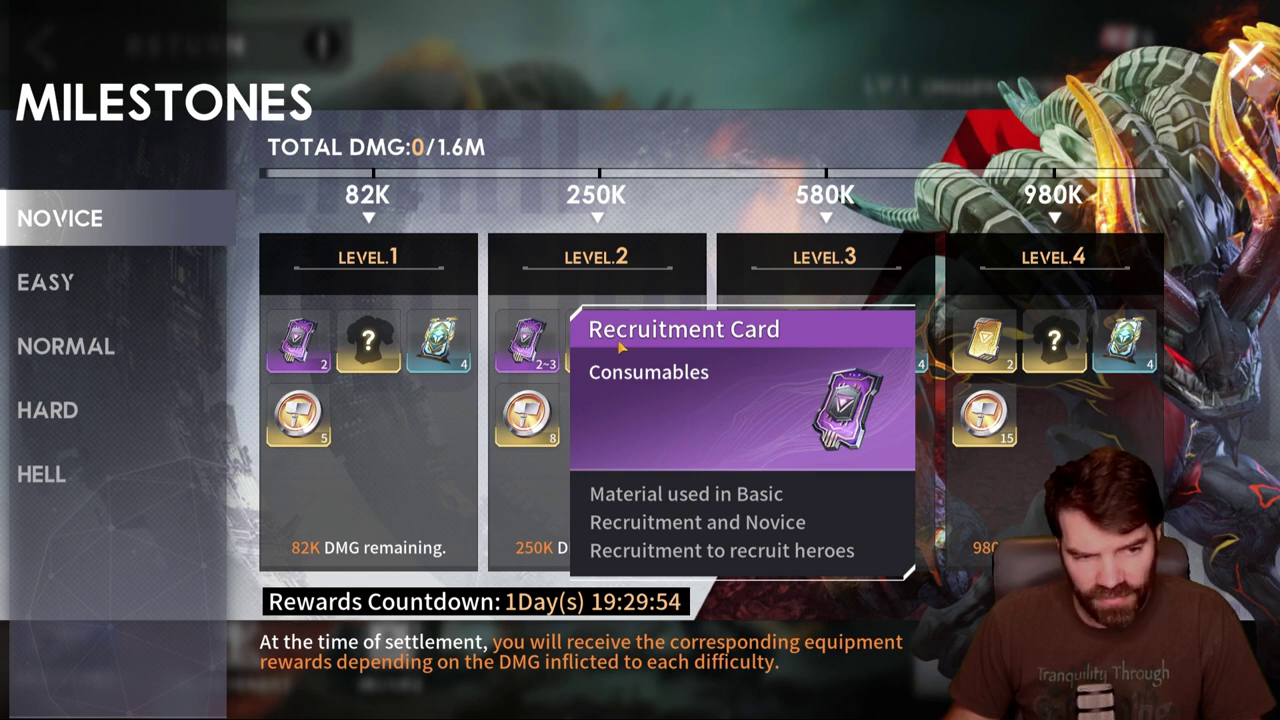
left_click(390, 345)
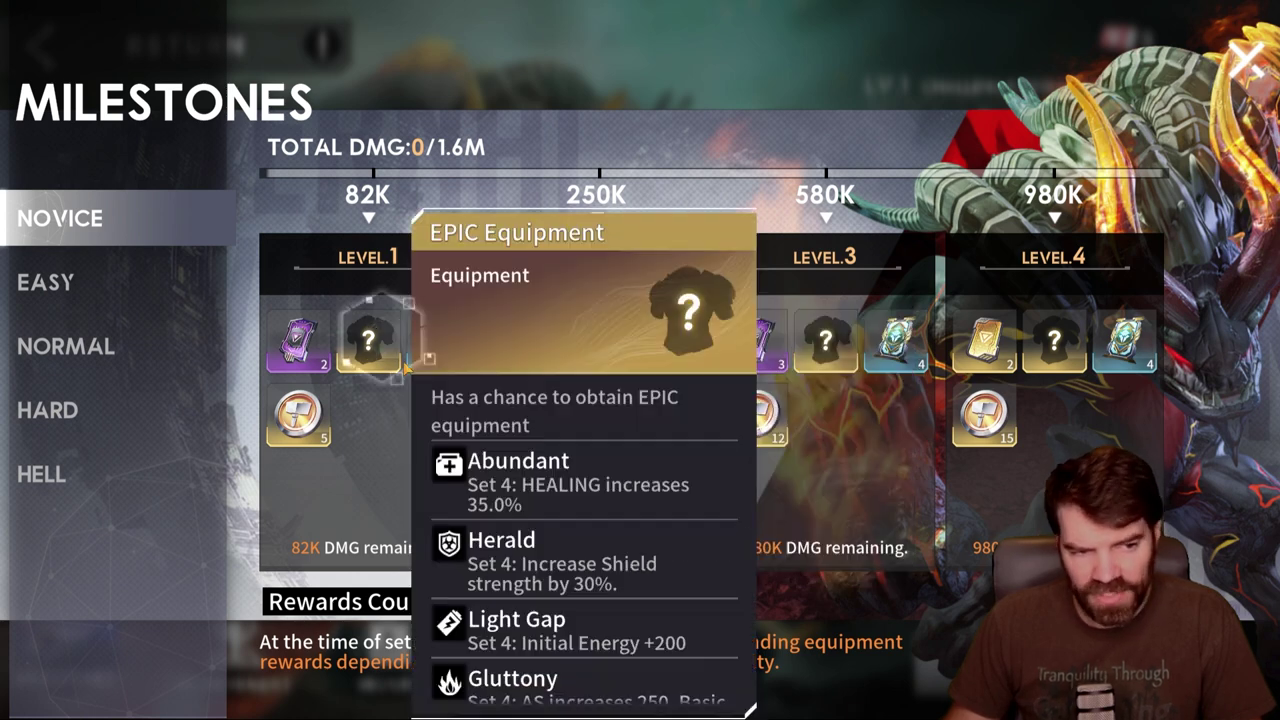
left_click(381, 508)
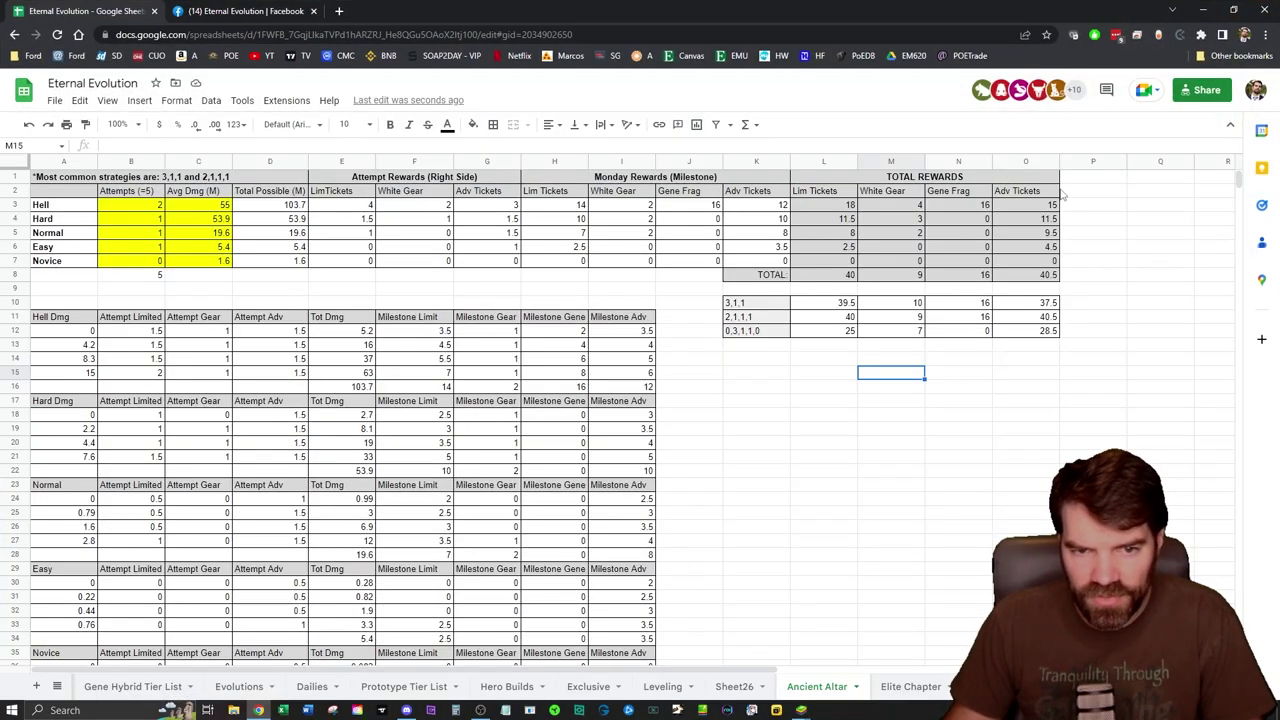
Step: Check the white gear for the 3,1,1 strategy and go through each reward total of the 0,3,1,1,0 strategy
left_click(914, 303)
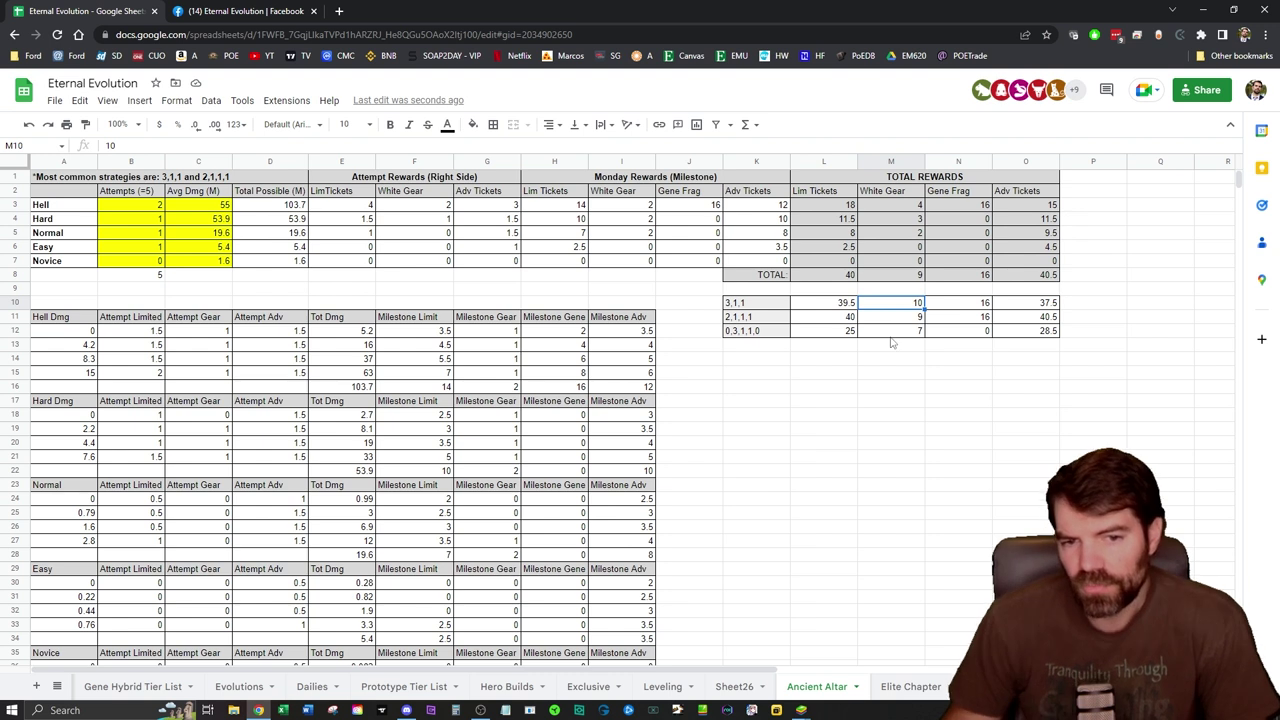
left_click(740, 332)
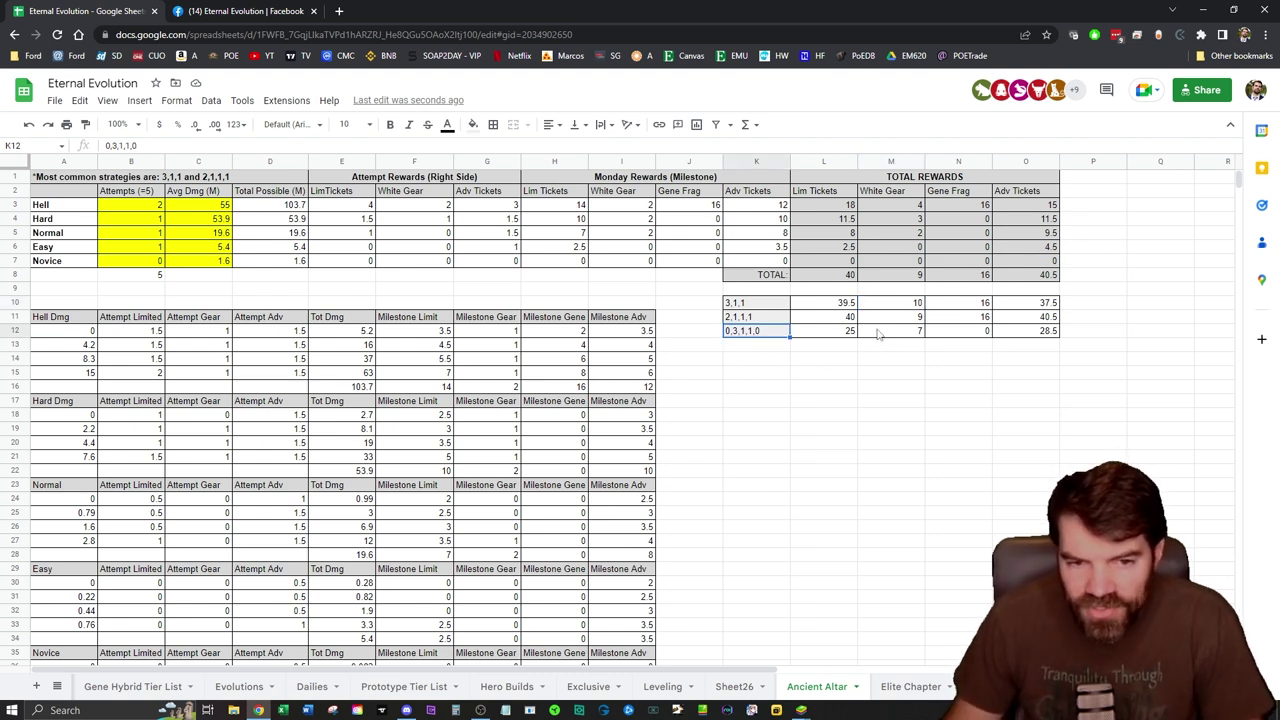
left_click(836, 333)
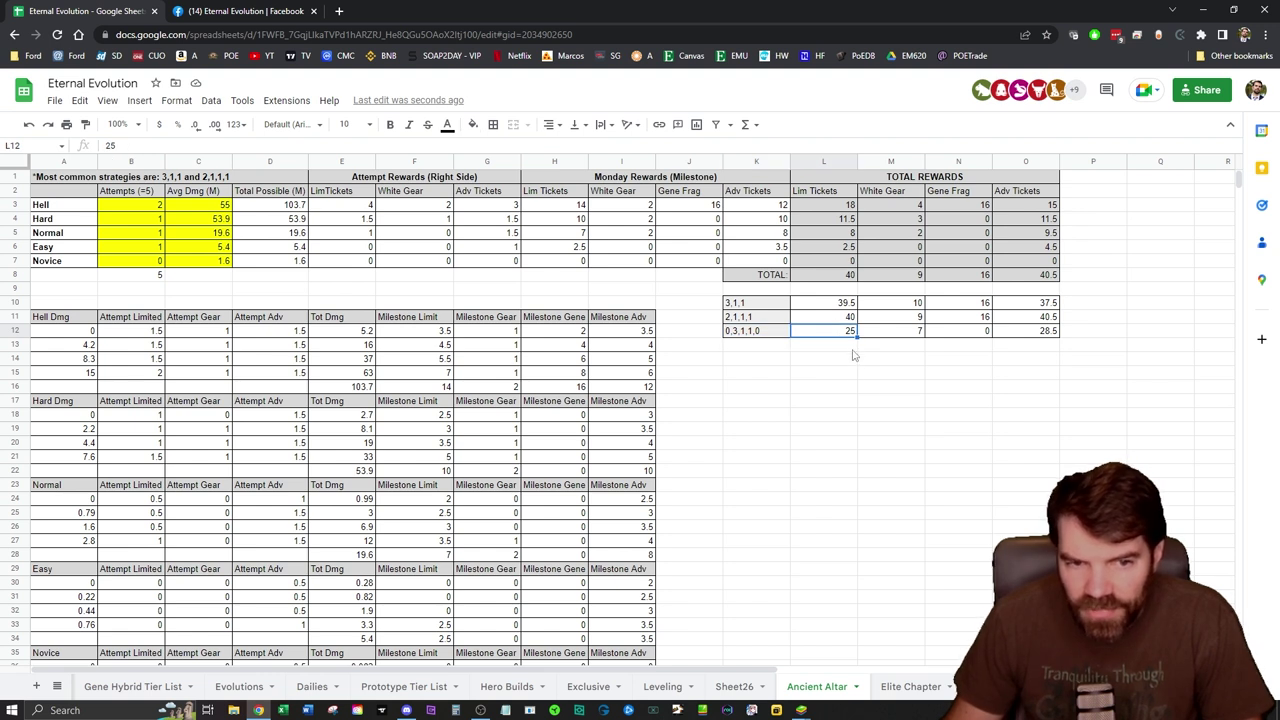
key("Right")
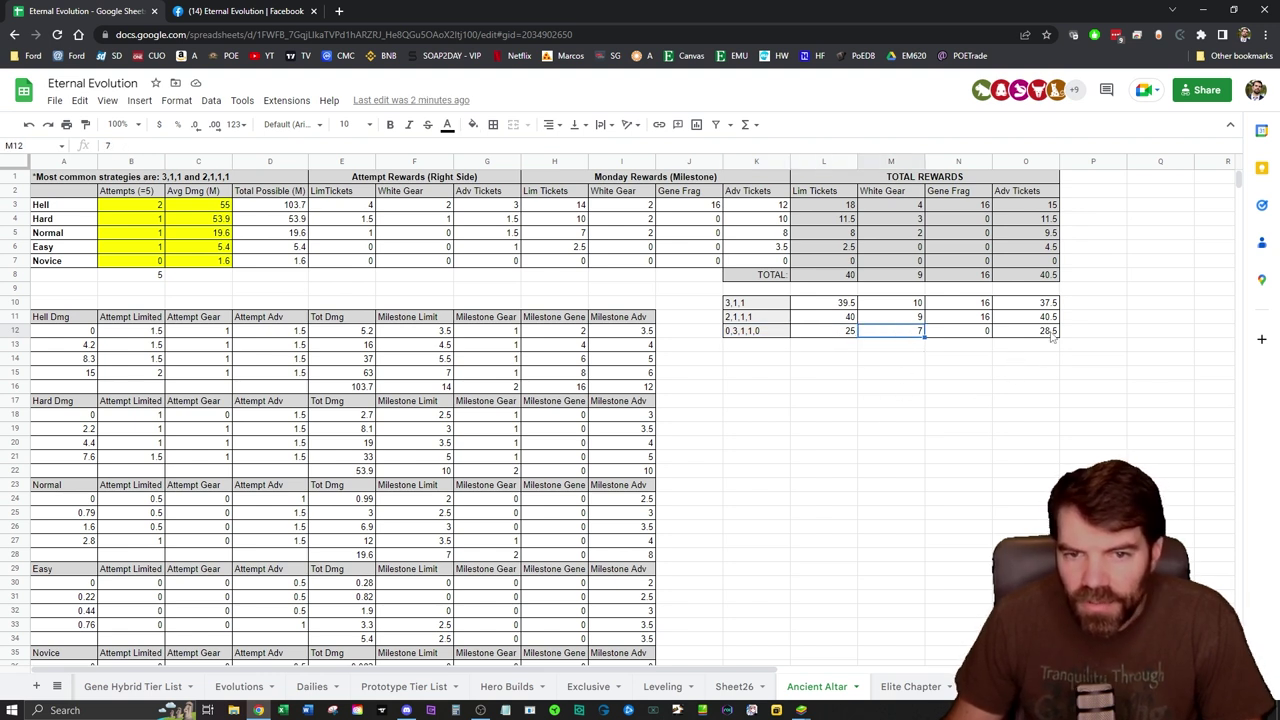
key("Right")
key("Right")
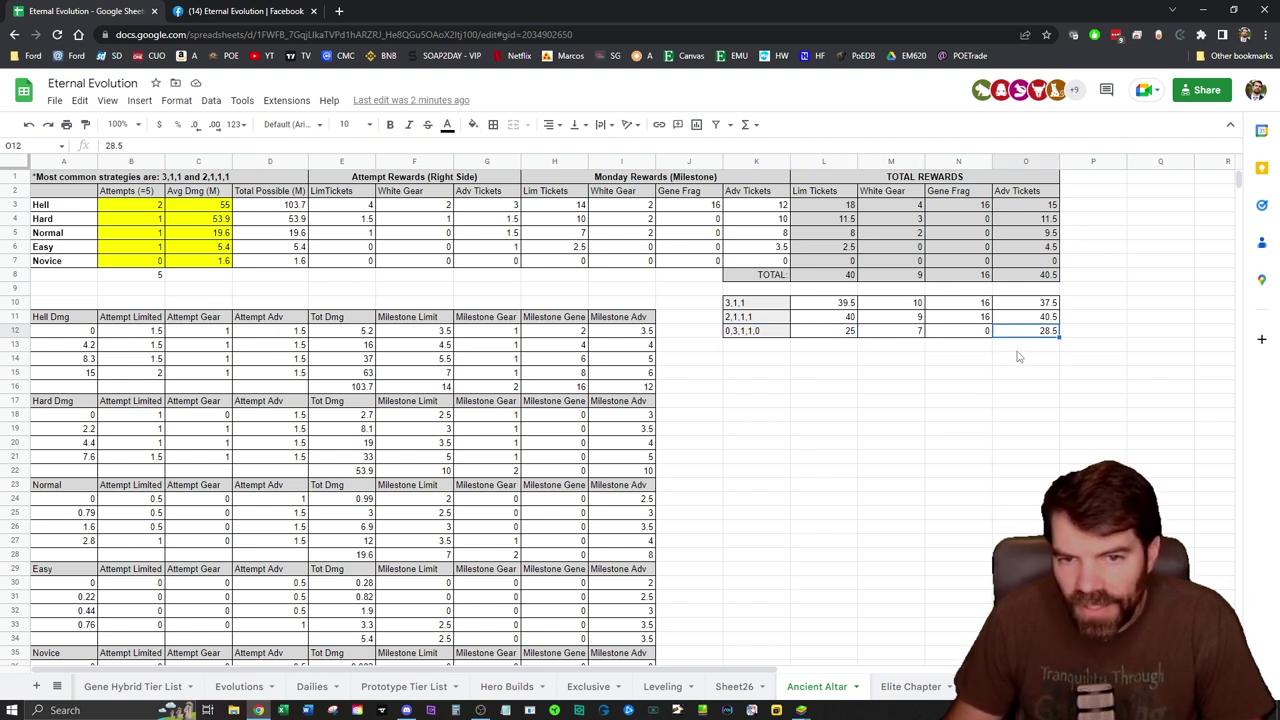
left_click(967, 335)
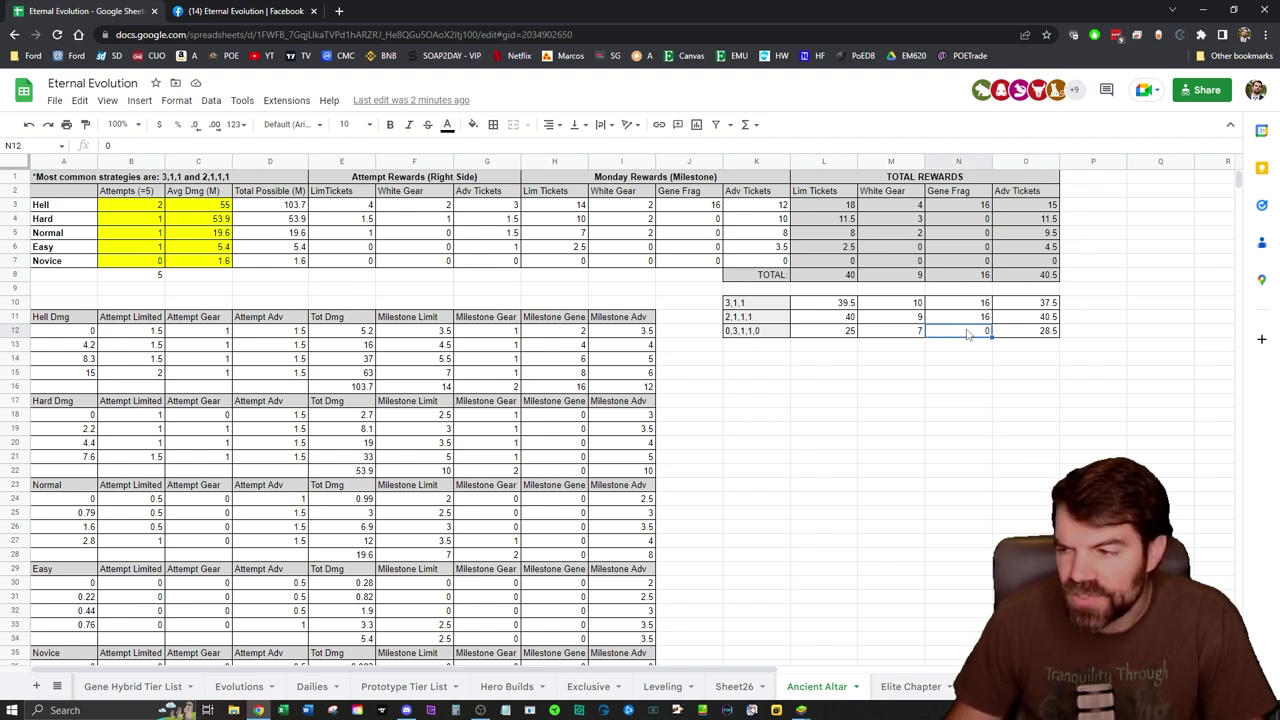
left_click(922, 417)
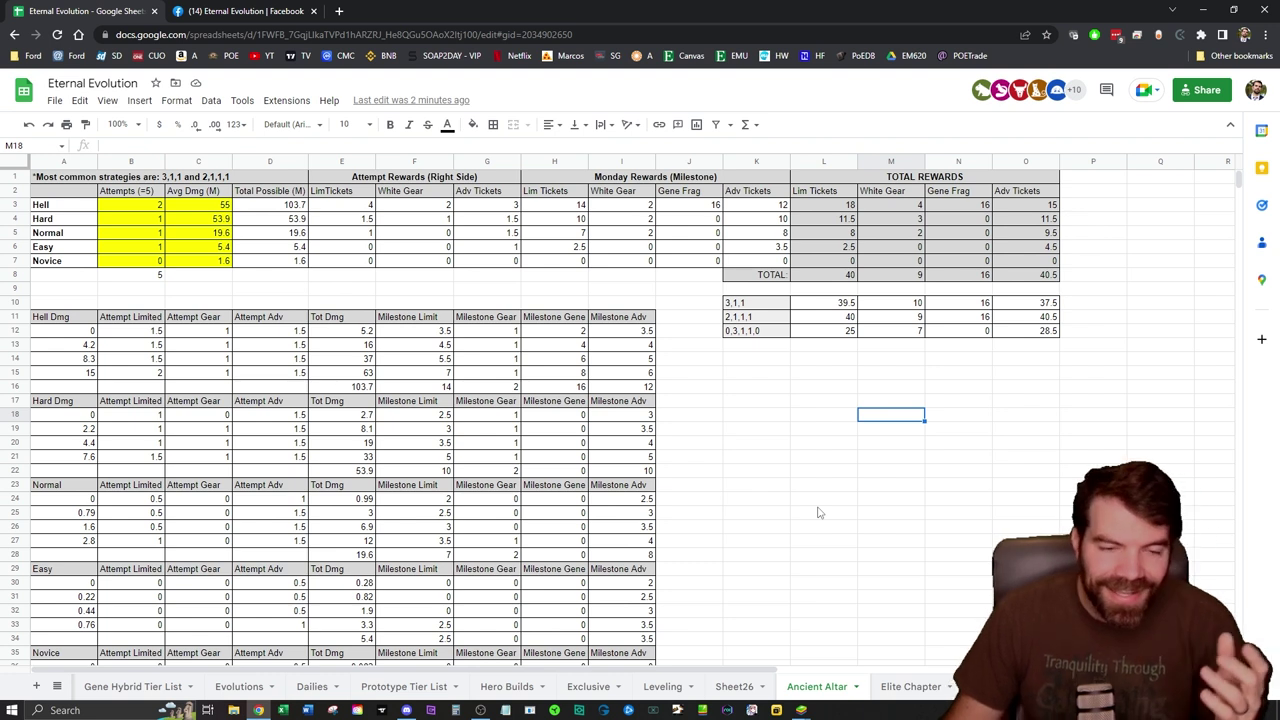
Step: Inspect the Monday milestone Lim Tickets formula for Hell and look over the damage threshold tables down to Novice
left_click(824, 447)
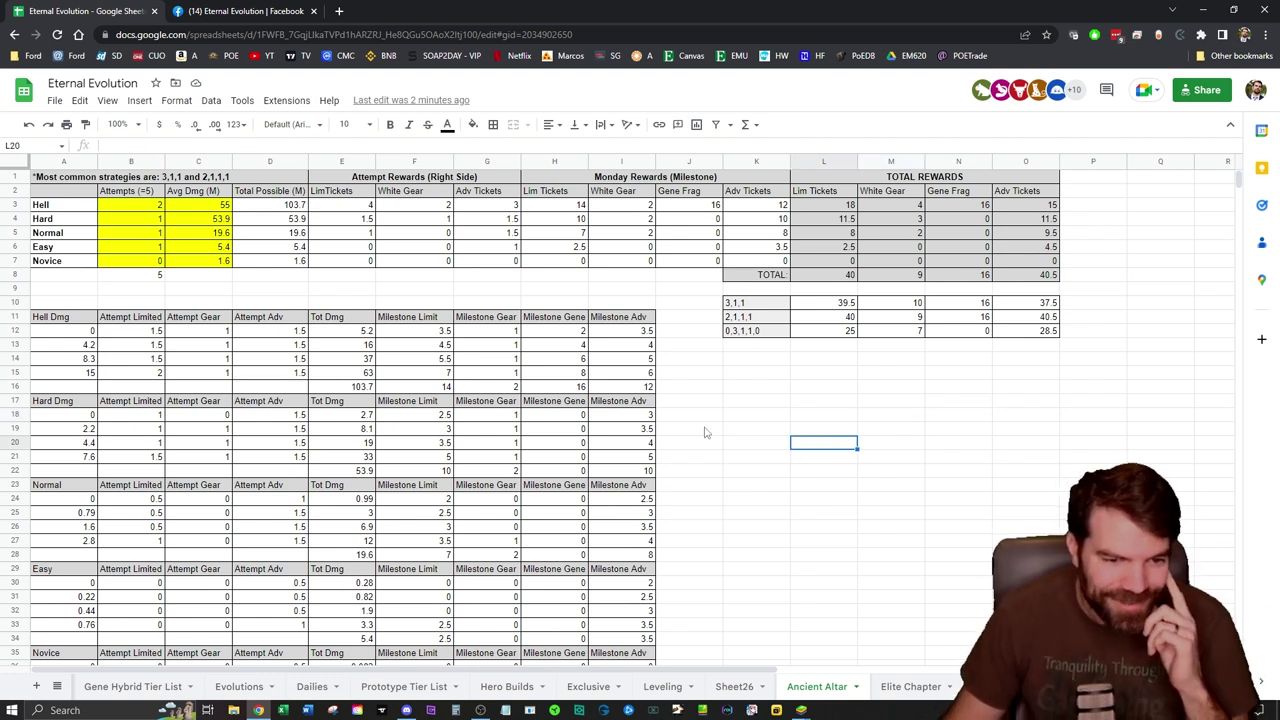
left_click(582, 207)
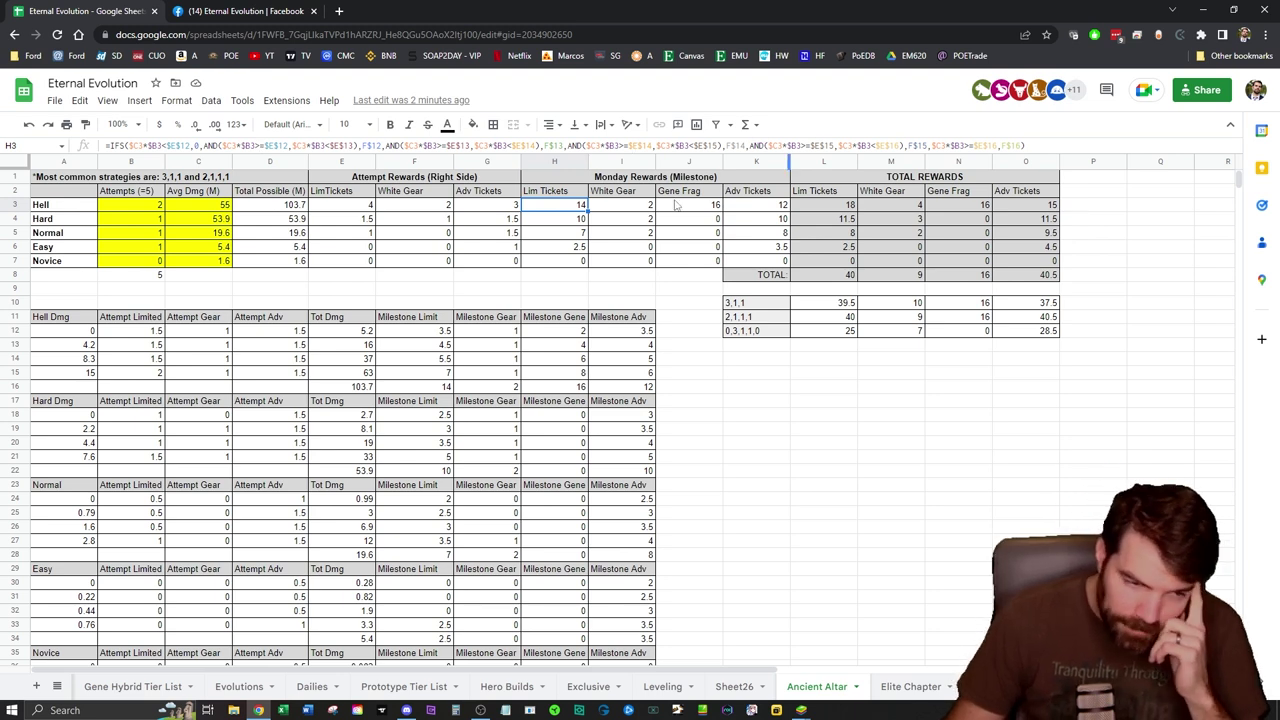
scroll(612, 531, "down", 3)
scroll(610, 532, "up", 3)
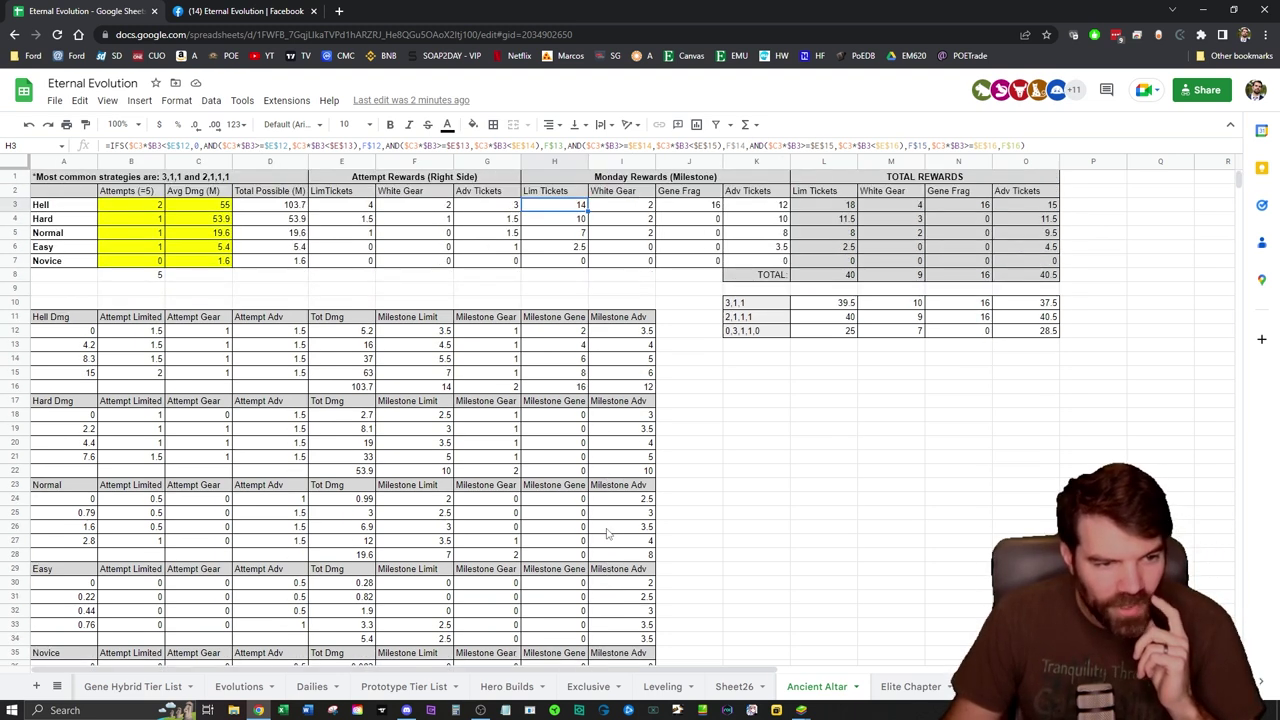
scroll(606, 534, "down", 2)
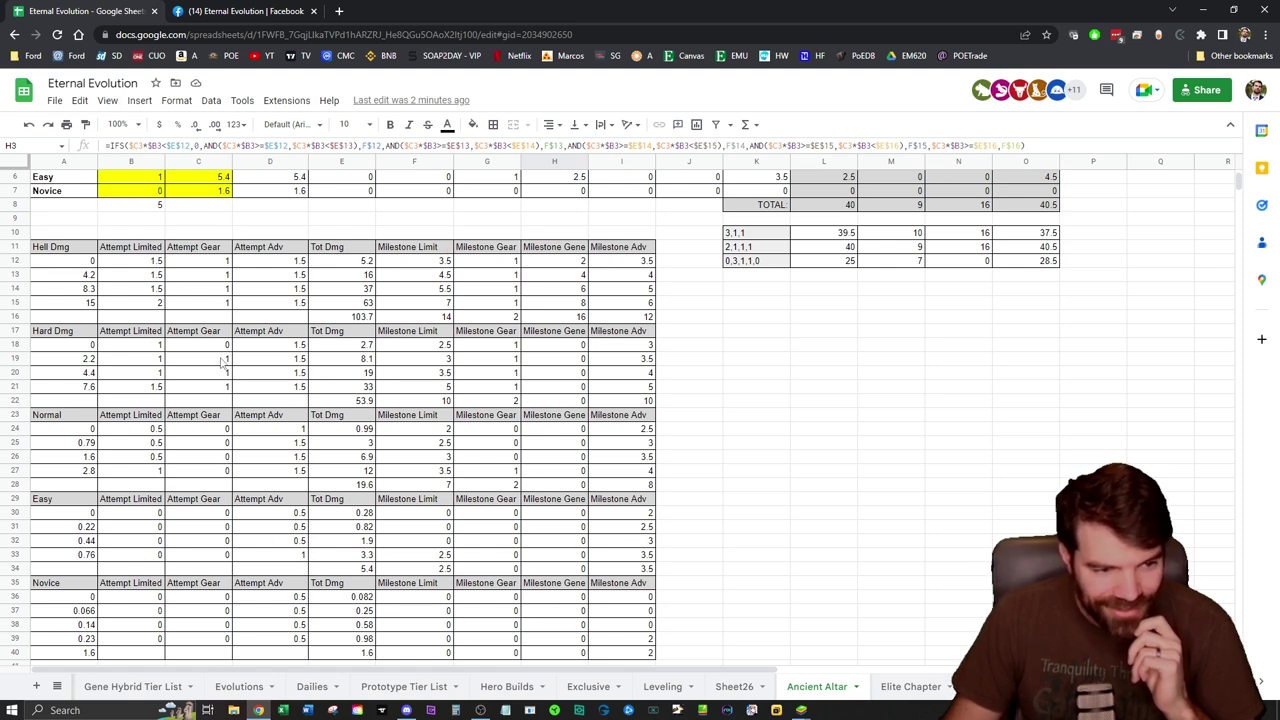
scroll(492, 522, "up", 2)
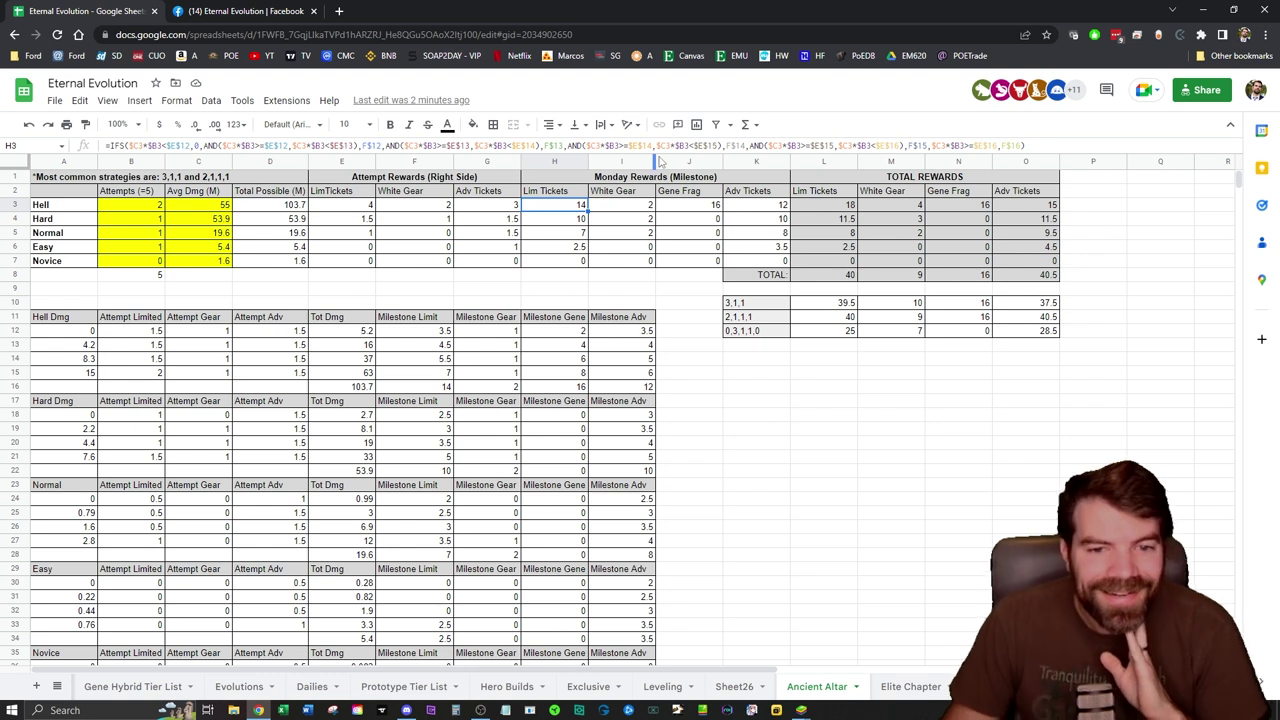
left_click(755, 402)
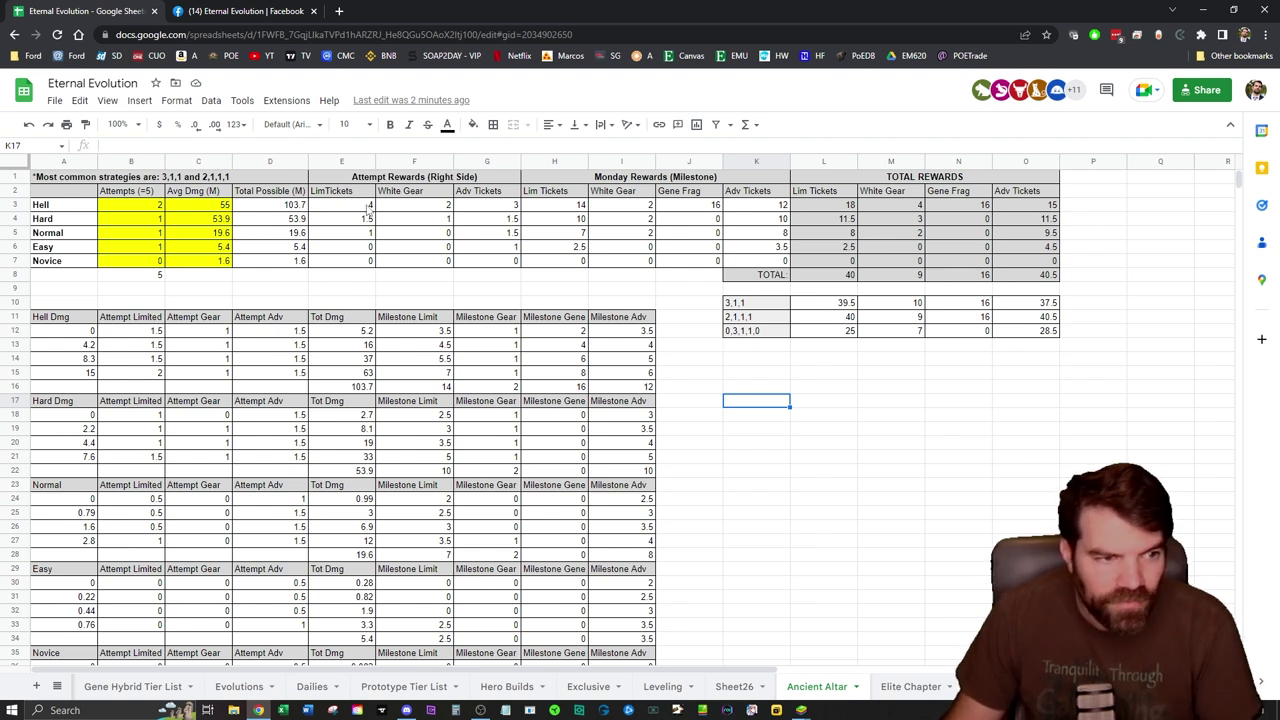
Step: Go through the attempts entries from Hell to Novice and select the average damage entries for the same difficulties
left_click(143, 206)
key("Down")
key("Down")
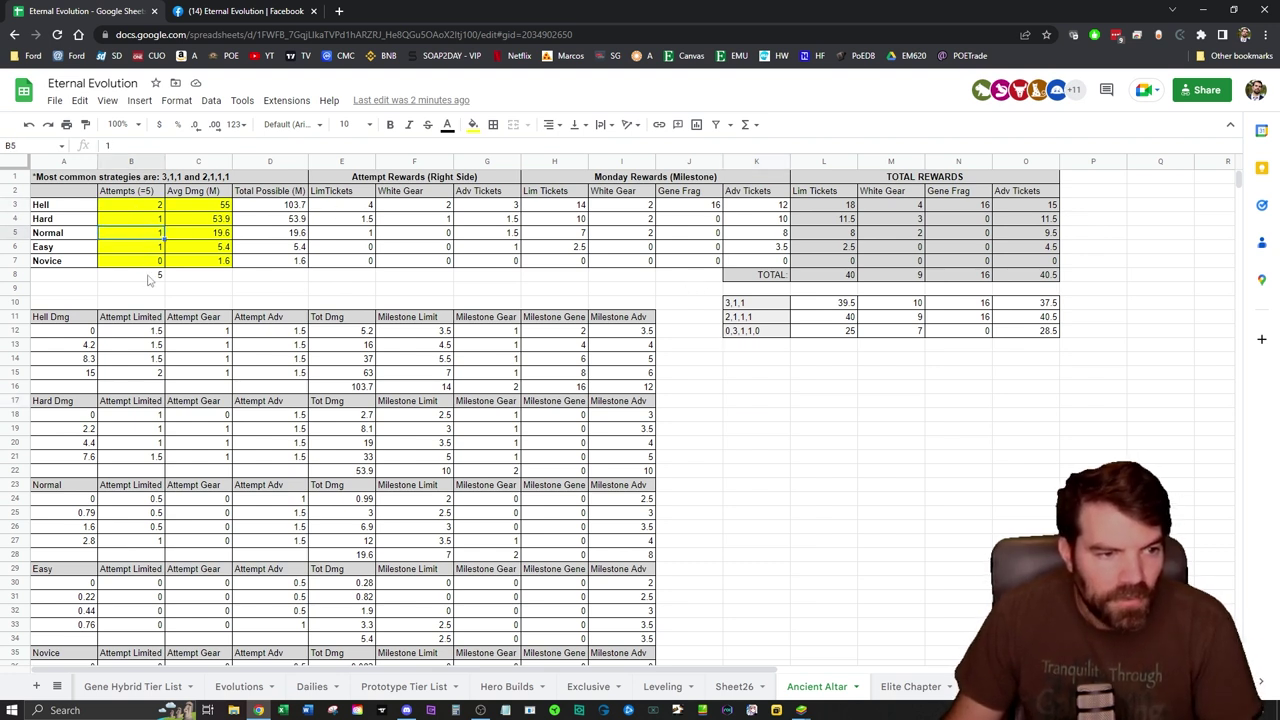
key("Down")
key("Down")
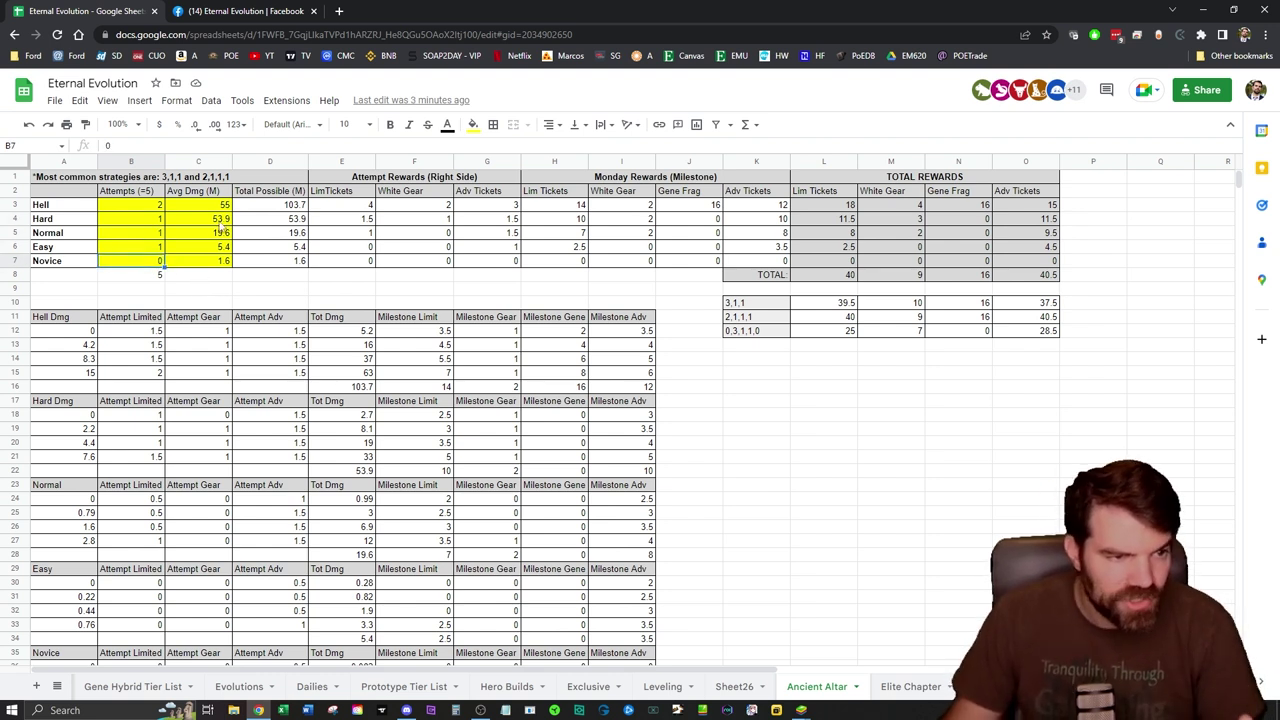
left_click_drag(213, 208, 208, 260)
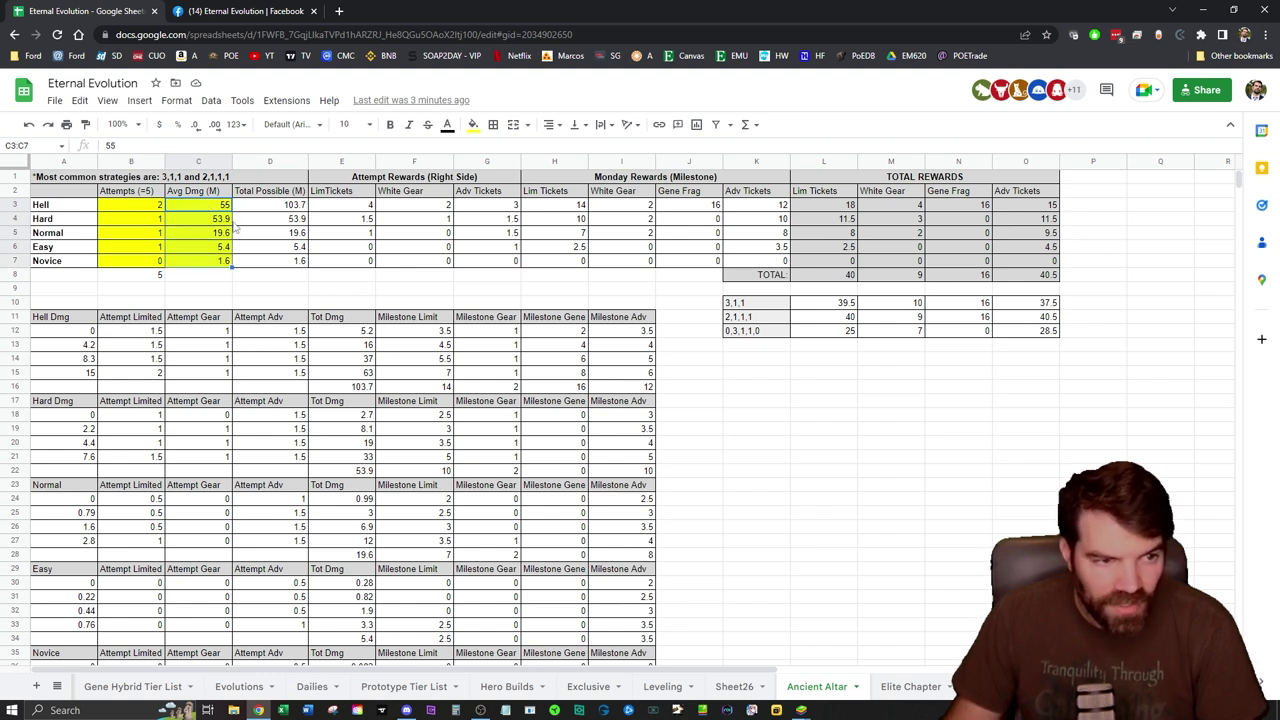
Step: Set the attempts to 3 for Hell and 0 for Easy to model the 3,1,1 strategy
left_click(276, 220)
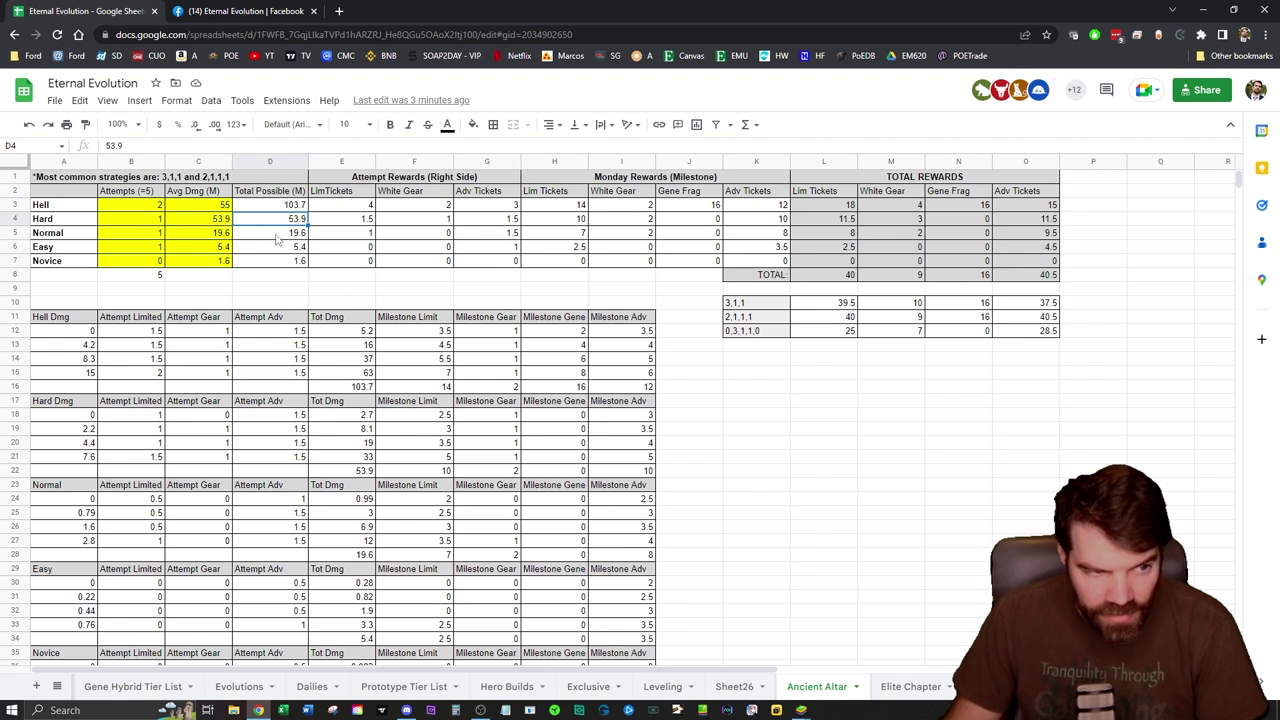
left_click(150, 207)
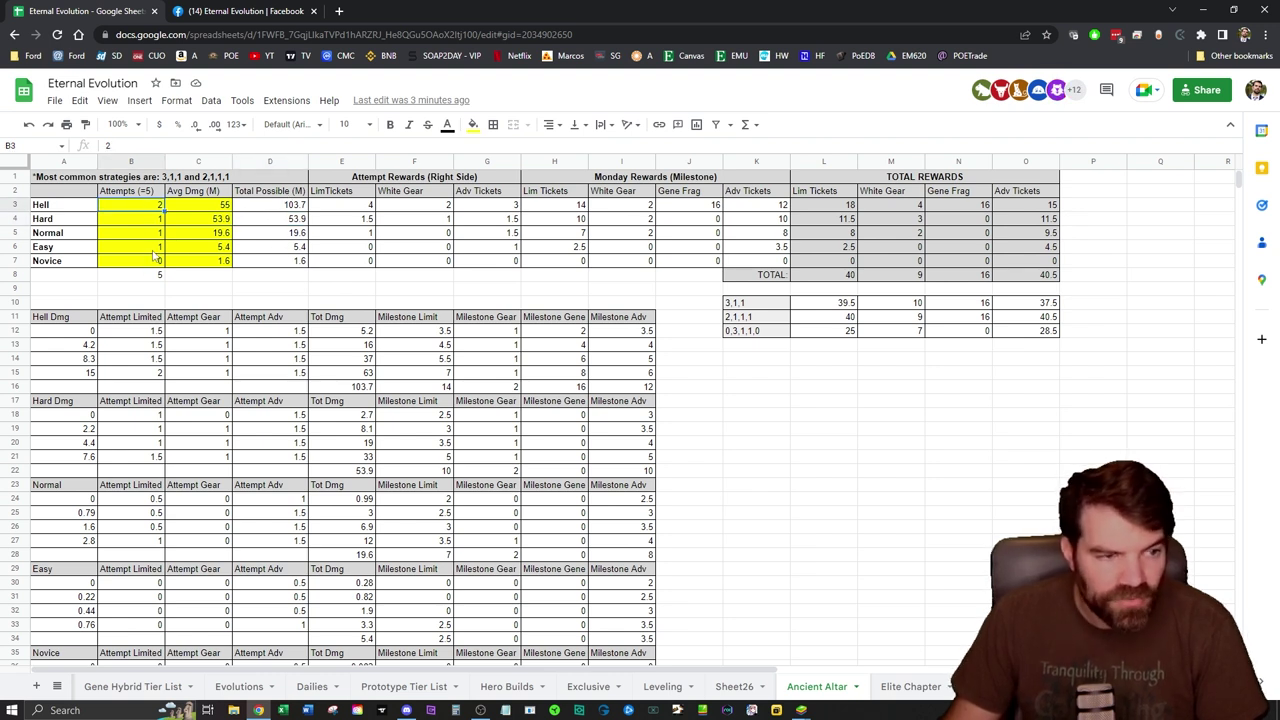
type("3")
key("Return")
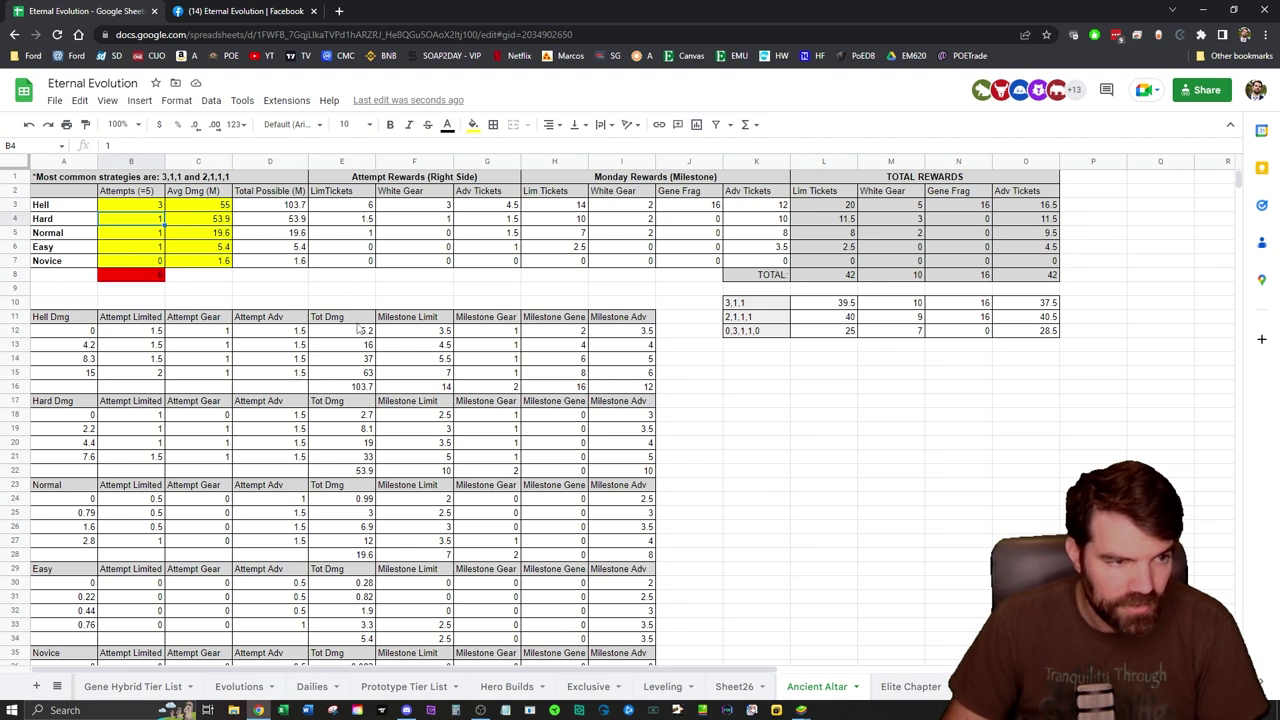
key("Down")
key("Down")
type("0")
key("Return")
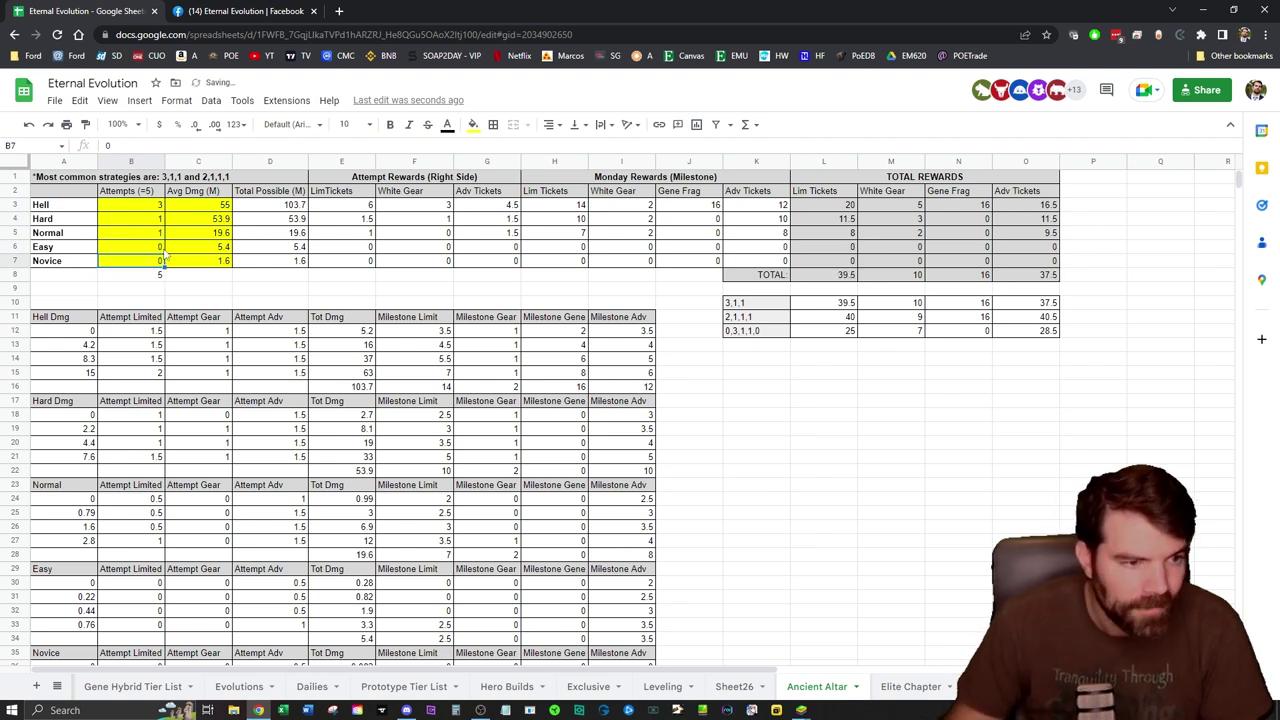
left_click(229, 290)
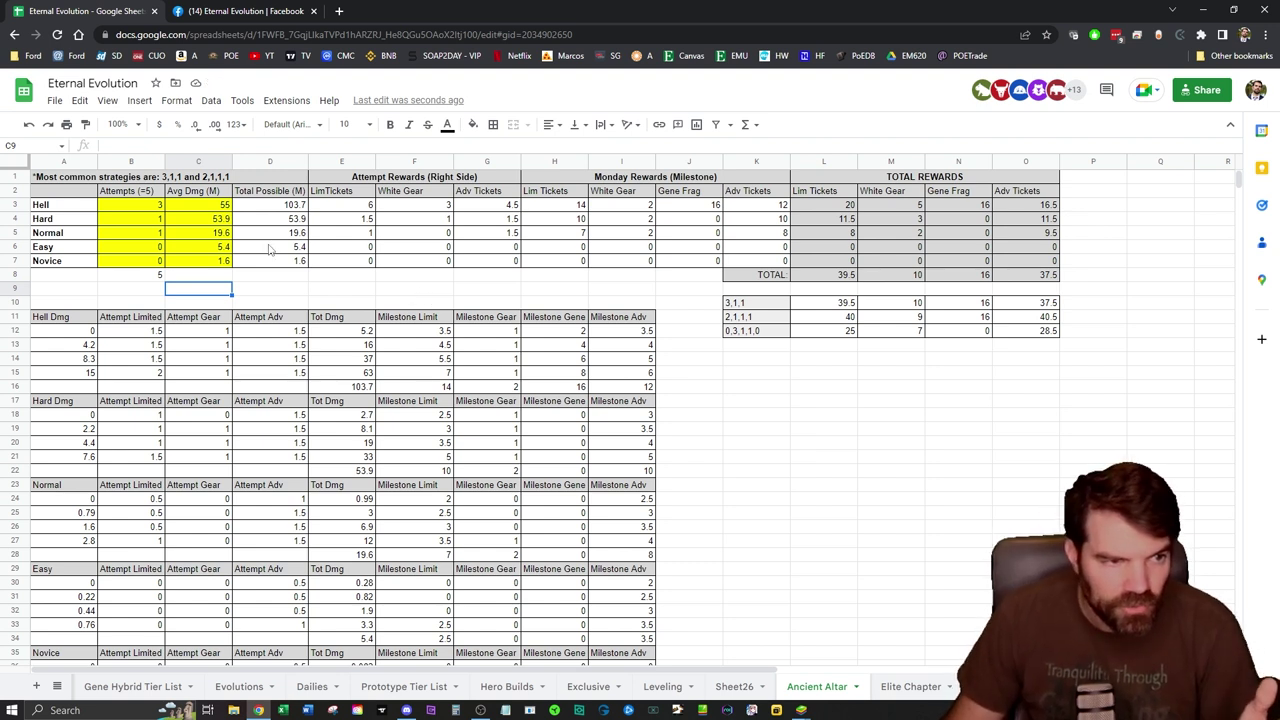
Step: Check the Lim Tickets and White Gear totals of the 0,3,1,1,0 strategy and the Adv Tickets of 2,1,1,1
left_click(758, 333)
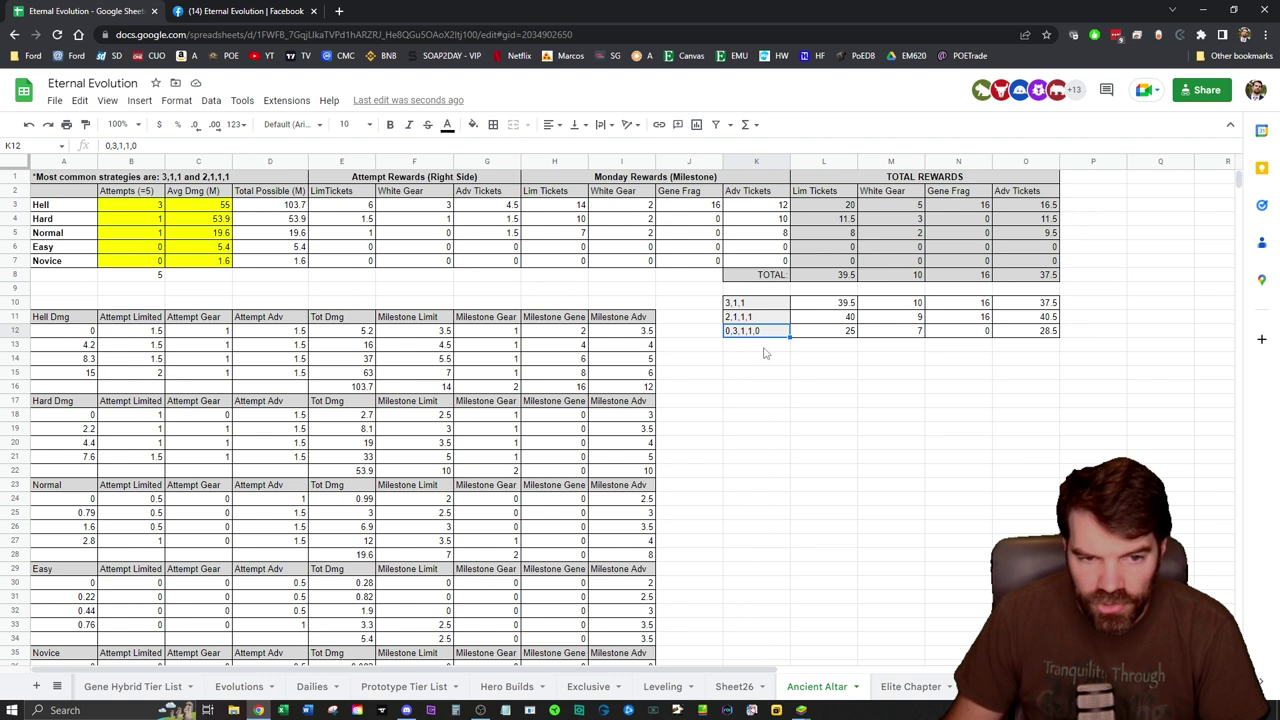
left_click(848, 333)
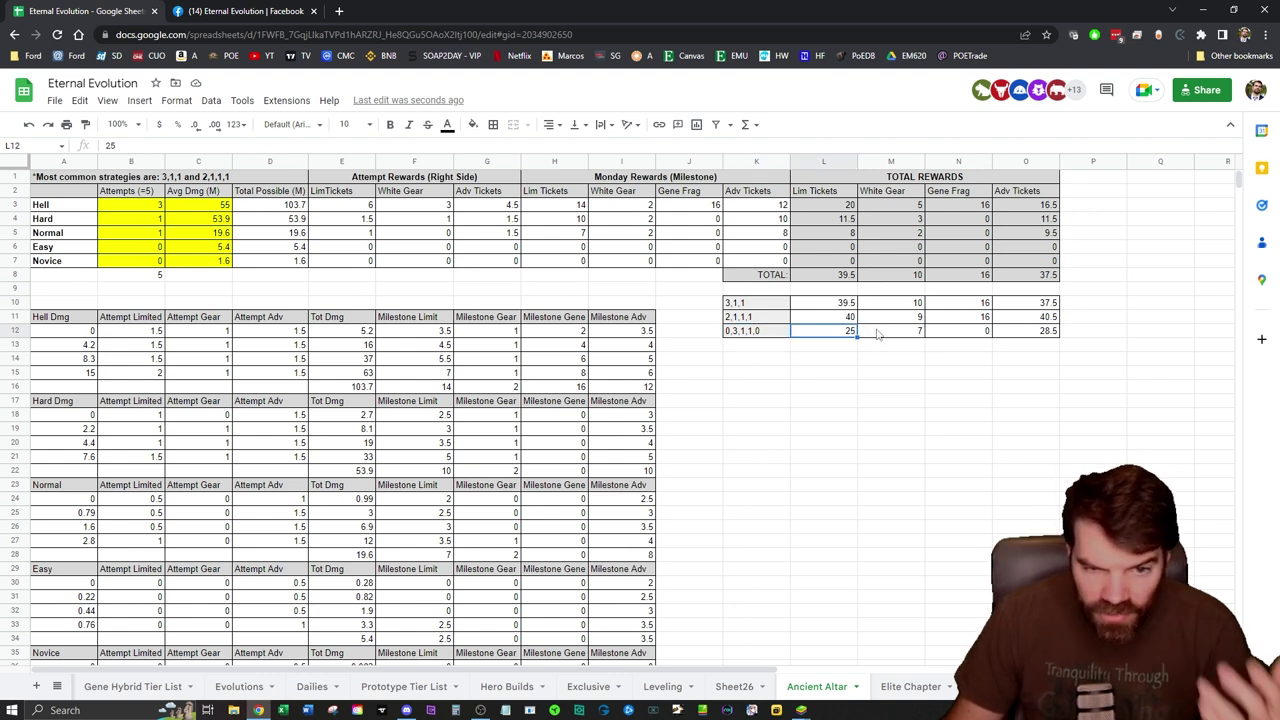
left_click(879, 334)
left_click(1046, 318)
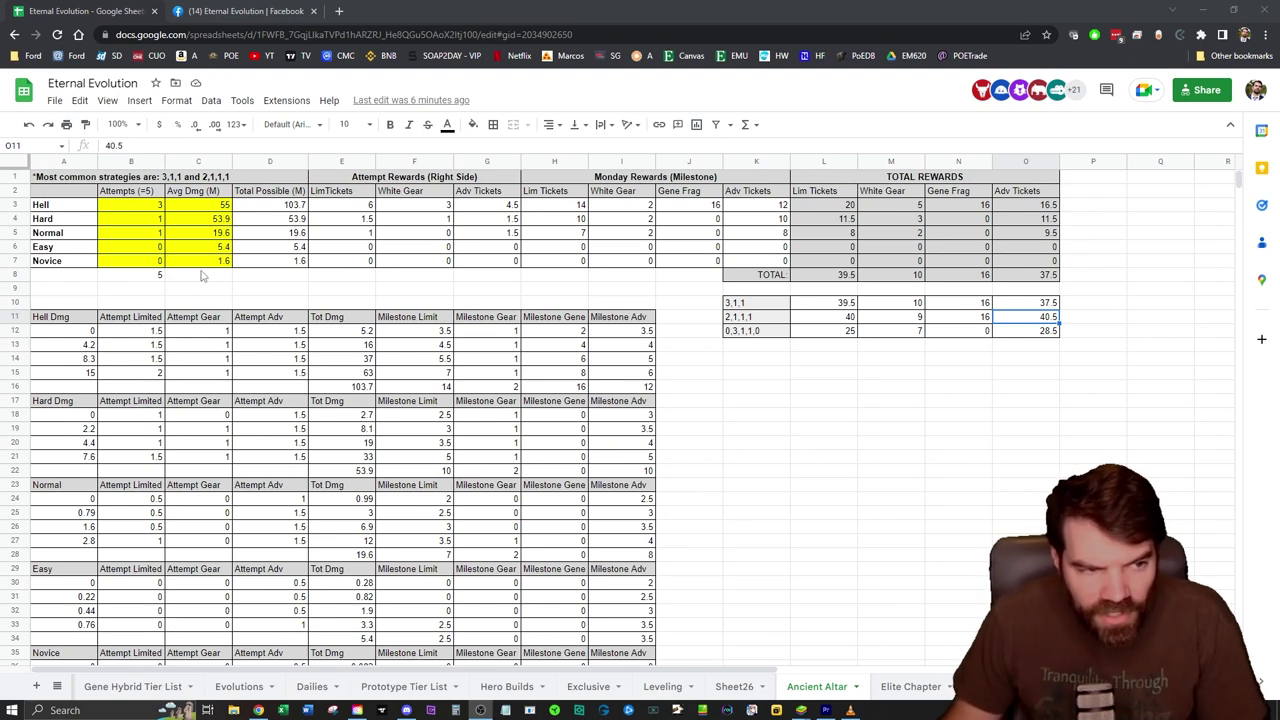
Step: Go through the average damage entries one by one from Hell down to Novice
left_click(199, 210)
left_click(200, 224)
left_click(199, 237)
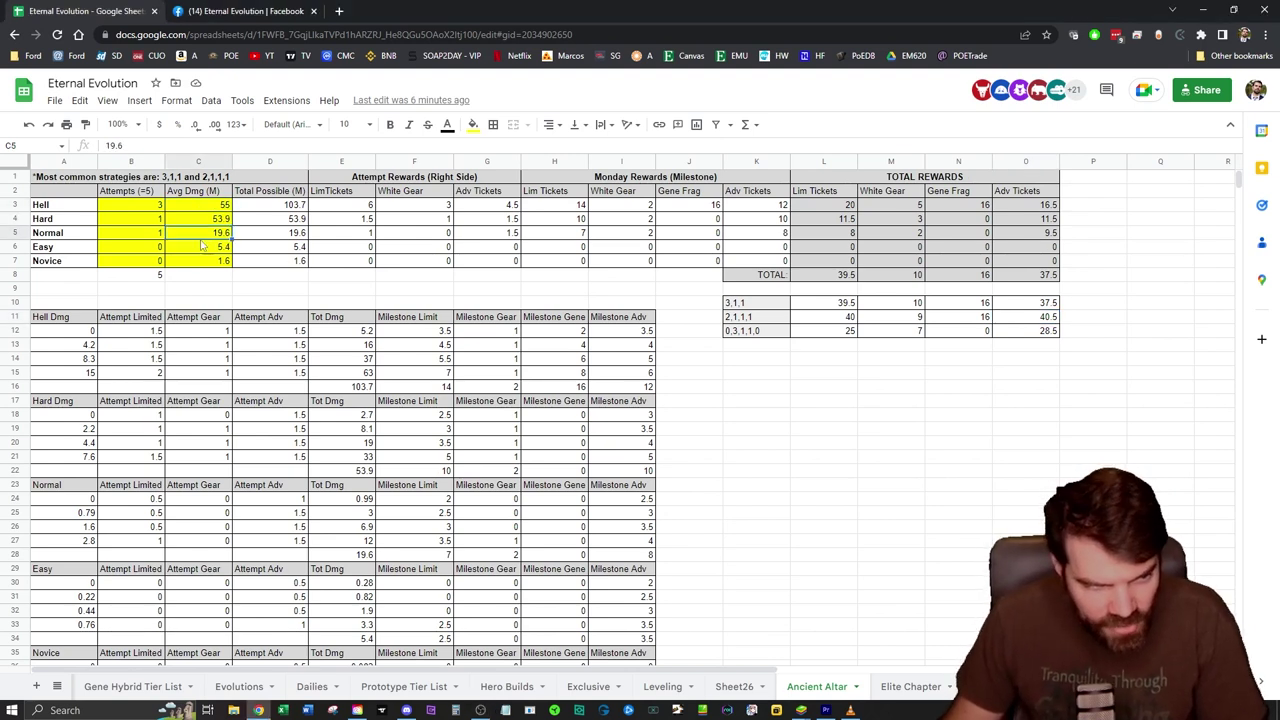
left_click(200, 248)
left_click(206, 262)
left_click(208, 276)
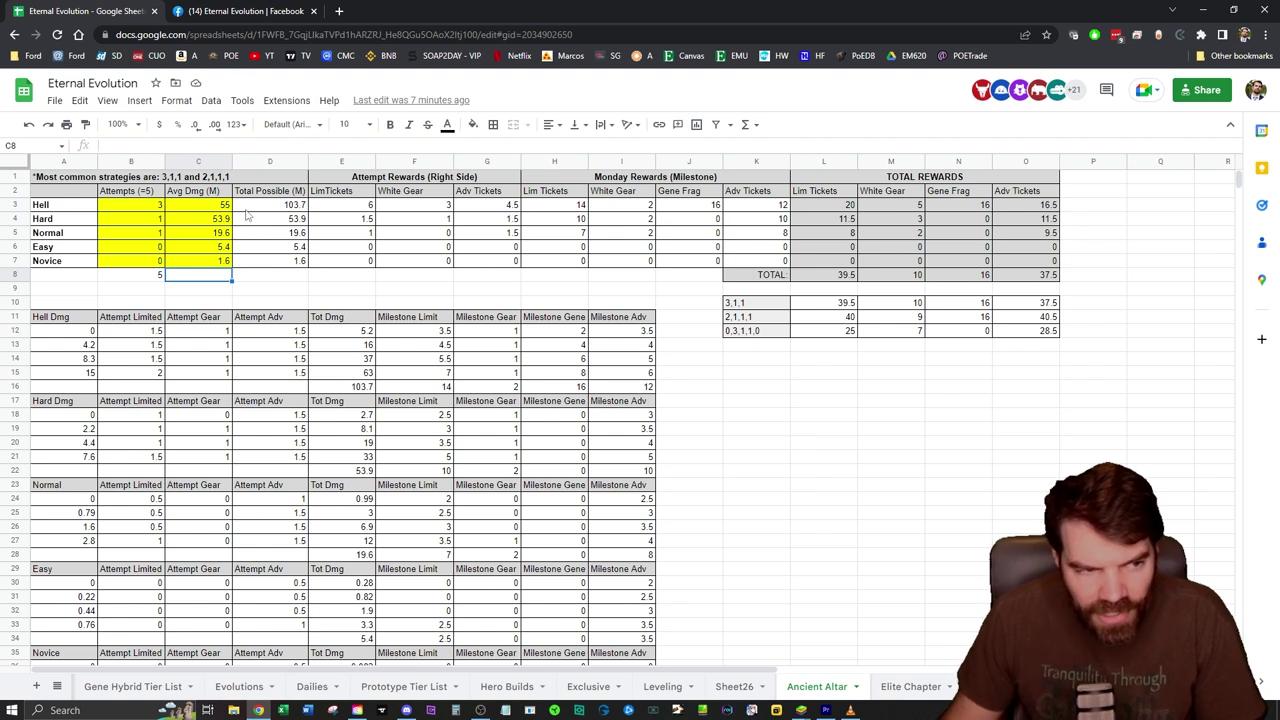
Step: Compare the Hell, Hard and Normal average damage entries and check the Hell and Hard attempts
left_click(214, 205)
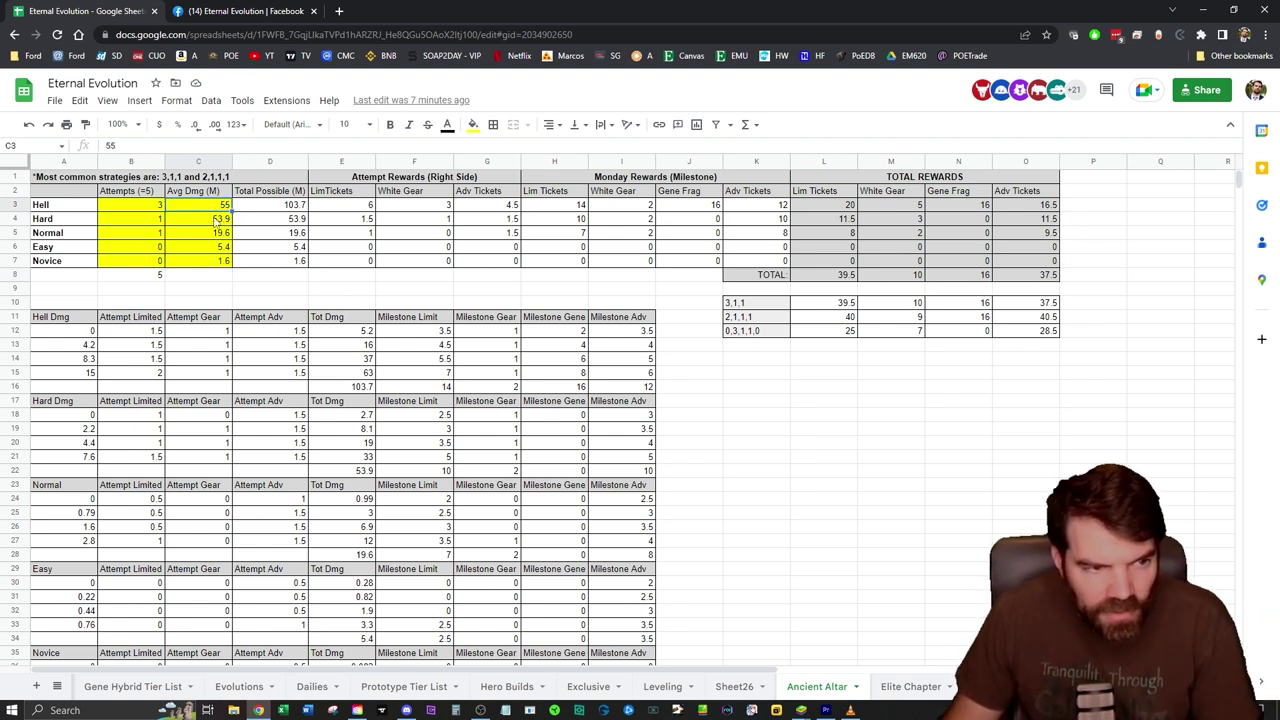
left_click(216, 222)
left_click(205, 209)
left_click(205, 220)
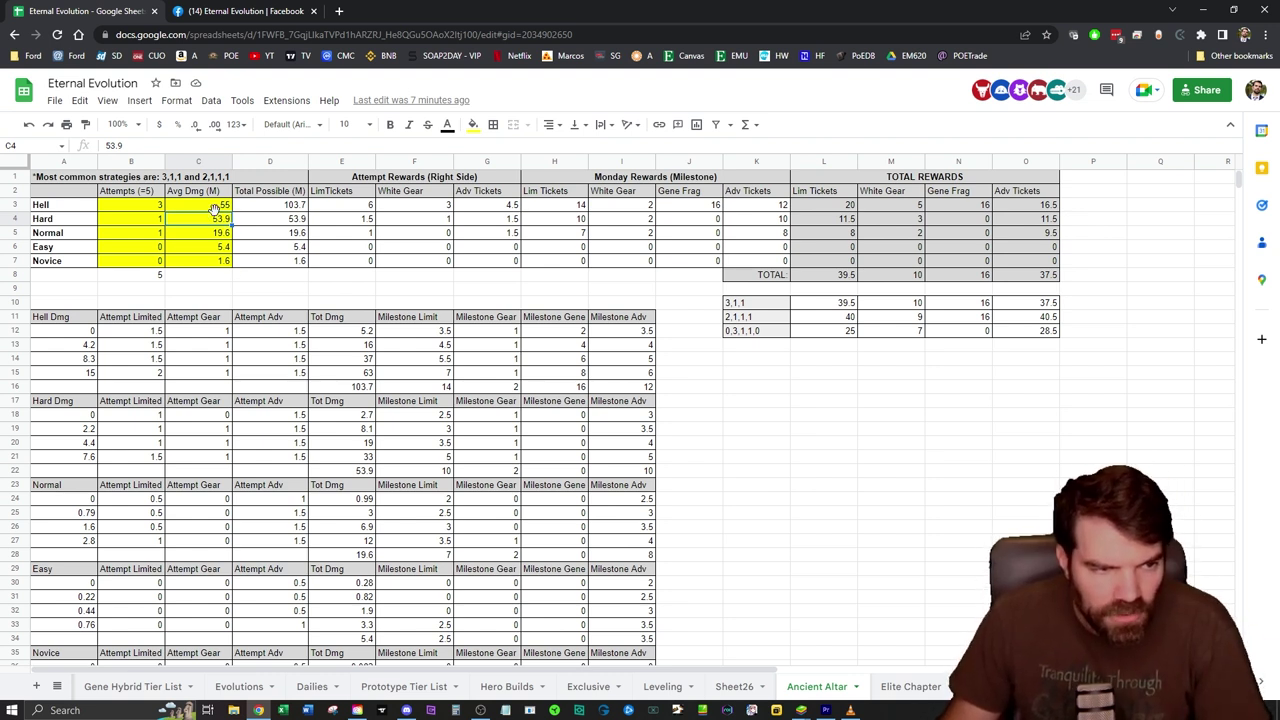
left_click(212, 207)
left_click(213, 231)
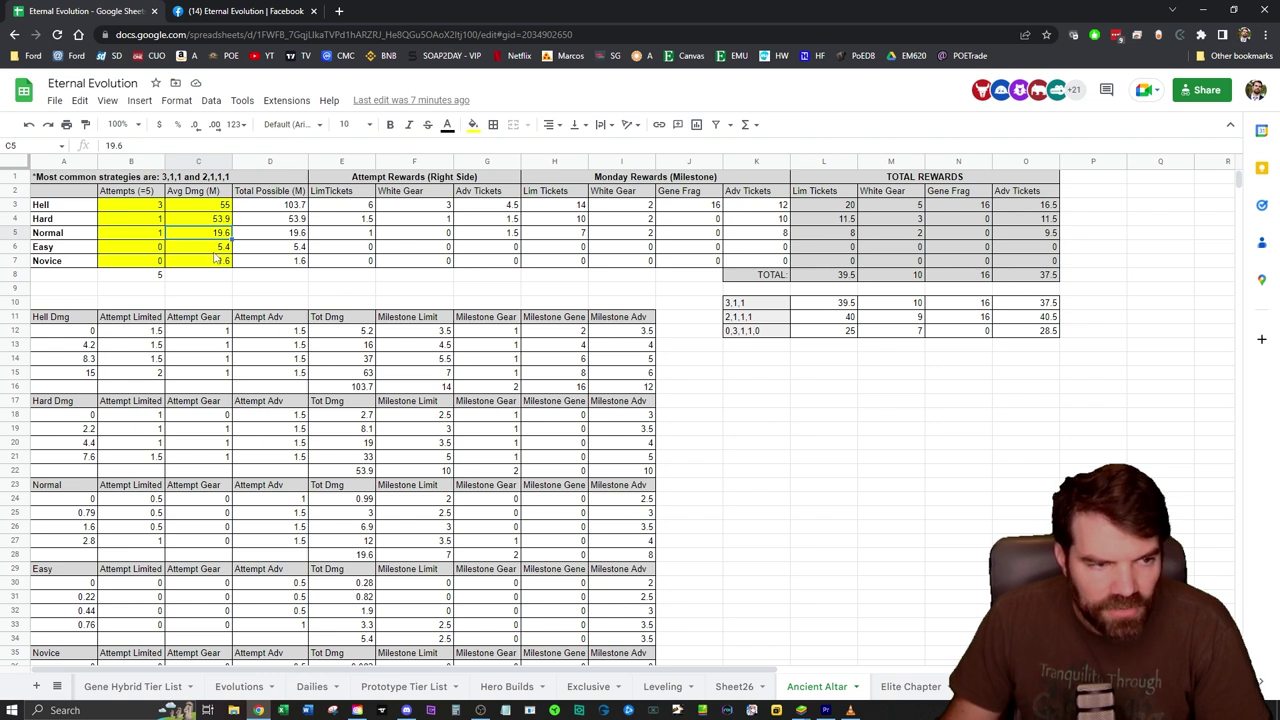
left_click(137, 207)
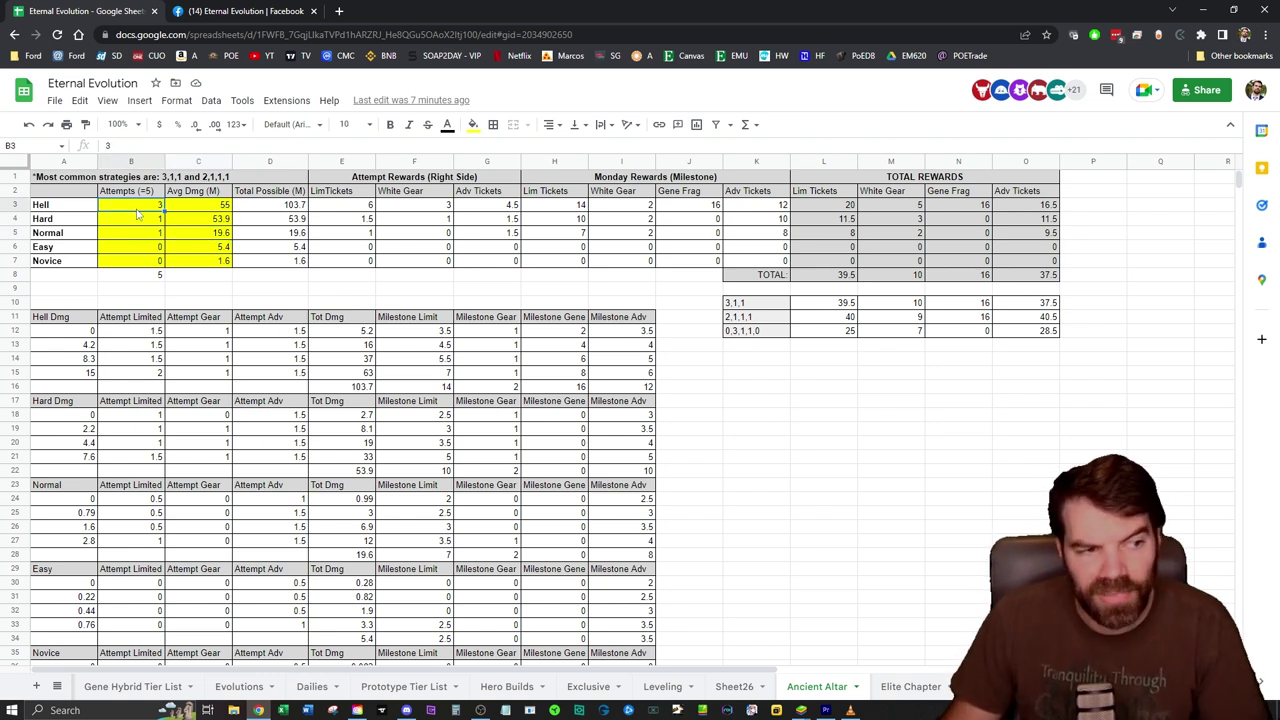
left_click(128, 222)
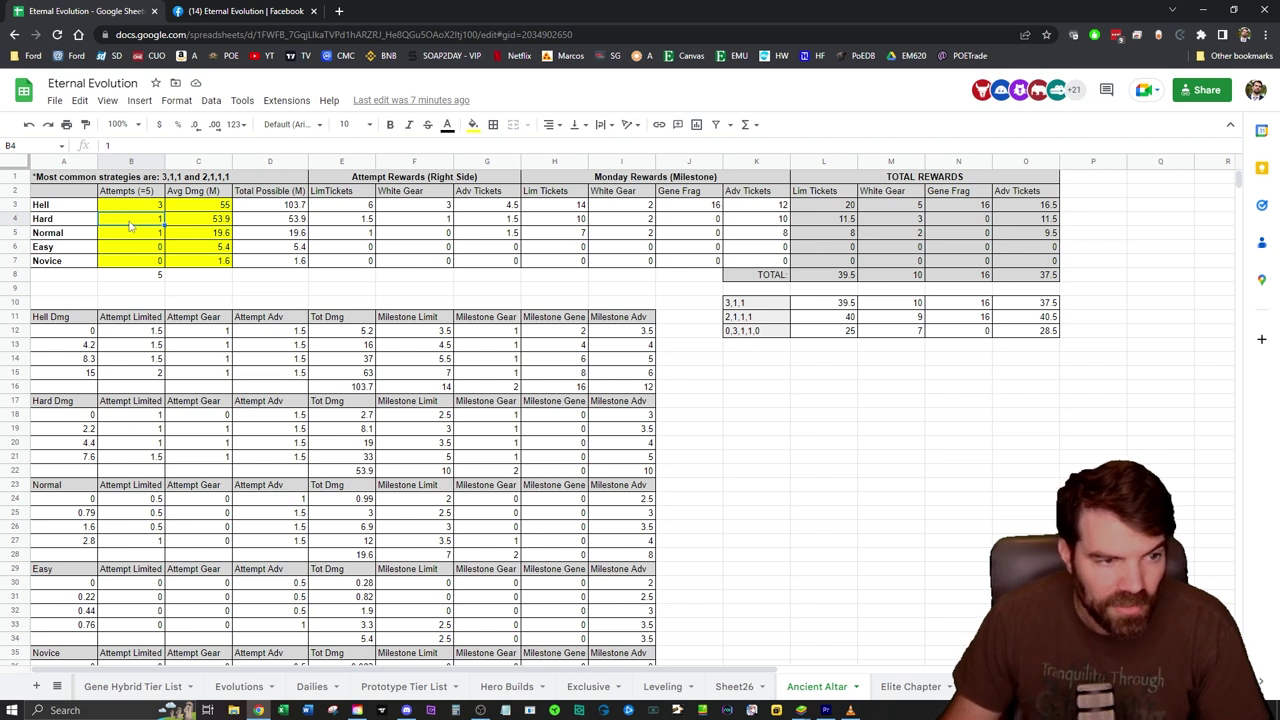
left_click(192, 208)
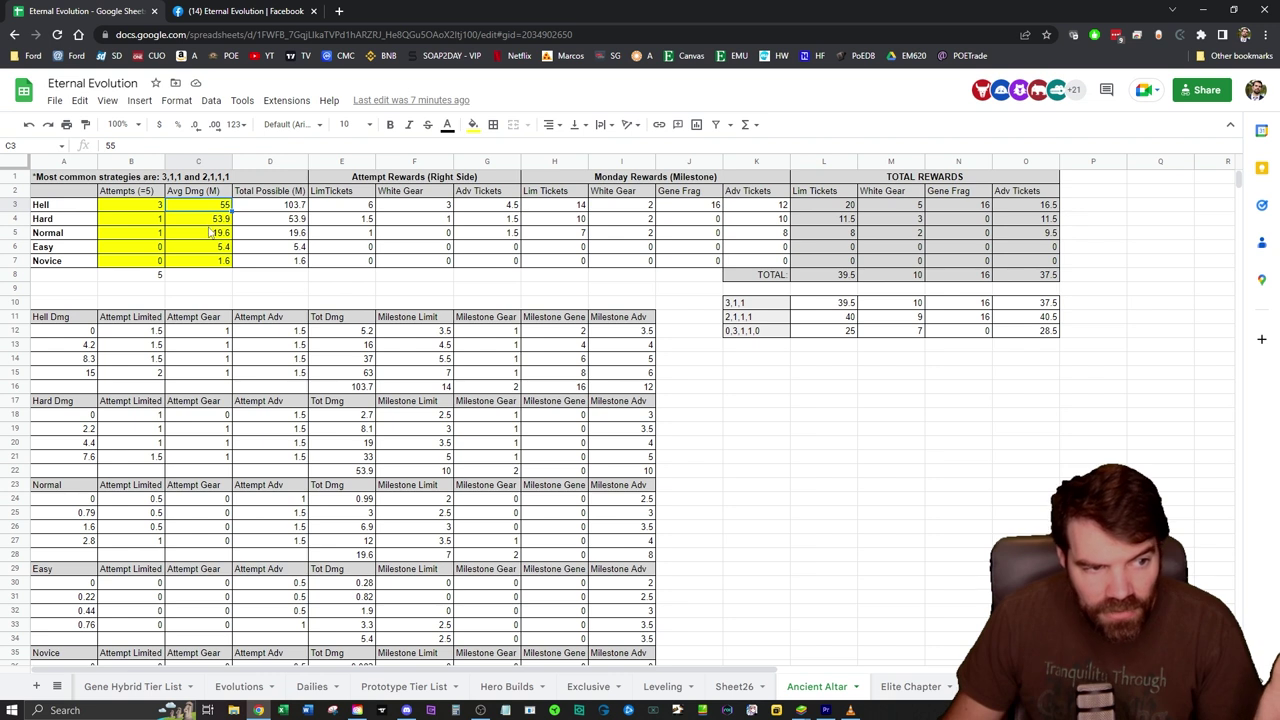
left_click(206, 219)
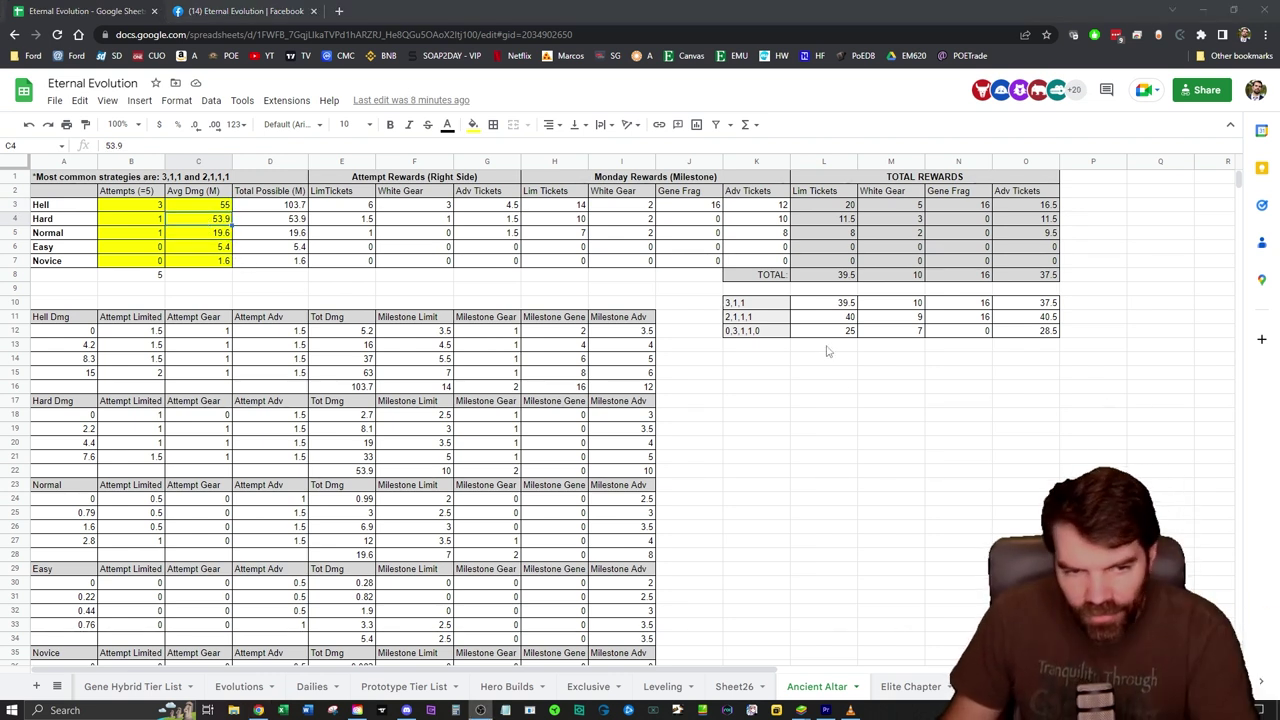
Step: Set Hell's average damage to 100 million
left_click(253, 278)
left_click(213, 206)
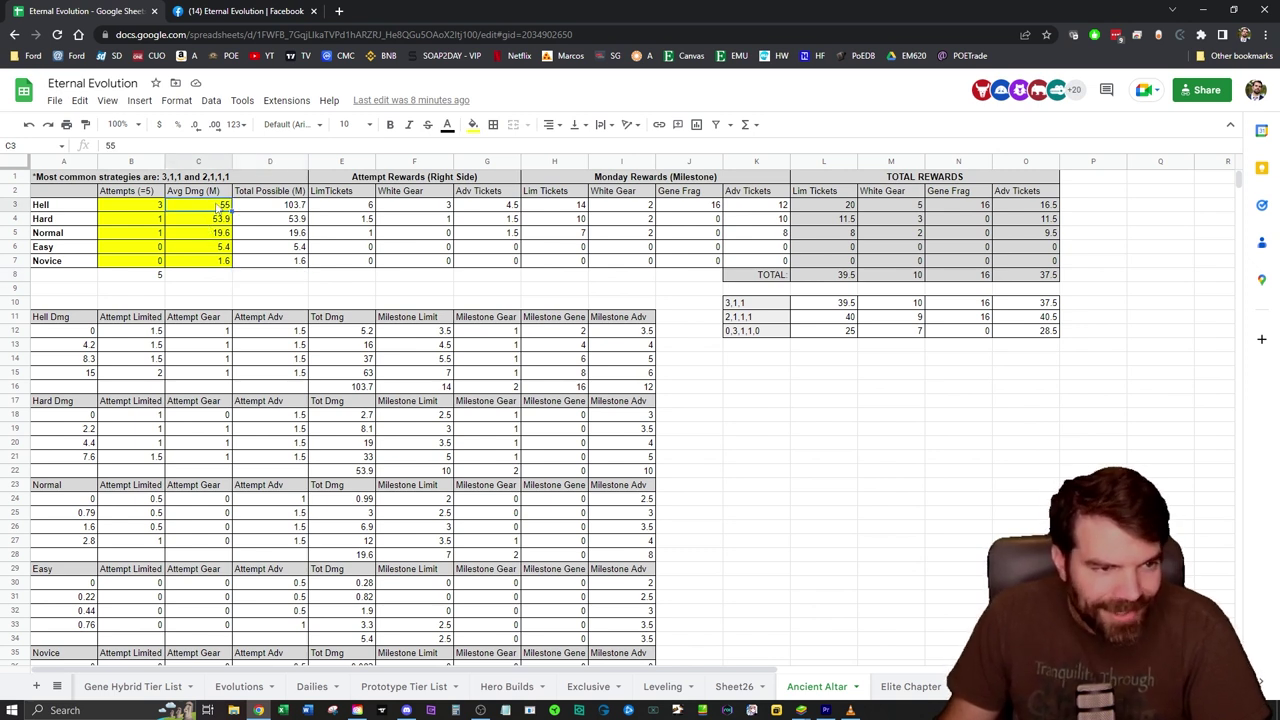
type("100")
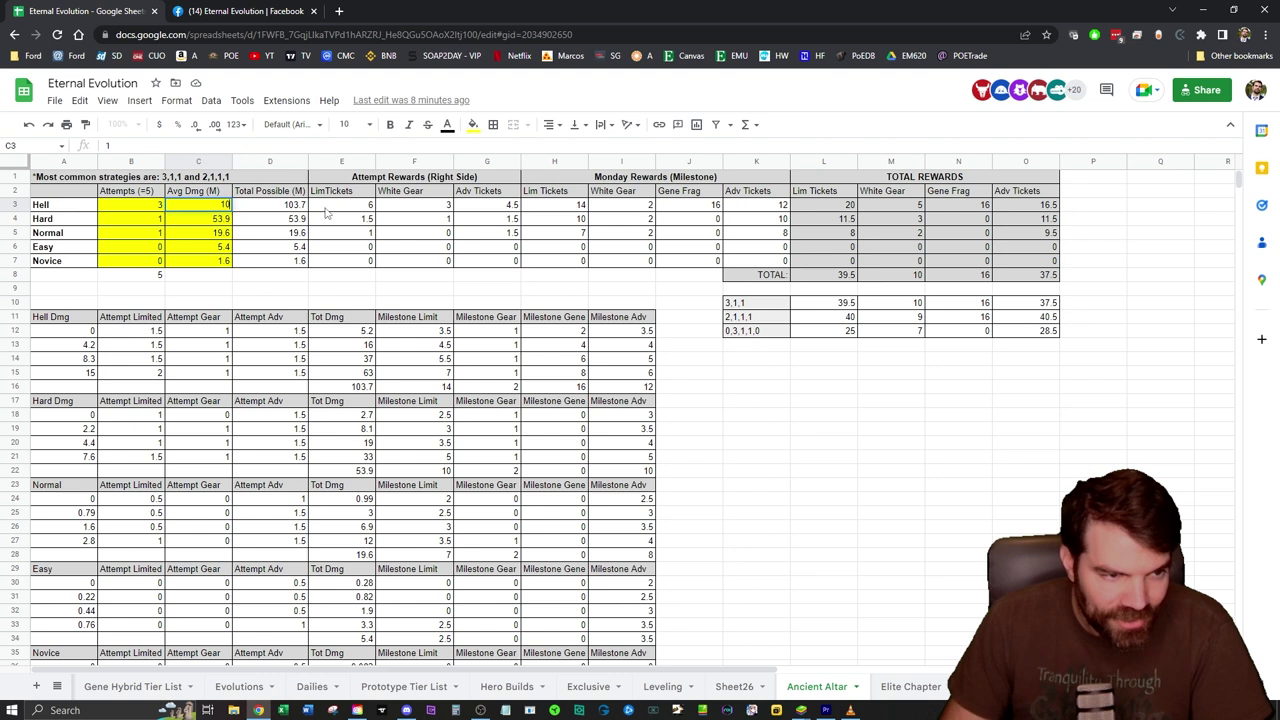
key("Return")
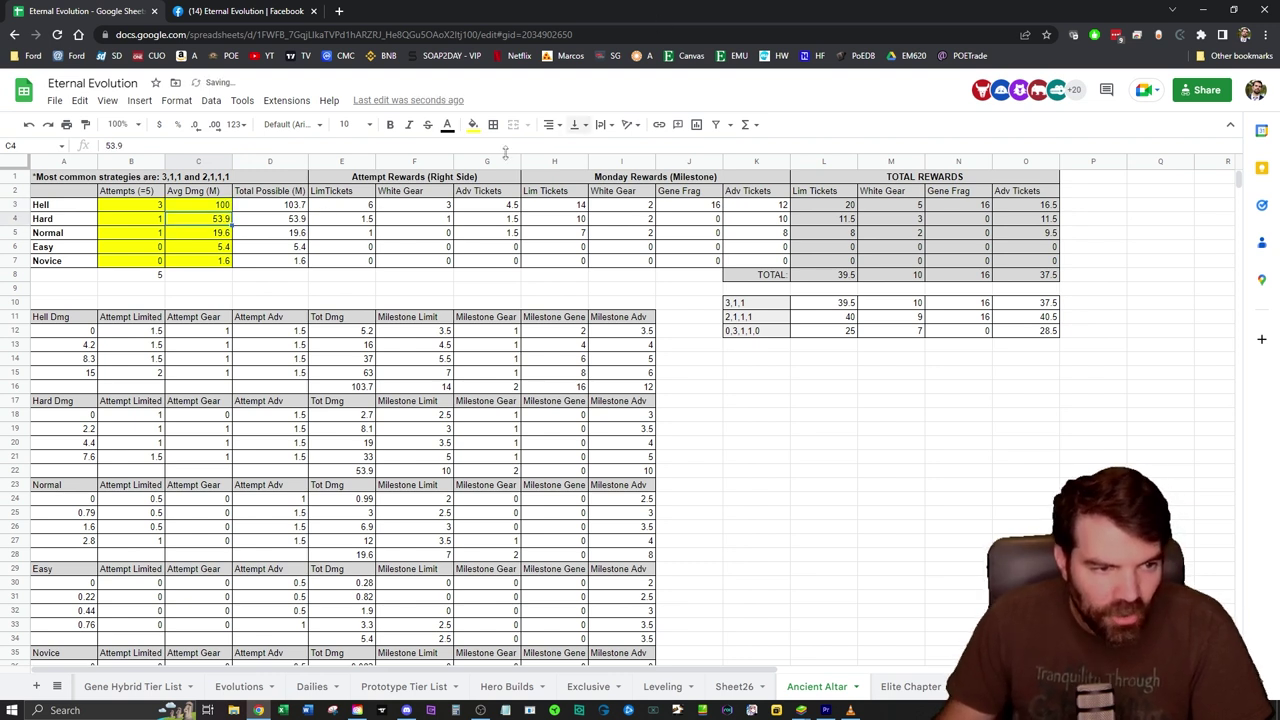
Step: Compare Hell's attempts and average damage with its total possible damage
left_click(286, 206)
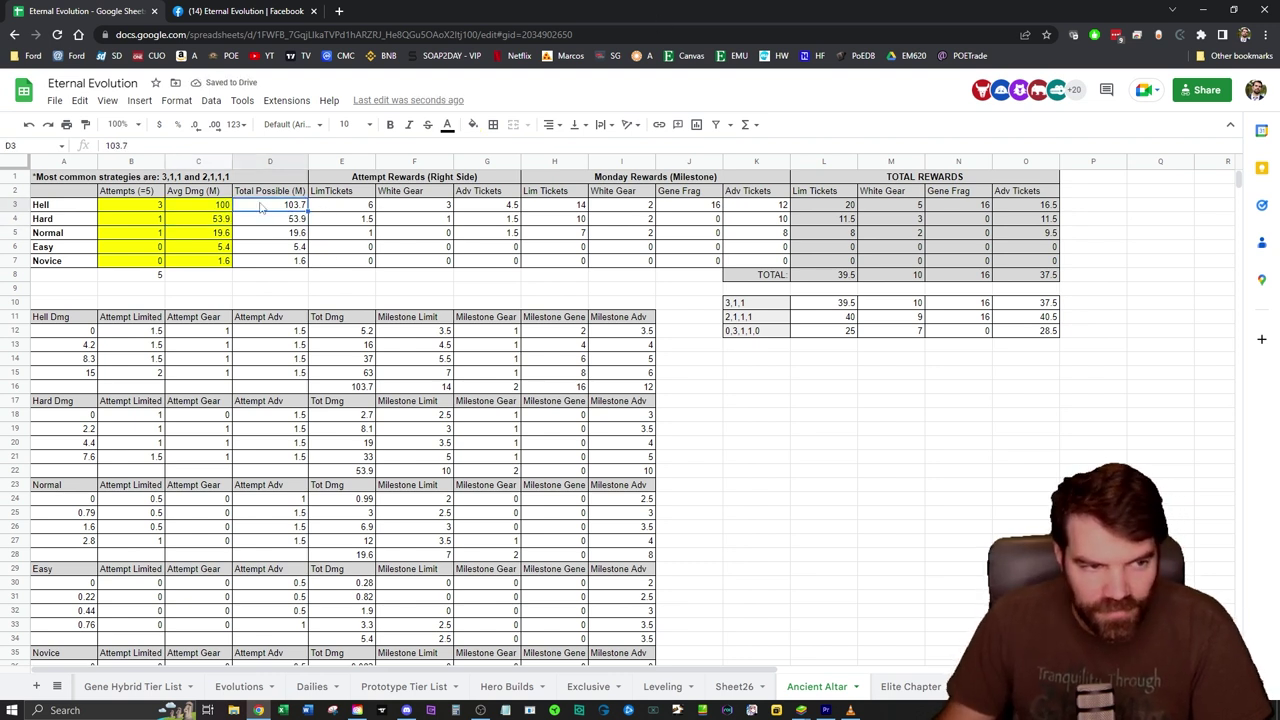
left_click(145, 208)
left_click_drag(200, 210, 150, 208)
left_click(200, 213)
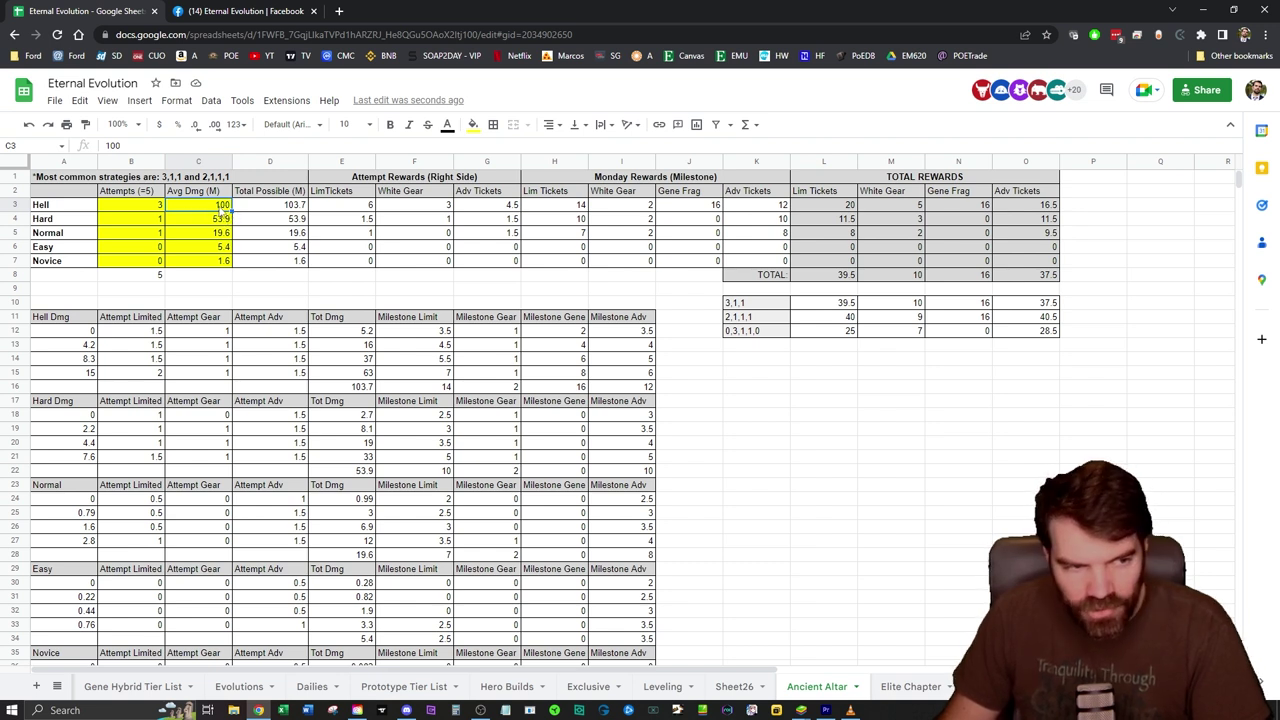
left_click(260, 208)
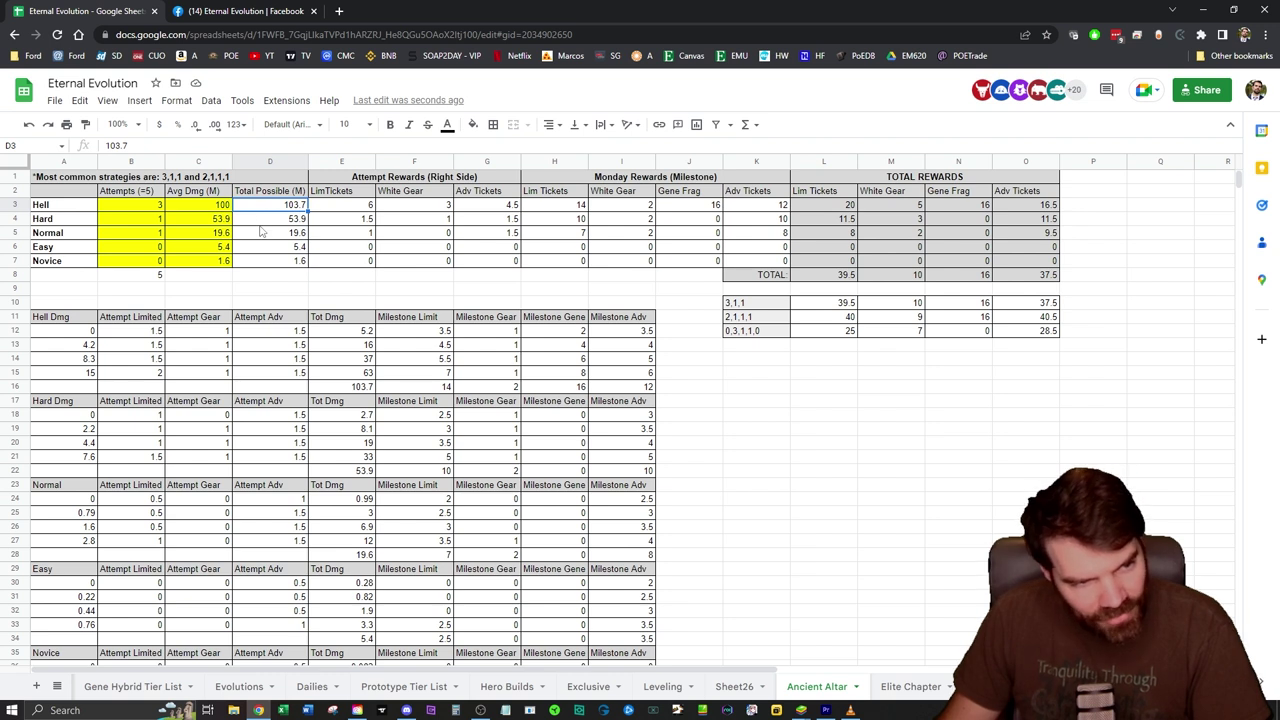
Step: Try average damage values of 35 and 30 million for Hell
left_click(199, 206)
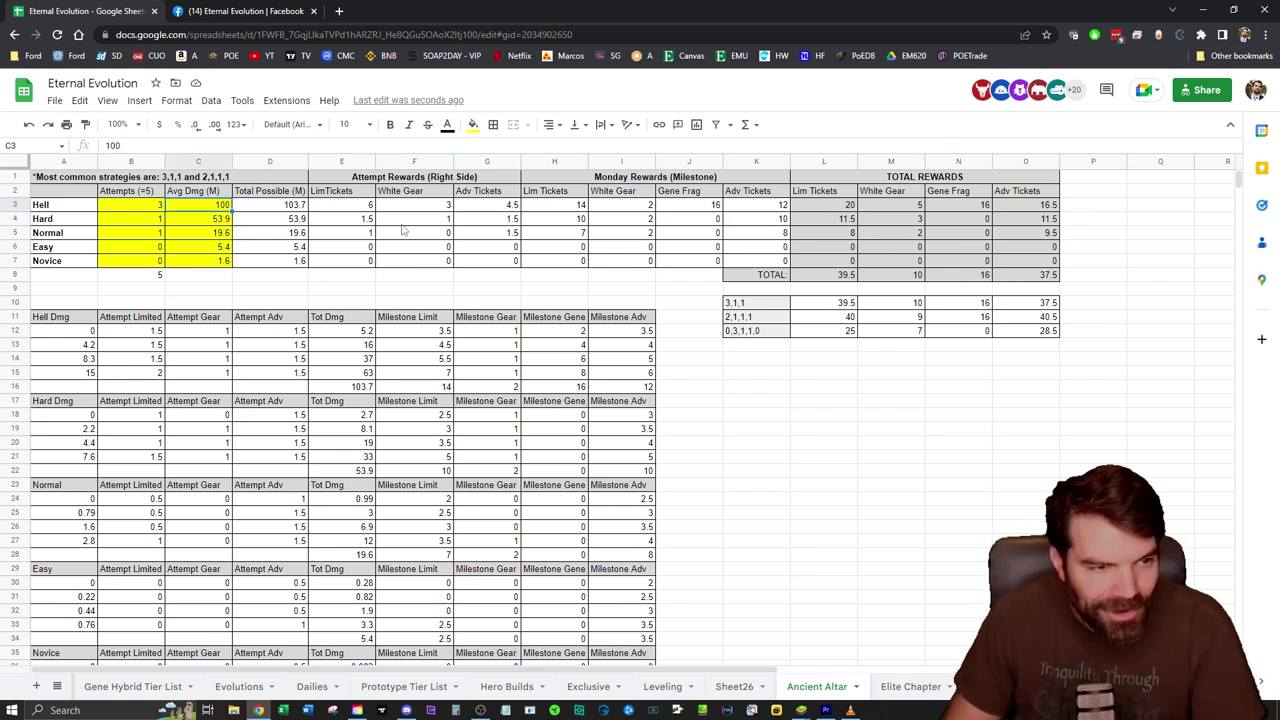
type("35")
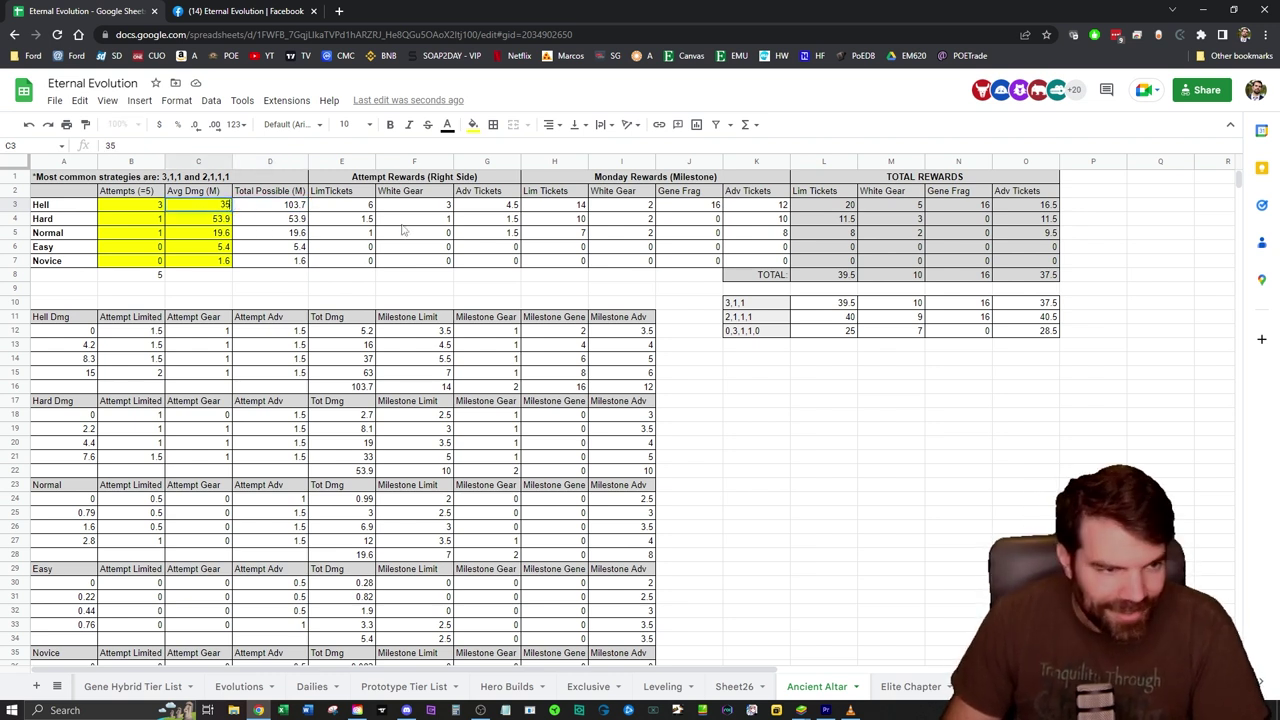
key("Return")
key("Up")
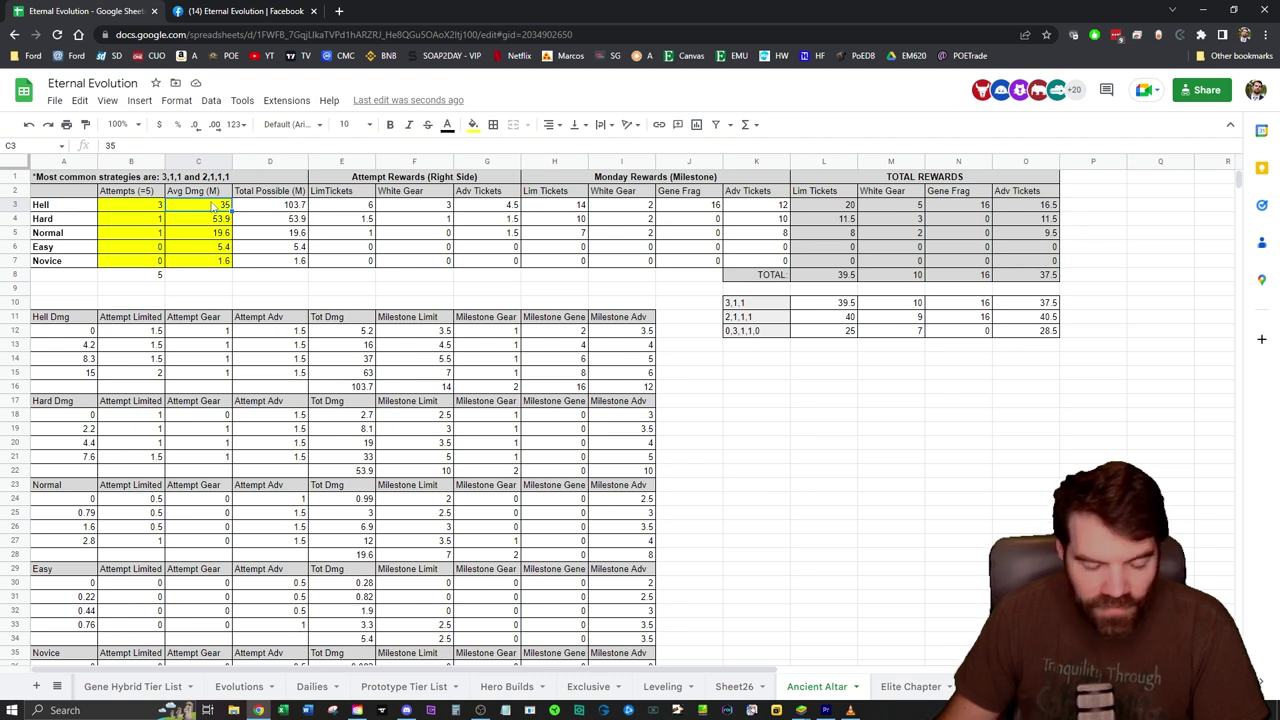
type("30")
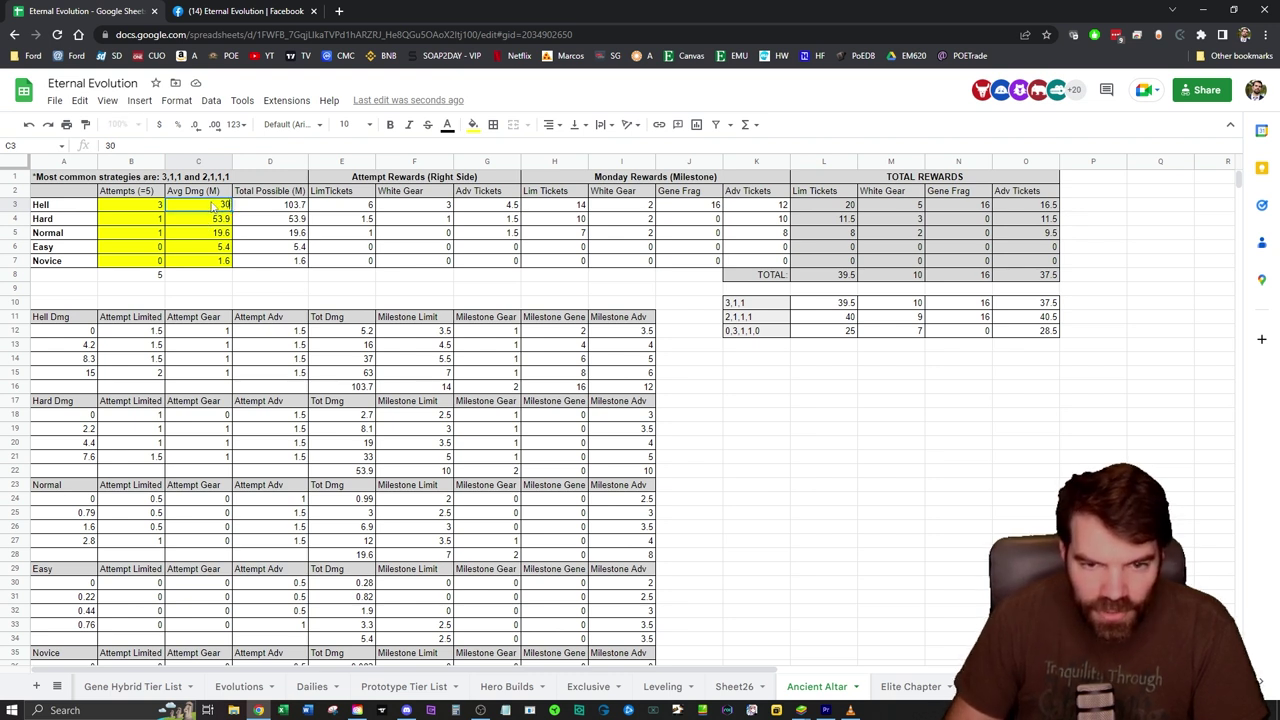
key("Return")
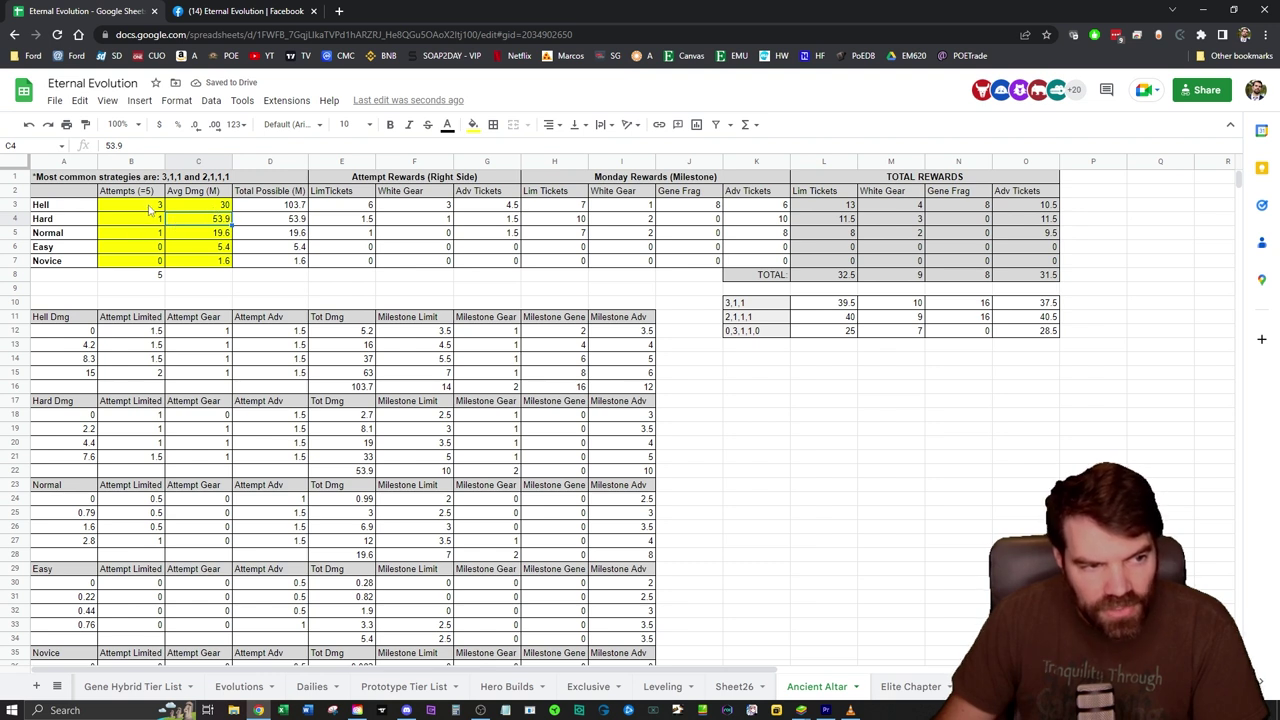
Step: Check Hell's total possible damage against the damage total and milestone rewards in the Hell threshold table
left_click(278, 206)
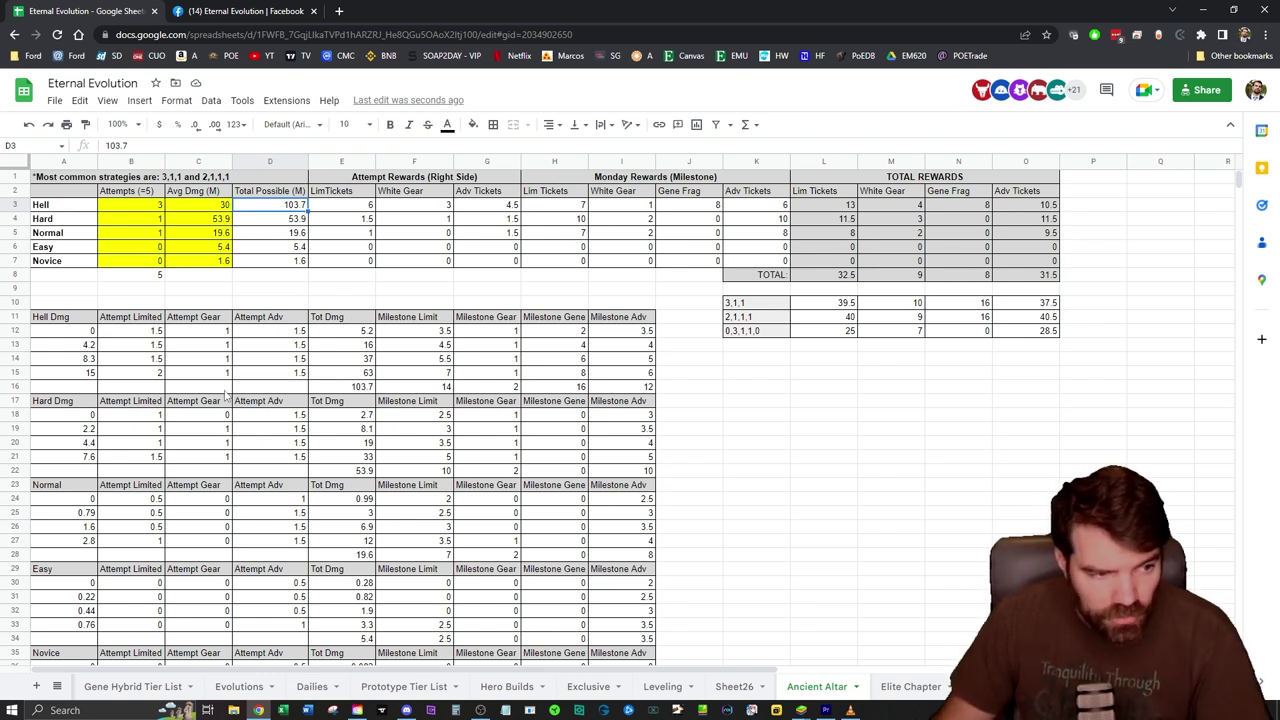
left_click(637, 390)
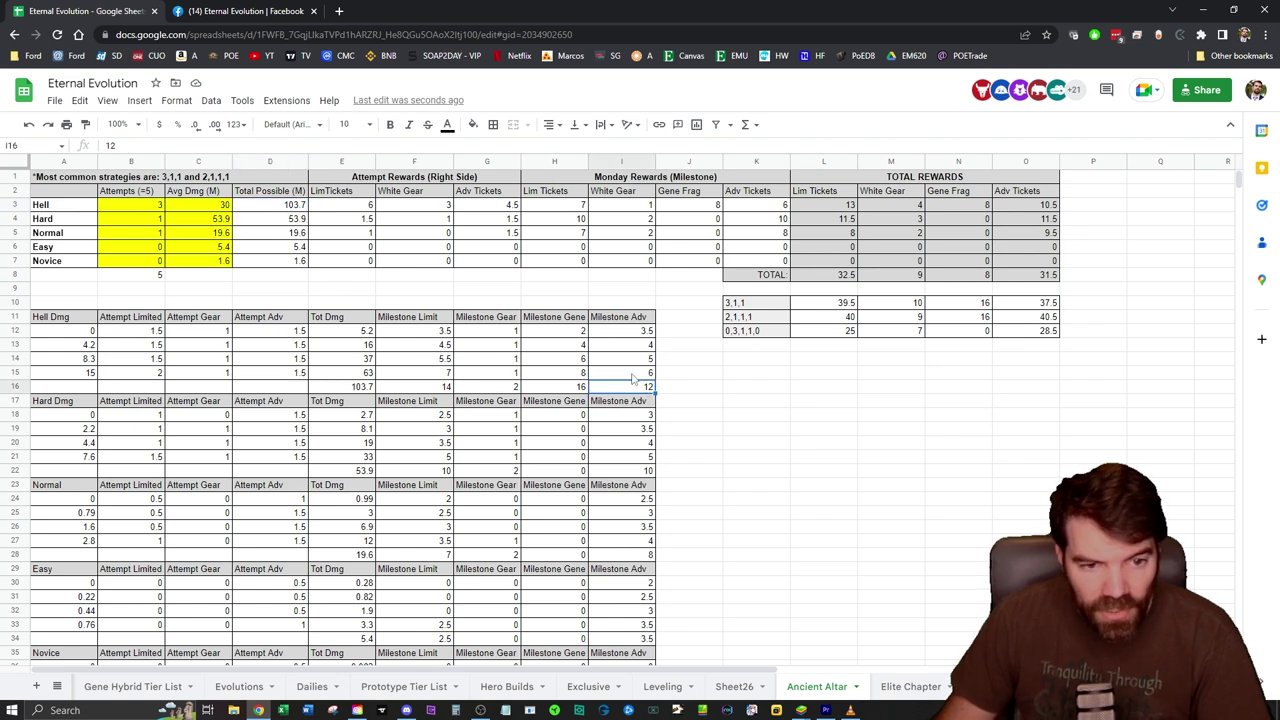
left_click(627, 378)
left_click(352, 388)
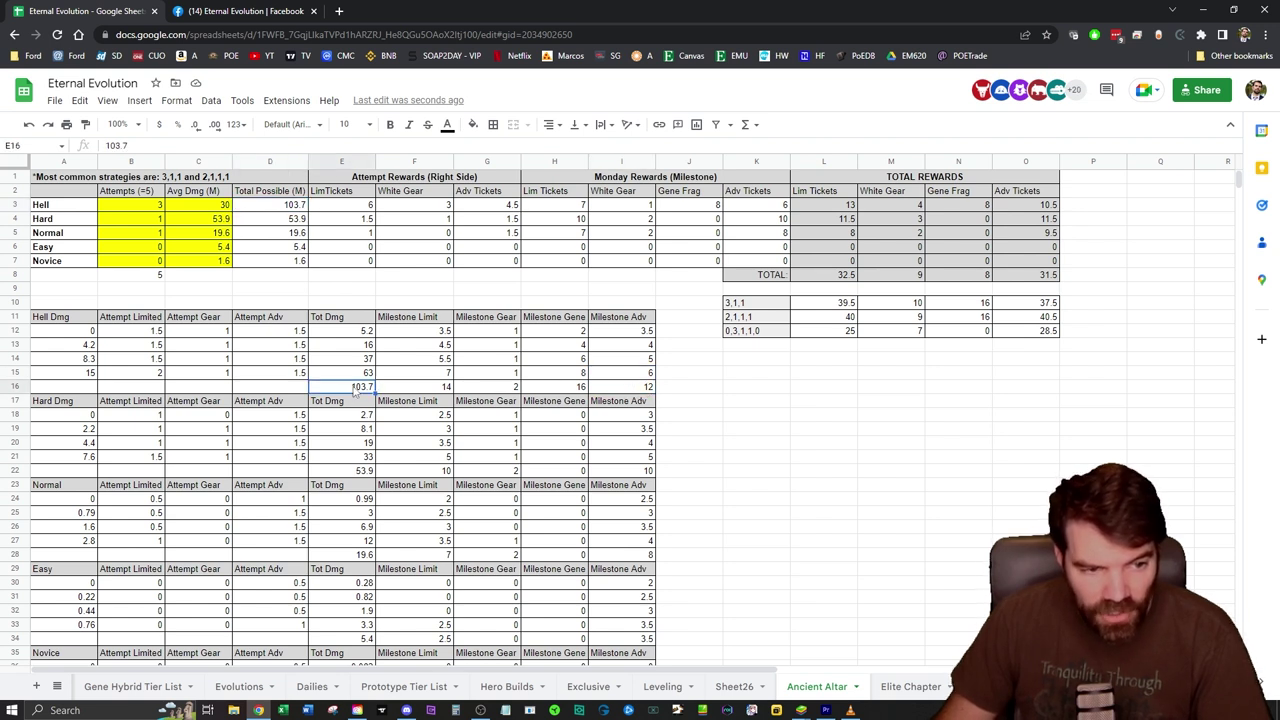
left_click(425, 376)
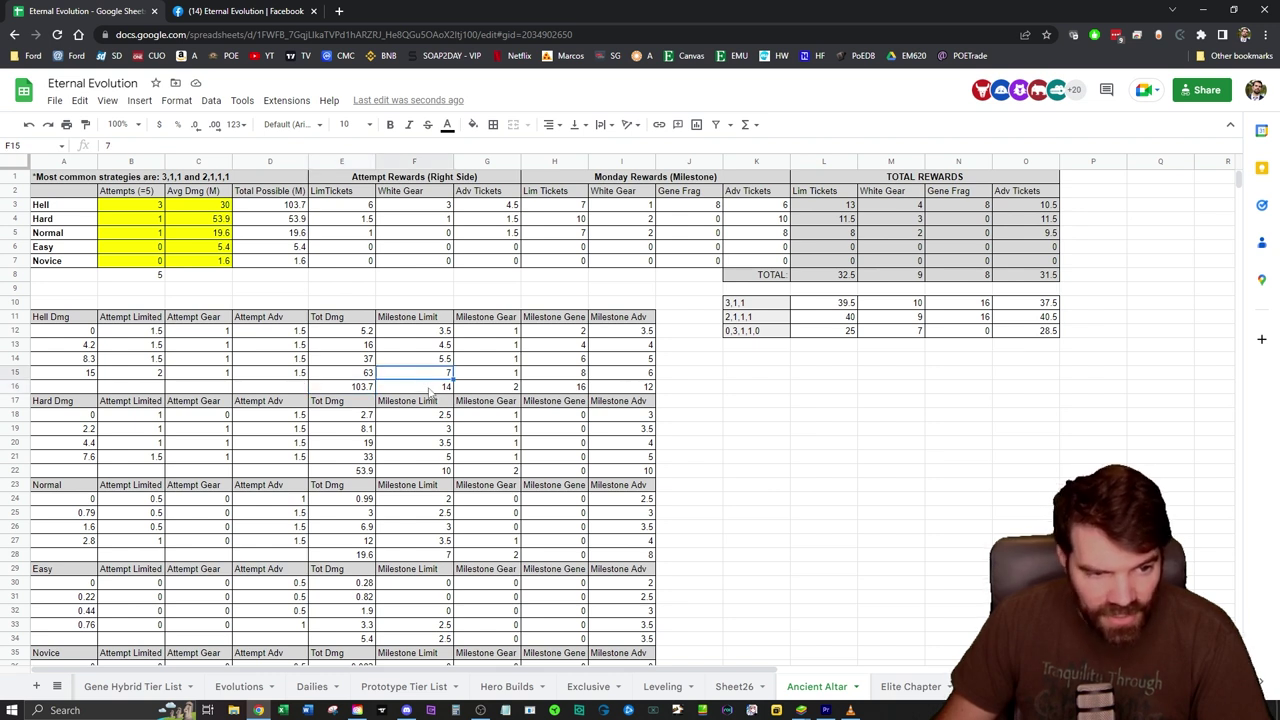
left_click(430, 390)
Step: Set Hell's average damage to 31 million
left_click(205, 209)
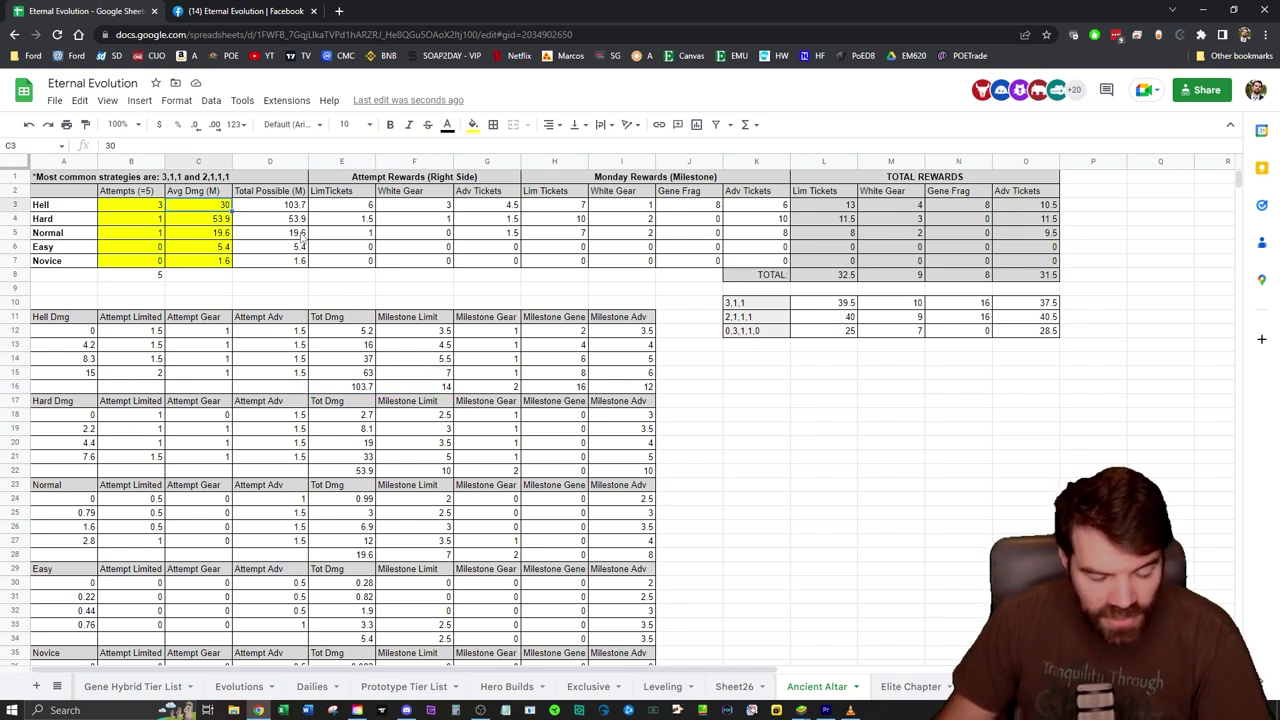
type("31")
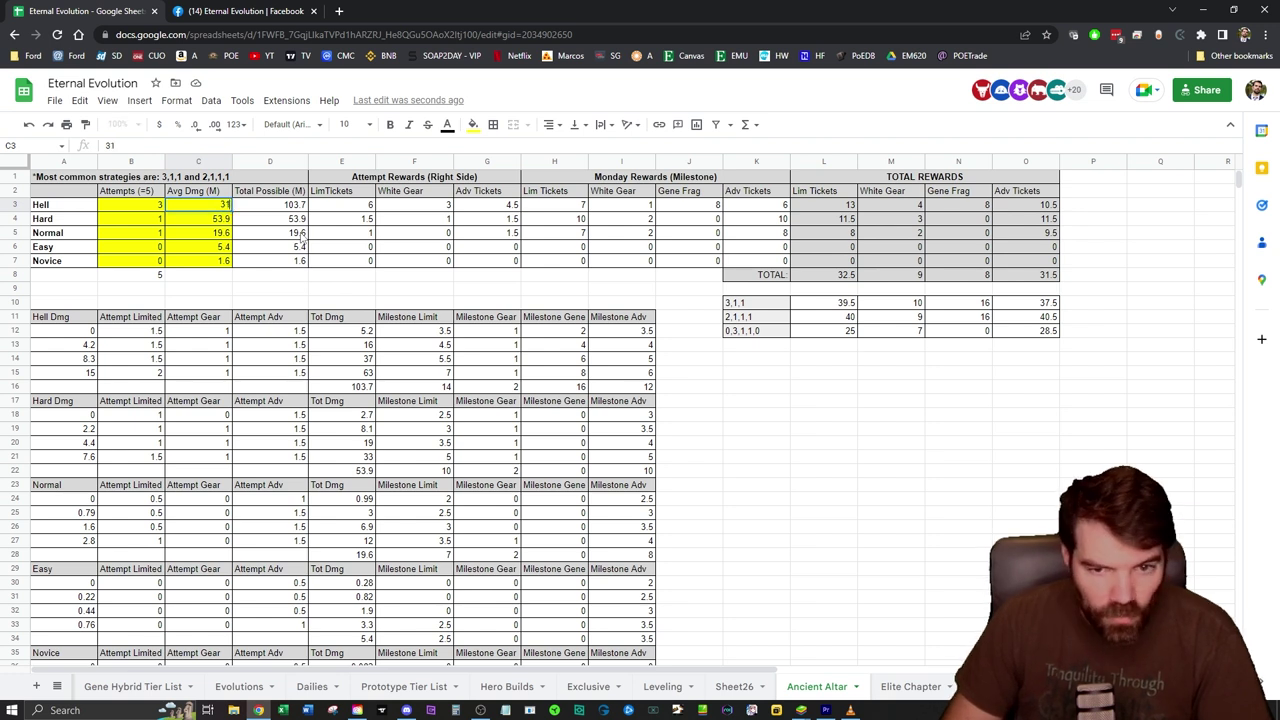
key("Return")
left_click(201, 209)
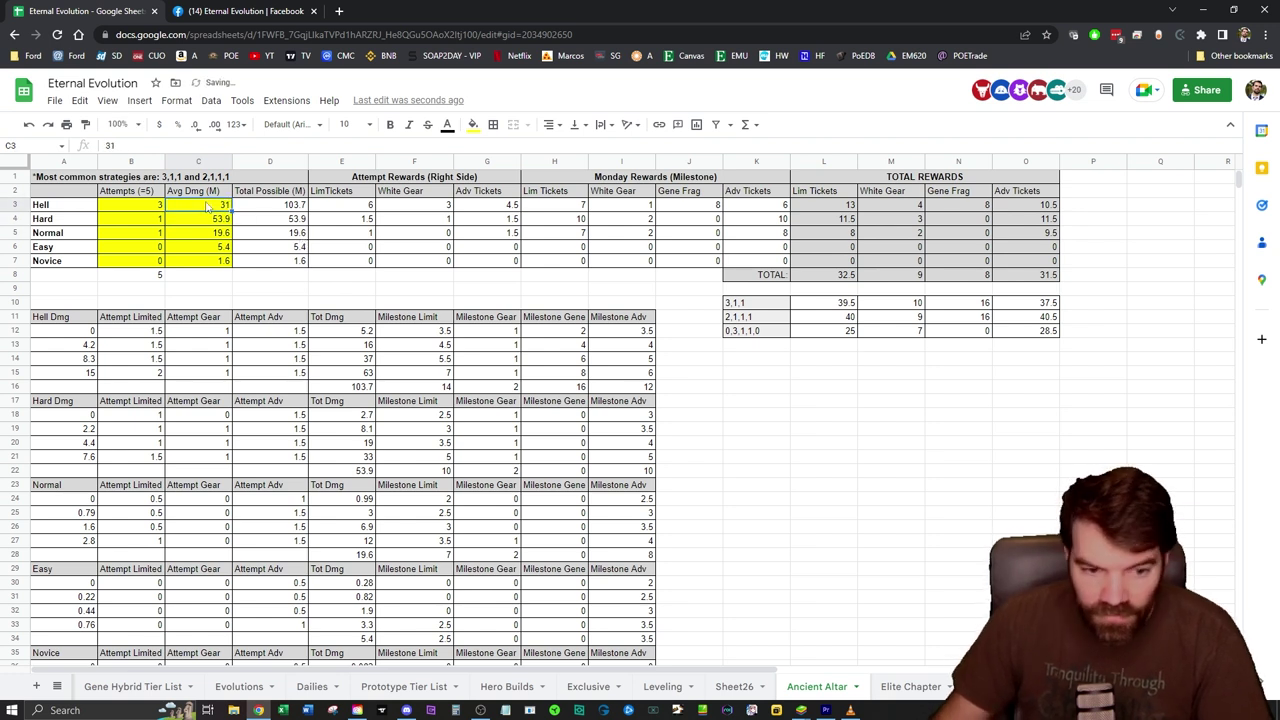
Step: Try average damage values of 32, 33 and 35 million for Hell, leaving it at 35
type("32")
key("Return")
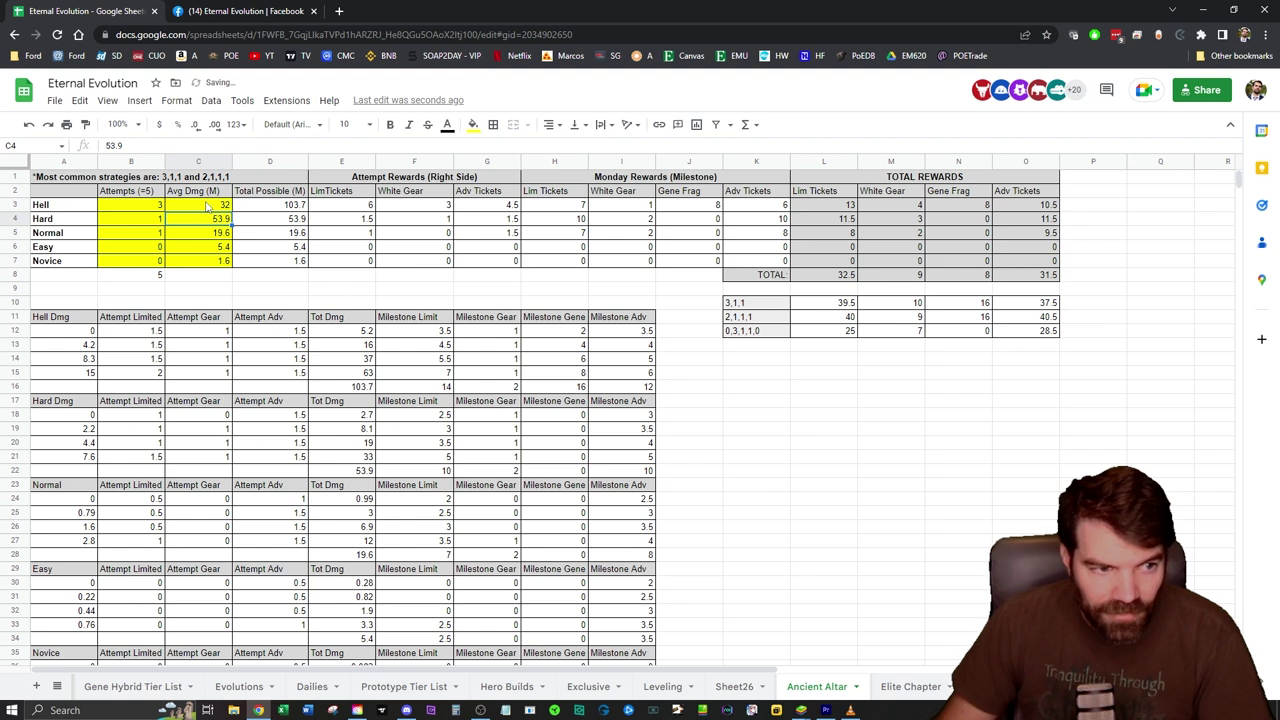
left_click(208, 205)
type("33")
key("Return")
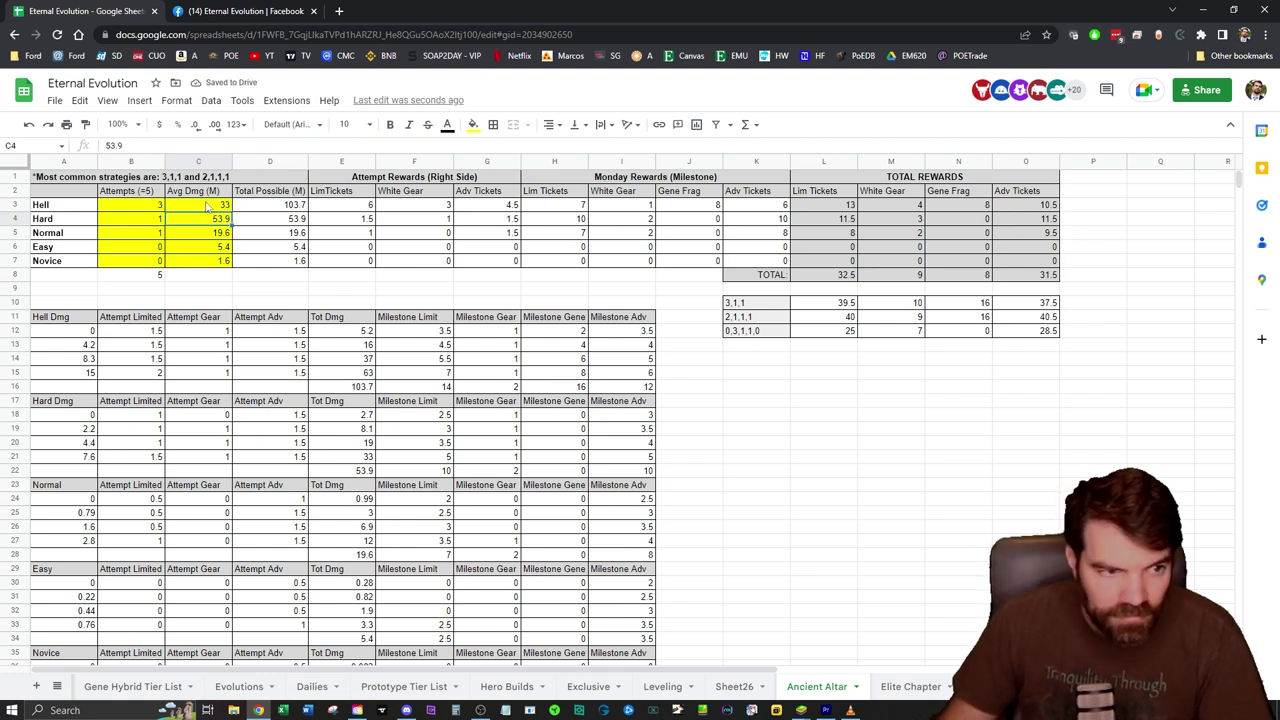
left_click(208, 205)
type("35")
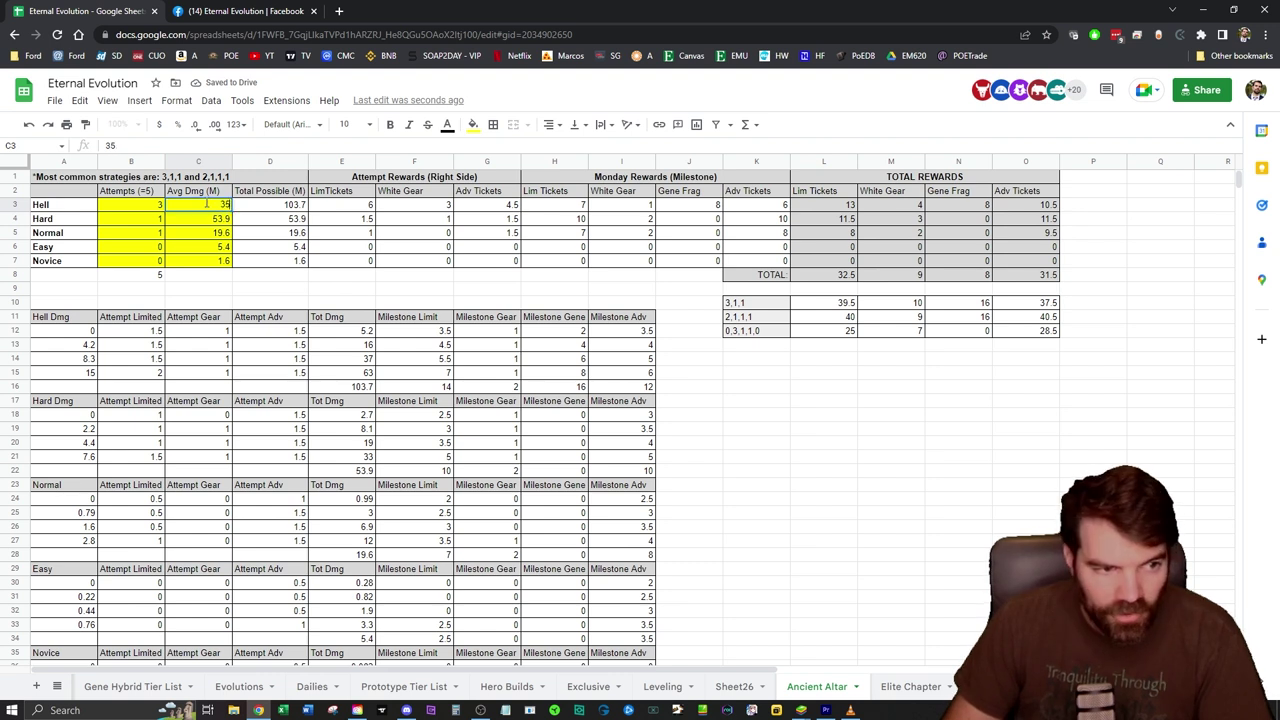
key("Return")
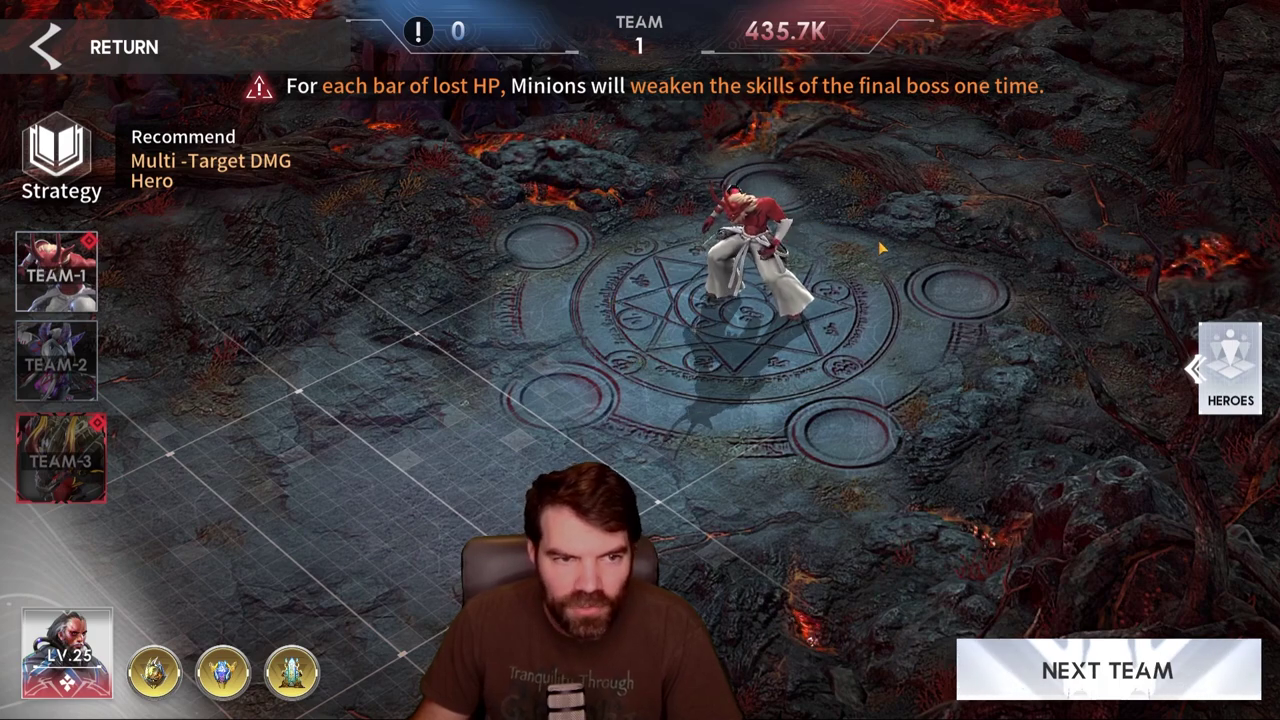
Step: In the Eternal Evolution game, check the other teams' lineups and deploy the available level 240 lion hero from the Vanguard class to Team 1
left_click(56, 462)
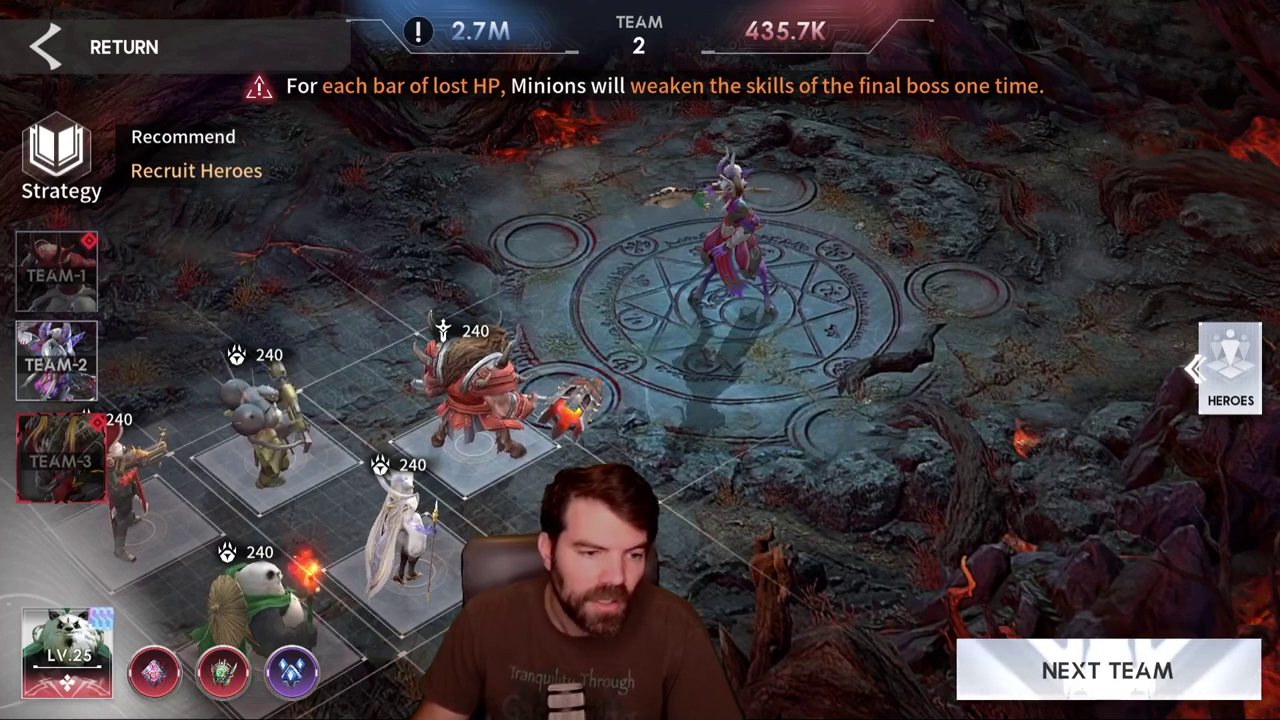
left_click(75, 460)
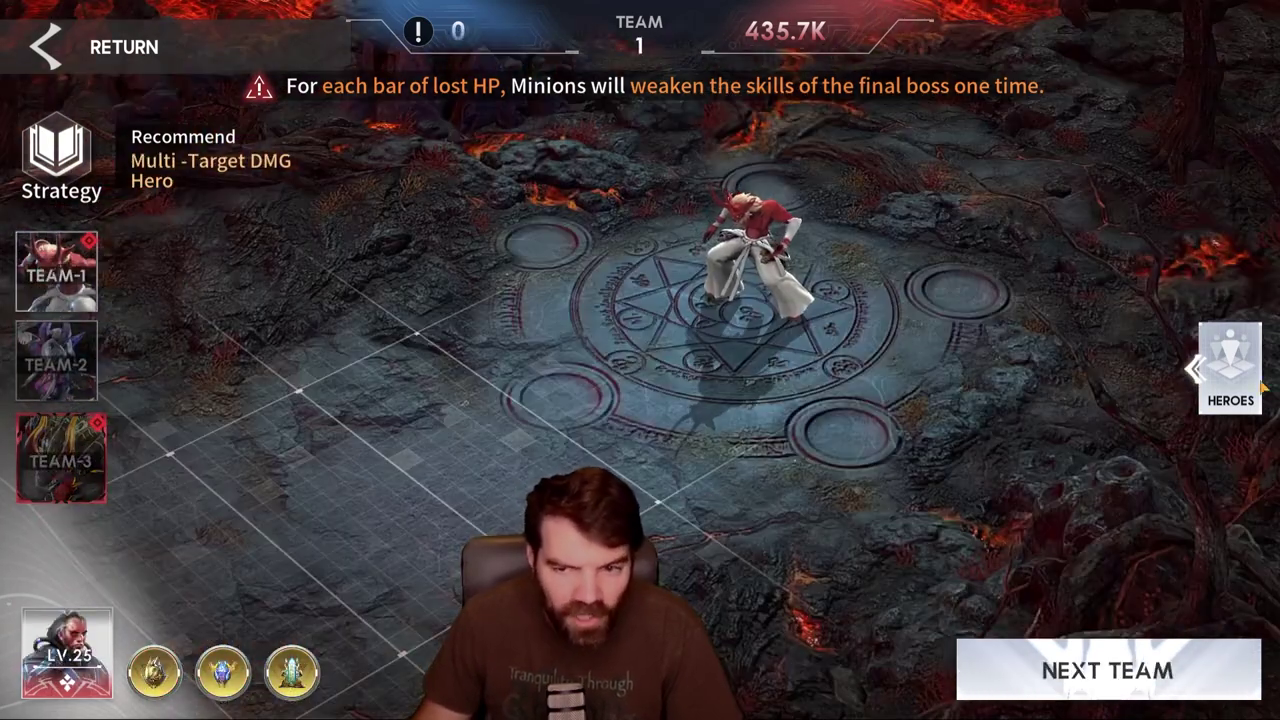
left_click(1260, 388)
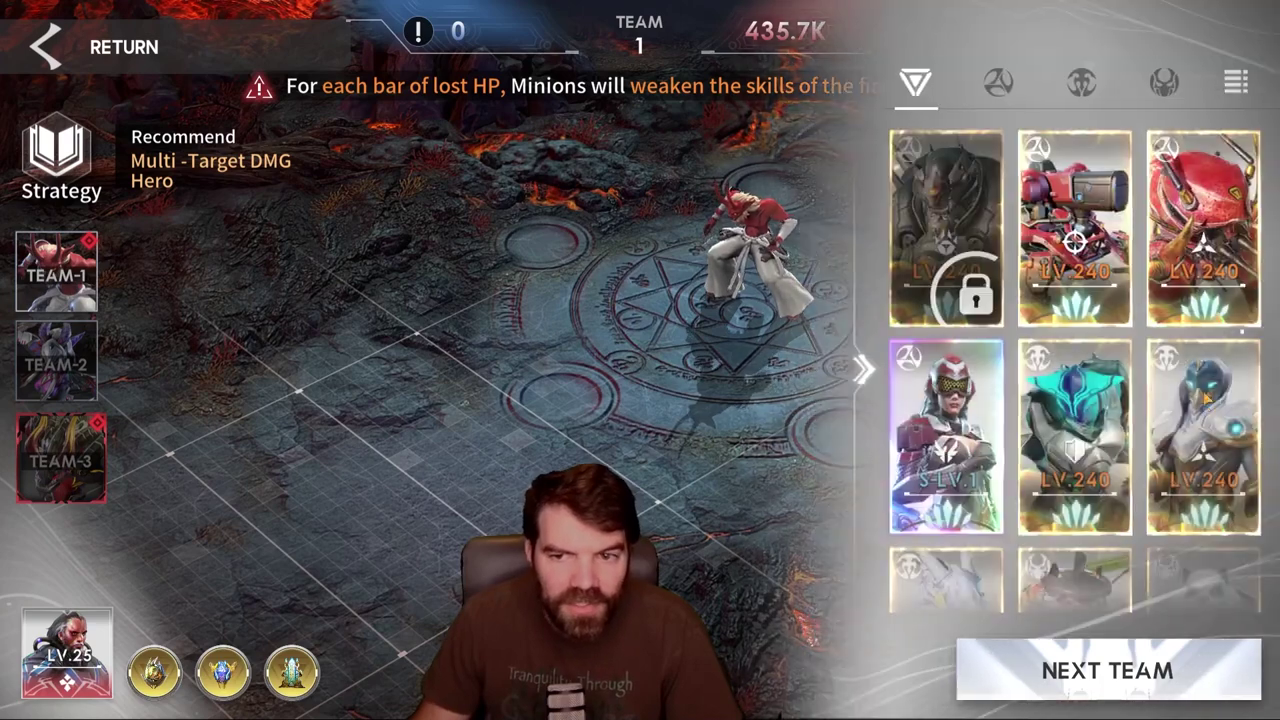
left_click(1228, 84)
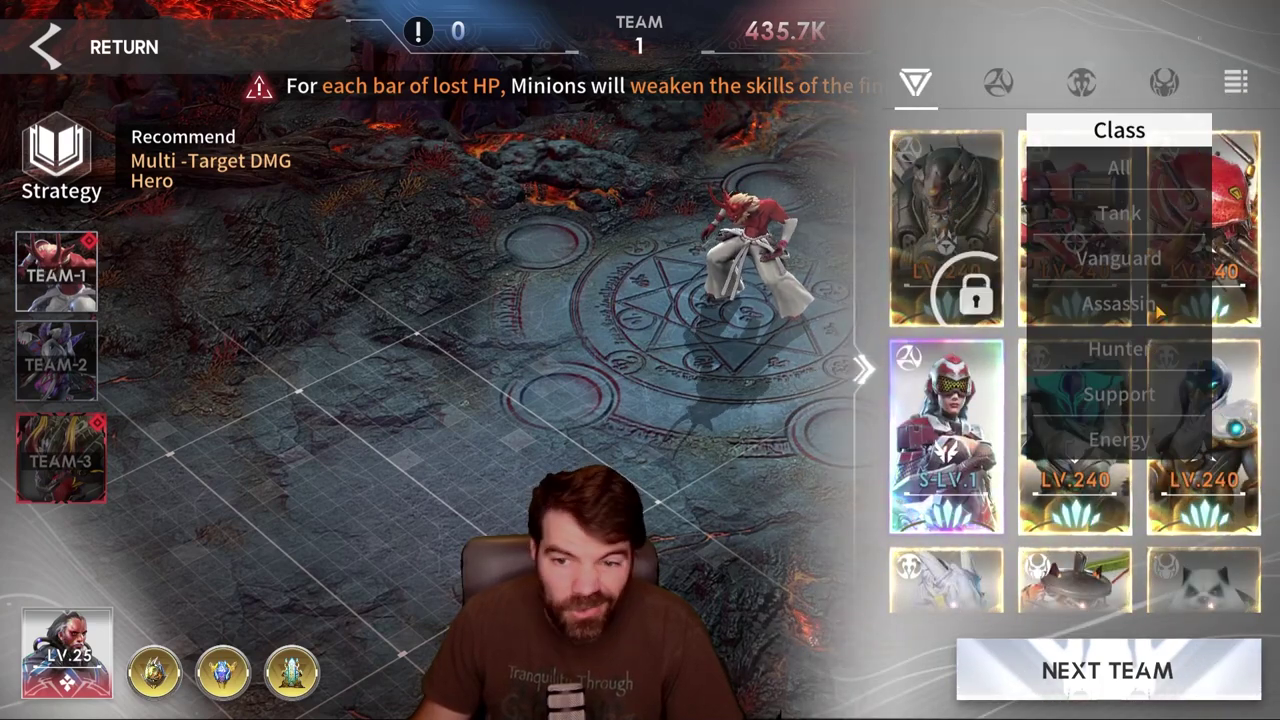
left_click(1119, 258)
left_click(1075, 228)
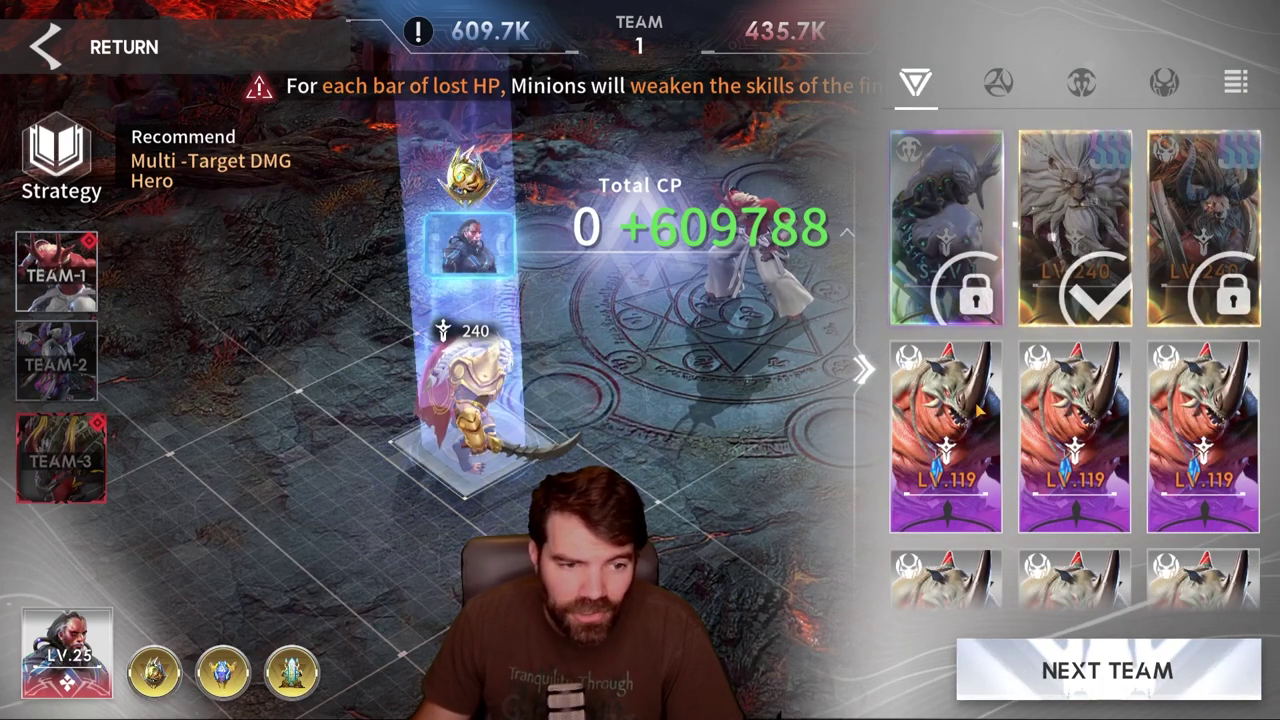
left_click(862, 370)
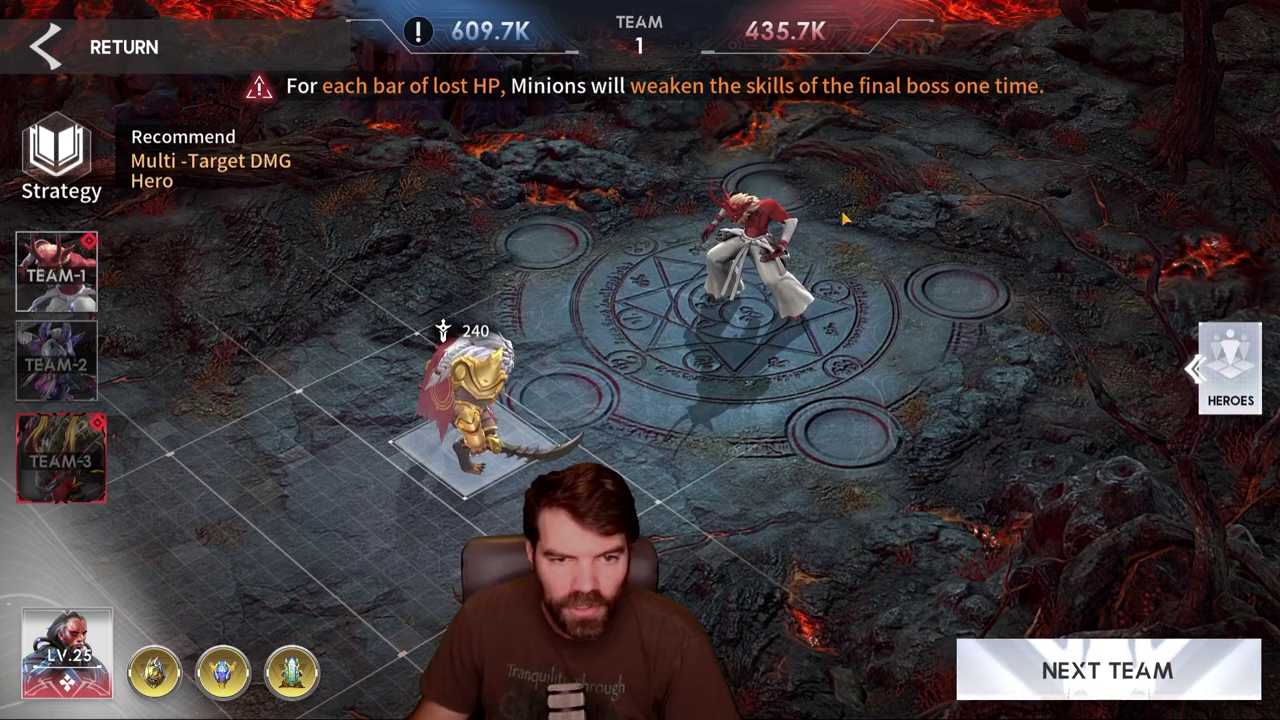
Step: Compare the hero lineups and recommended strategies of Team 1, Team 2 and Team 3
left_click(95, 355)
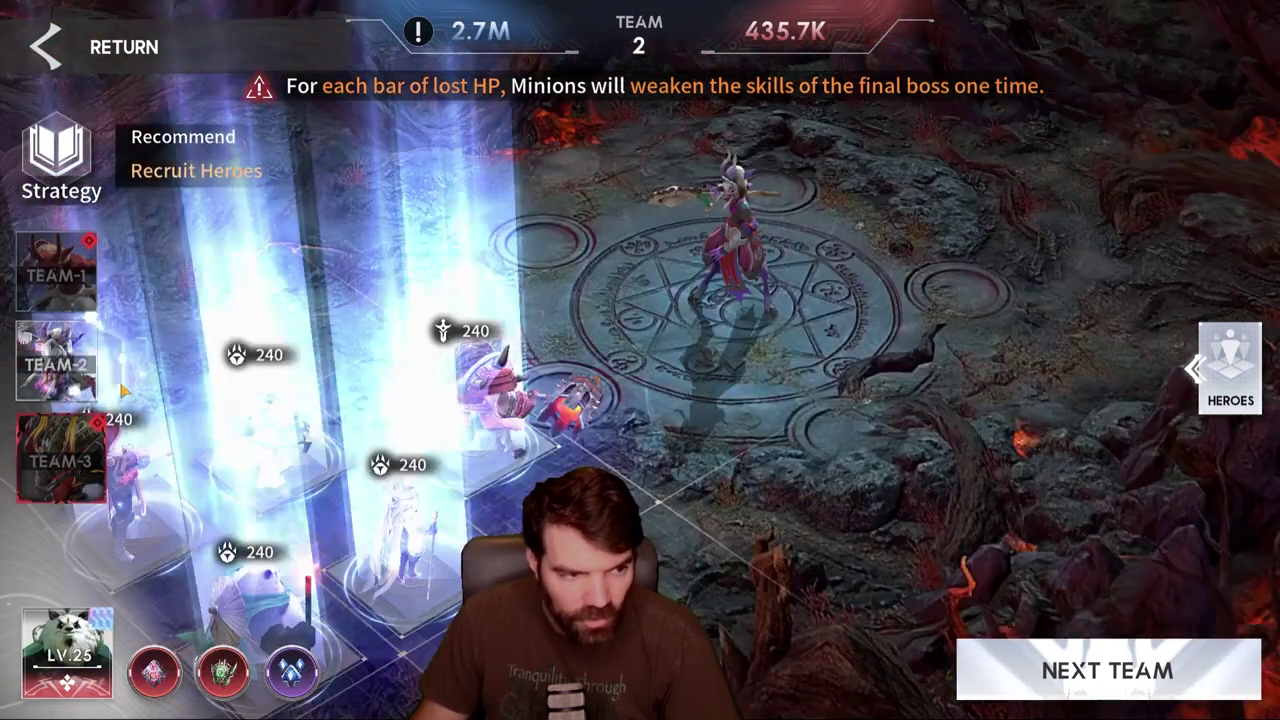
left_click(90, 300)
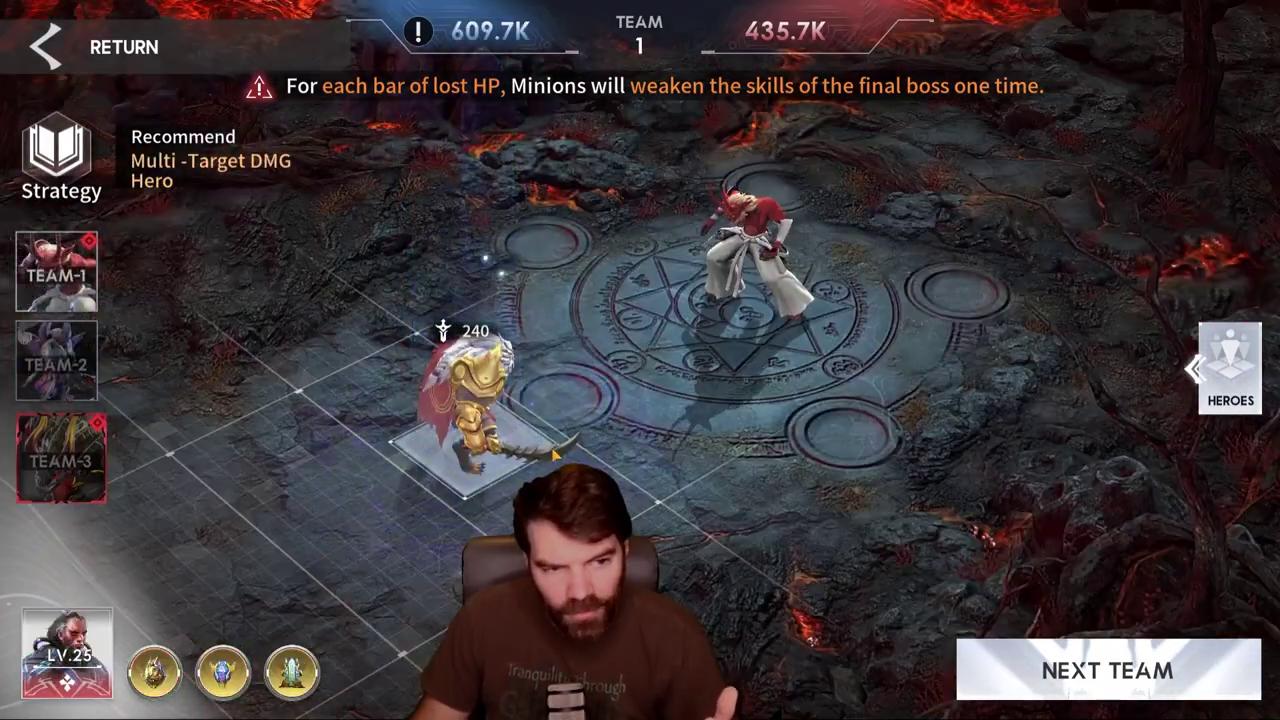
left_click(56, 362)
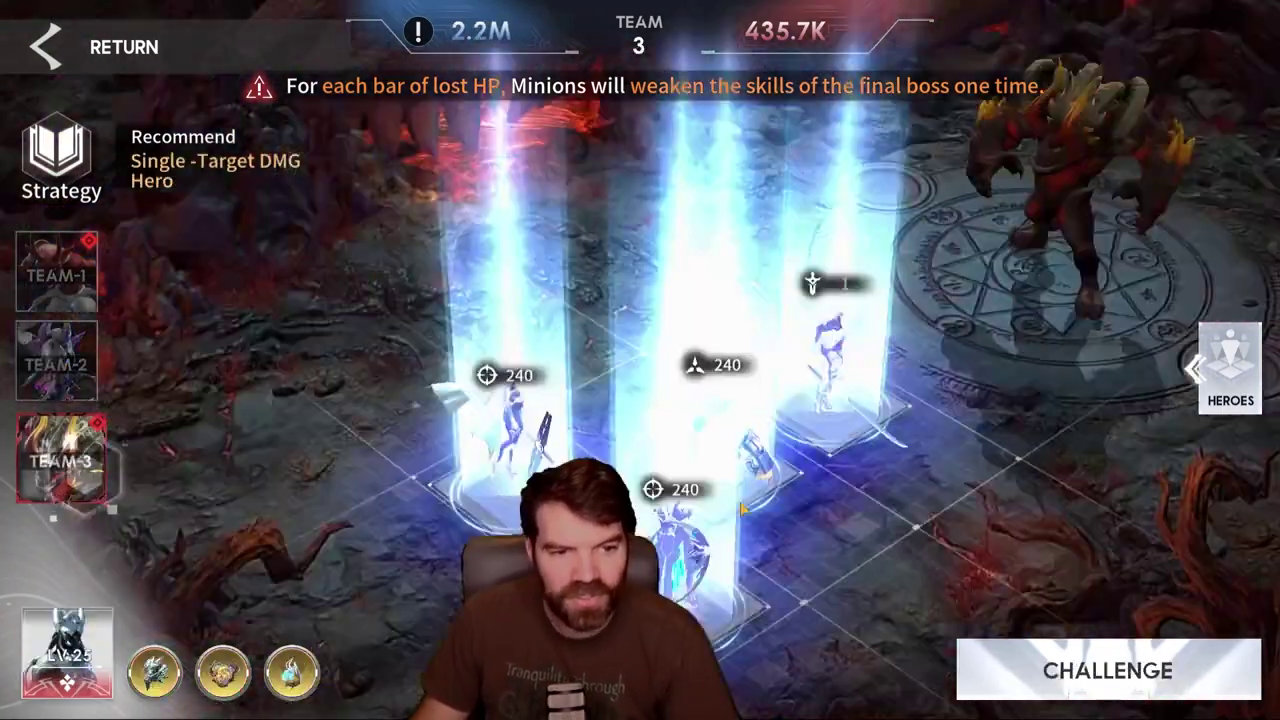